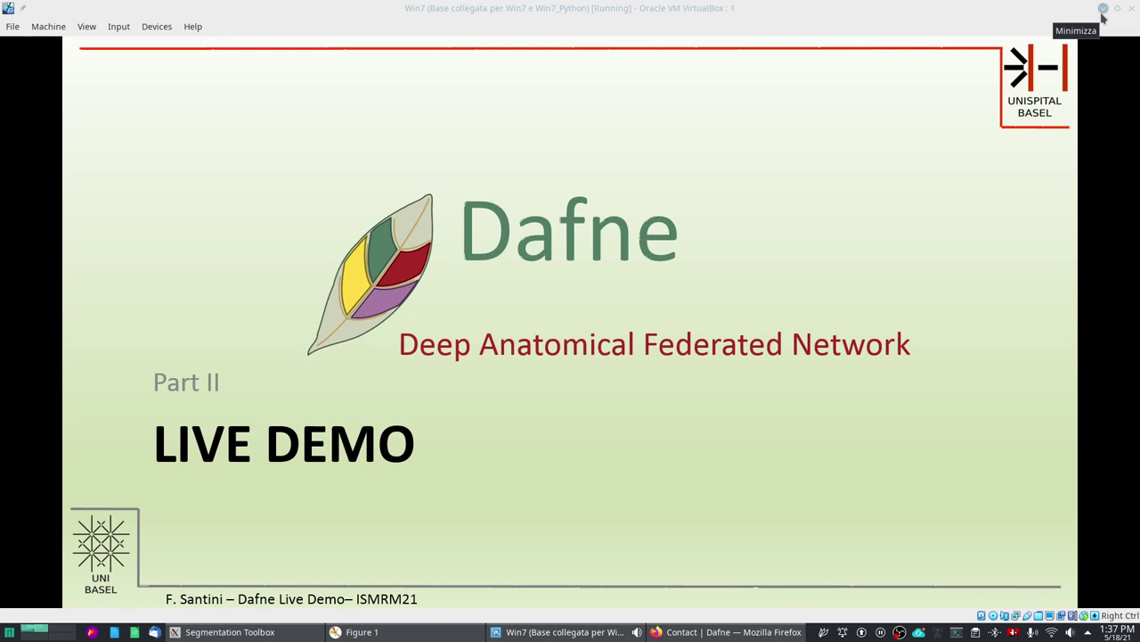
# Minimize the virtual machine showing the presentation and switch to Dafne's Segmentation Toolbox
pyautogui.click(1103, 9)
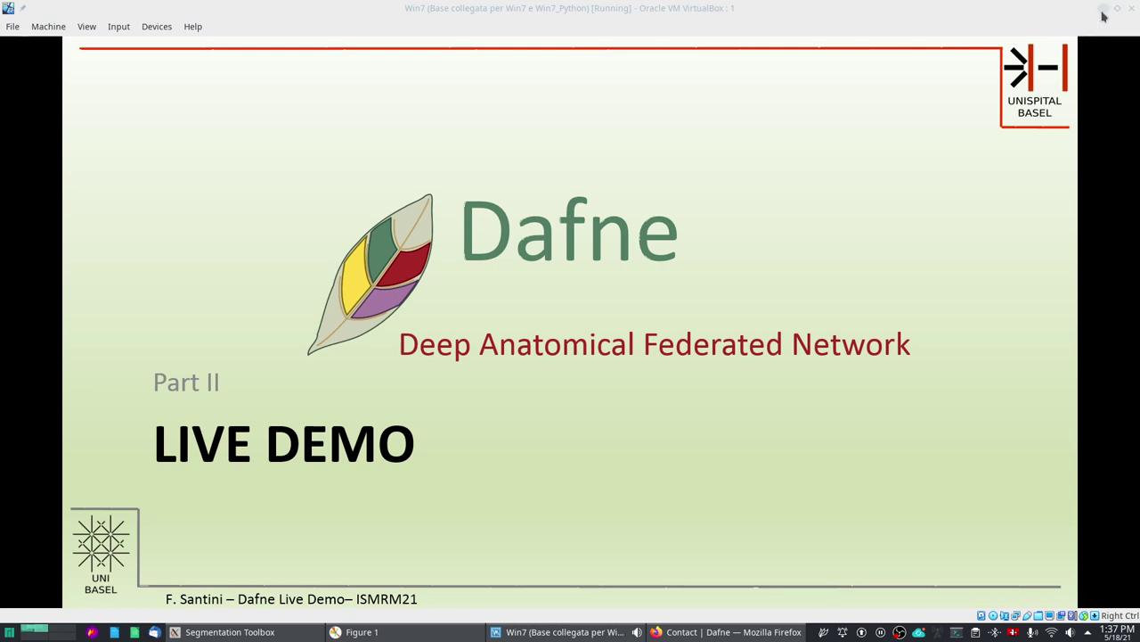
pyautogui.click(1103, 9)
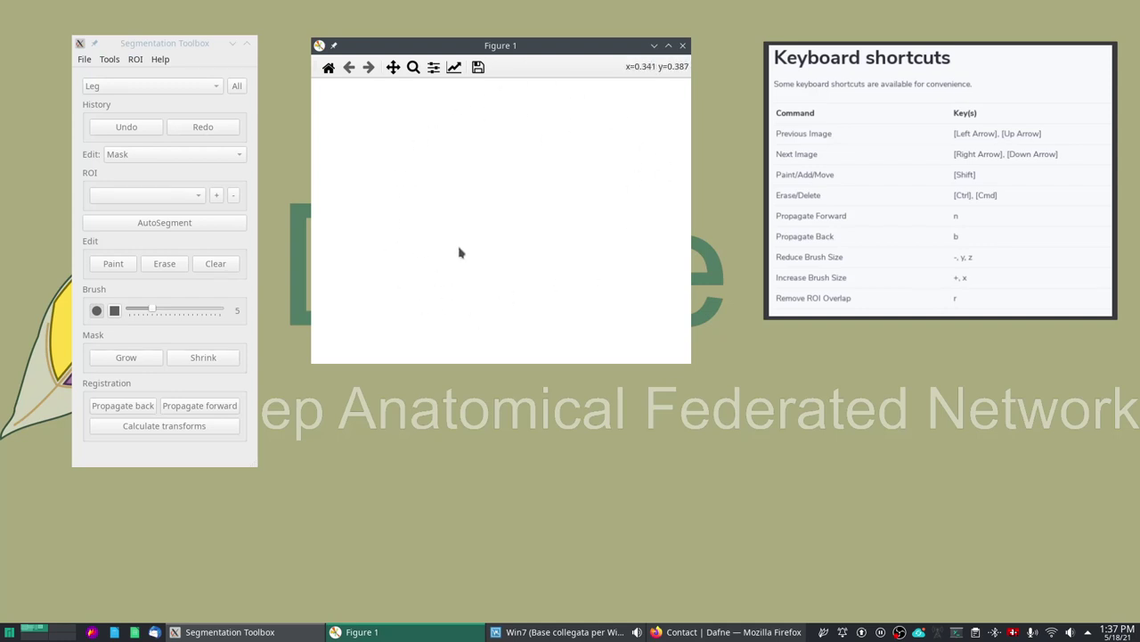
pyautogui.click(170, 48)
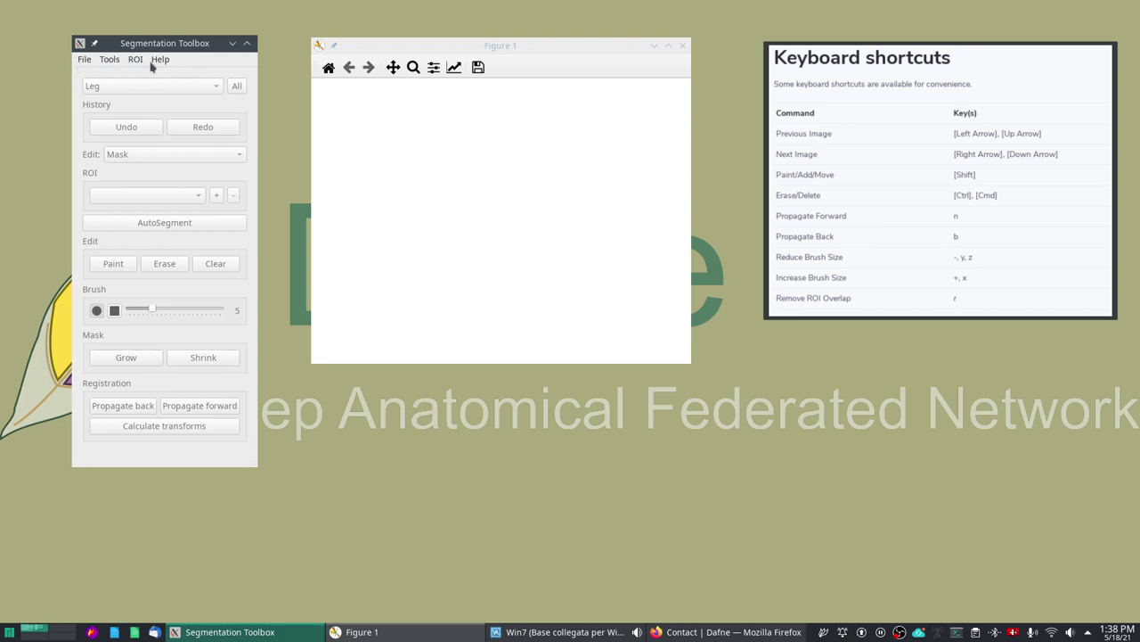
# Load the Thigh_Eco0 dataset by opening image0001.dcm and set its classification to Thigh
pyautogui.click(105, 61)
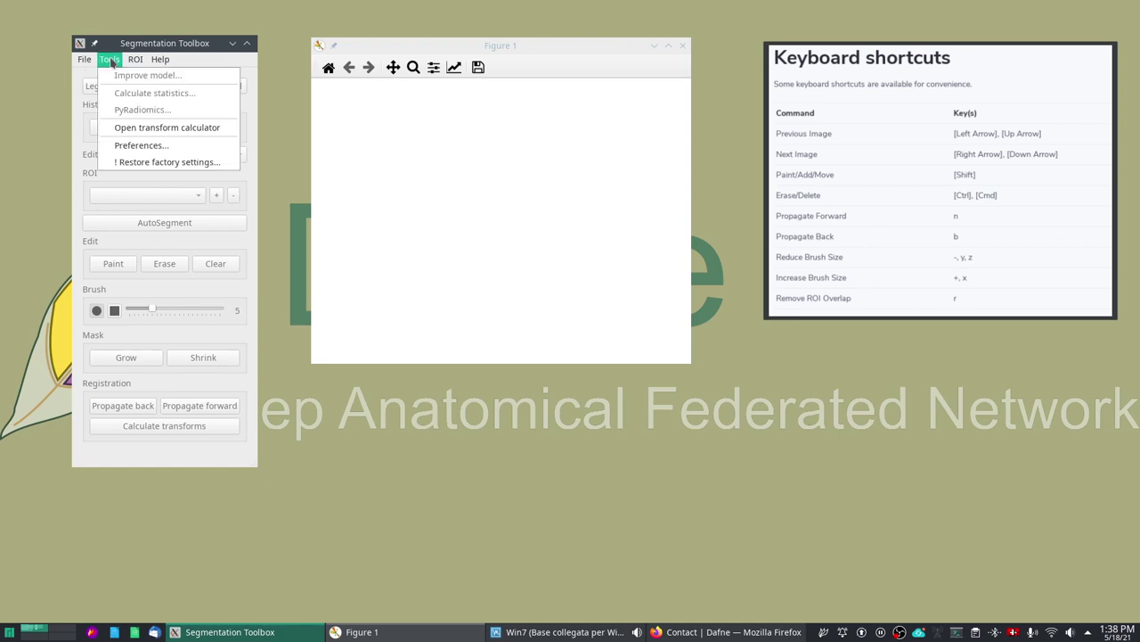
pyautogui.moveTo(89, 60)
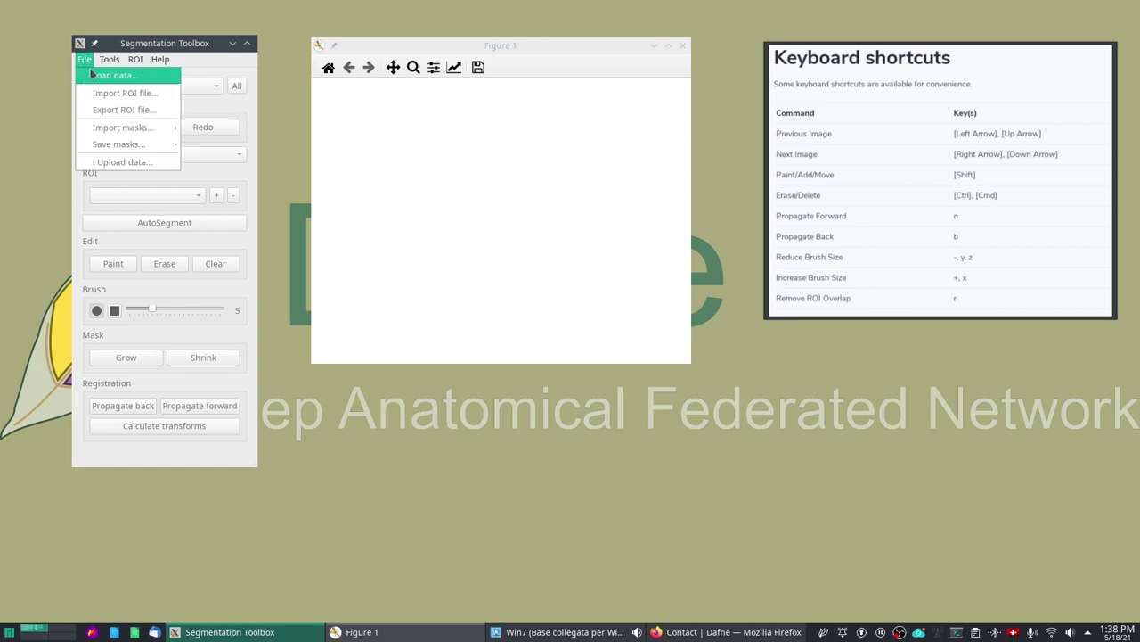
pyautogui.click(93, 76)
pyautogui.click(63, 236)
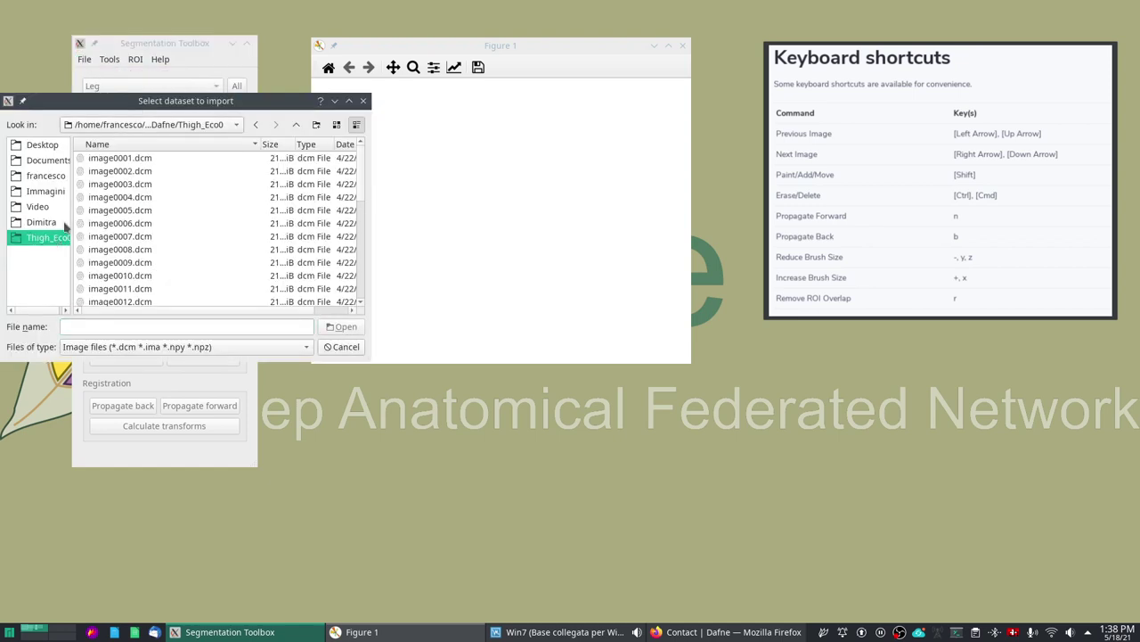
pyautogui.doubleClick(116, 160)
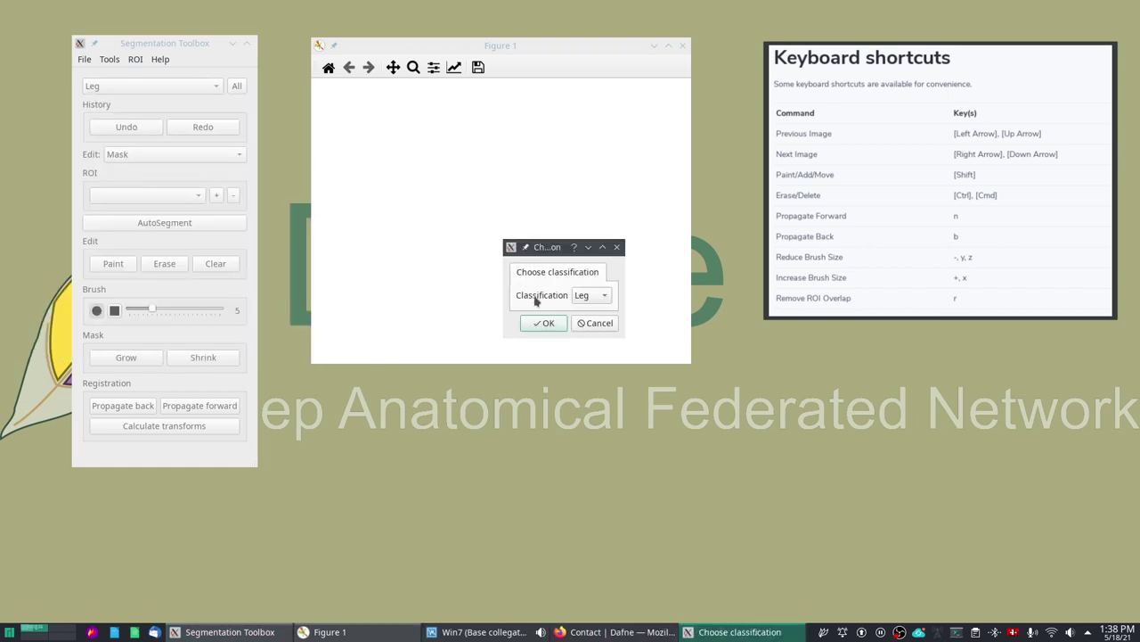
pyautogui.click(599, 299)
pyautogui.click(595, 312)
pyautogui.click(547, 325)
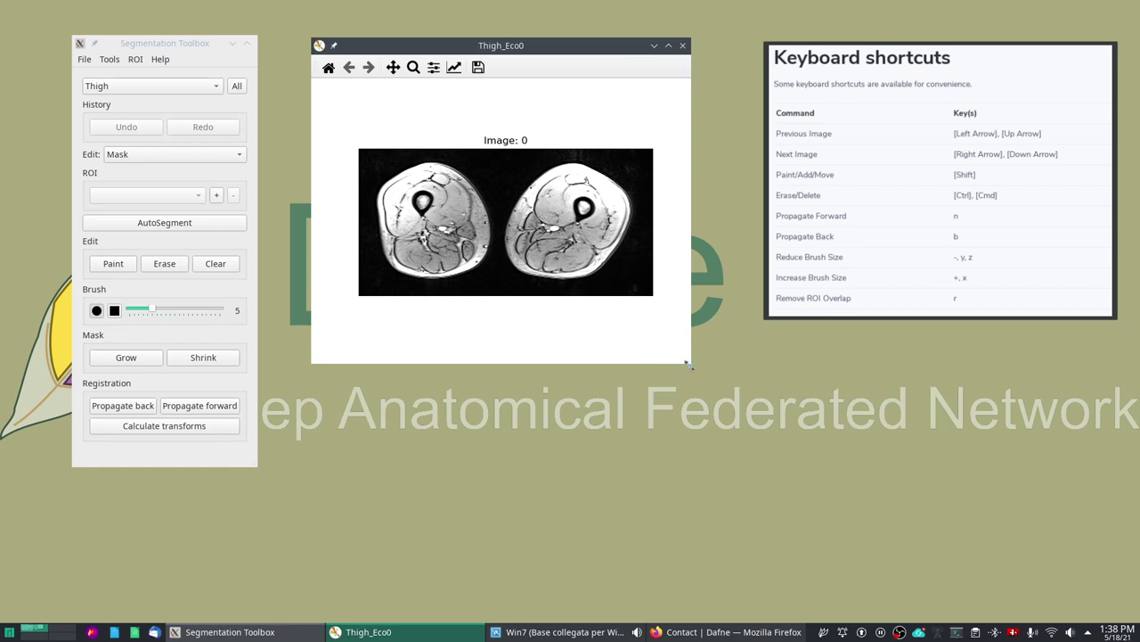
# Enlarge the image window, move it clear of the shortcuts list, and darken the image by adjusting its brightness and contrast
pyautogui.moveTo(687, 363); pyautogui.dragTo(790, 489)
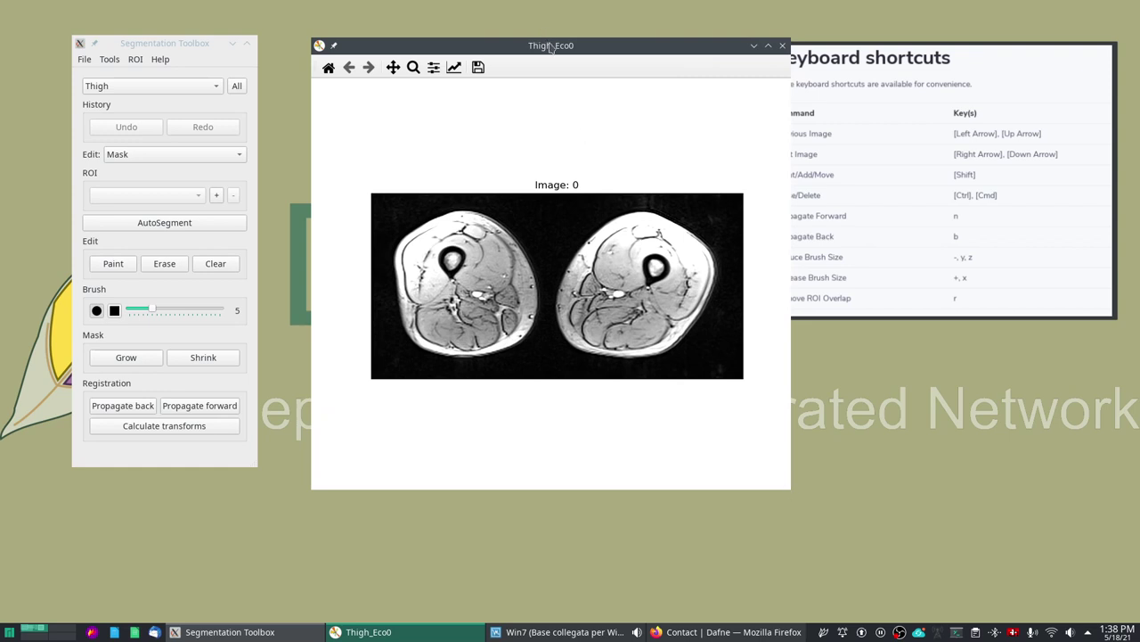
pyautogui.moveTo(551, 51); pyautogui.dragTo(511, 51)
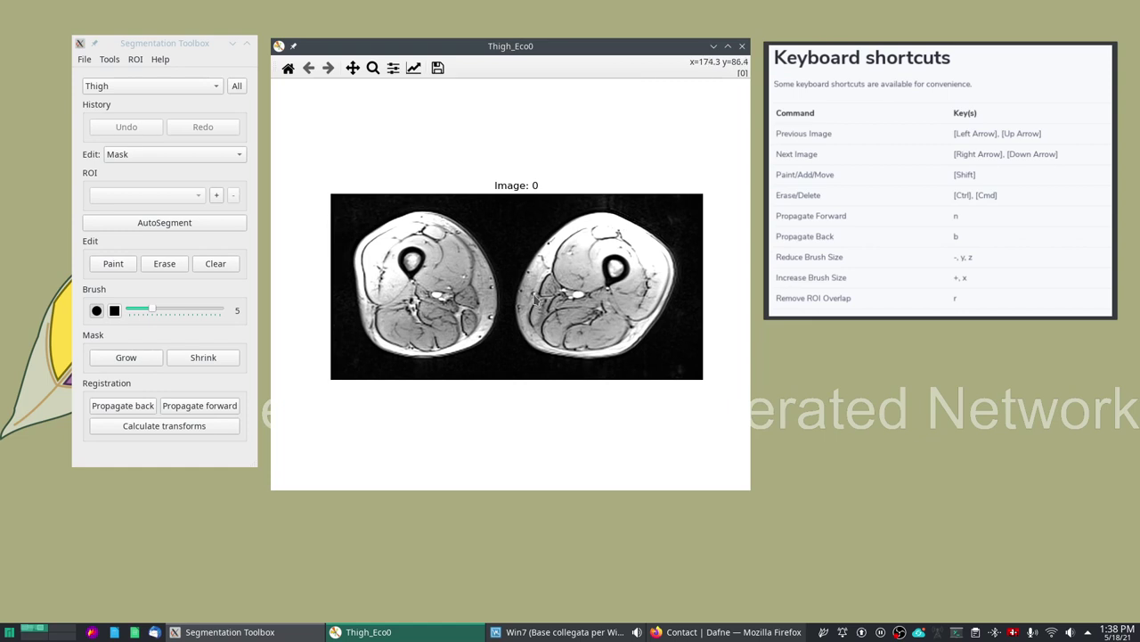
pyautogui.moveTo(375, 323); pyautogui.dragTo(574, 299)
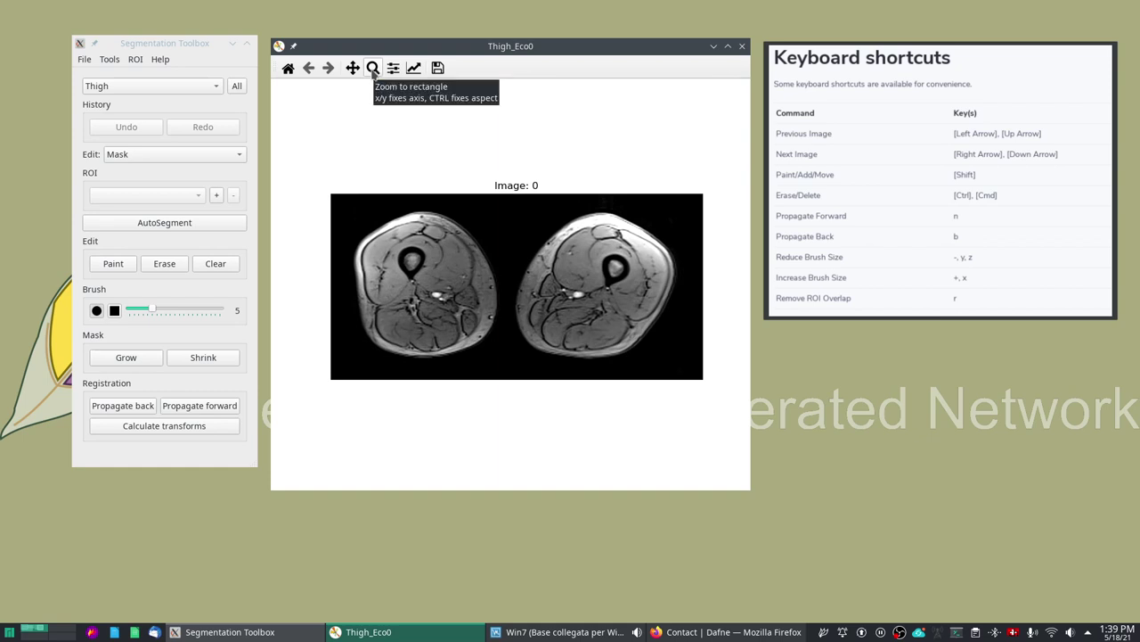
# Zoom in on the left-hand thigh cross-section and pan it slightly within the view
pyautogui.click(372, 69)
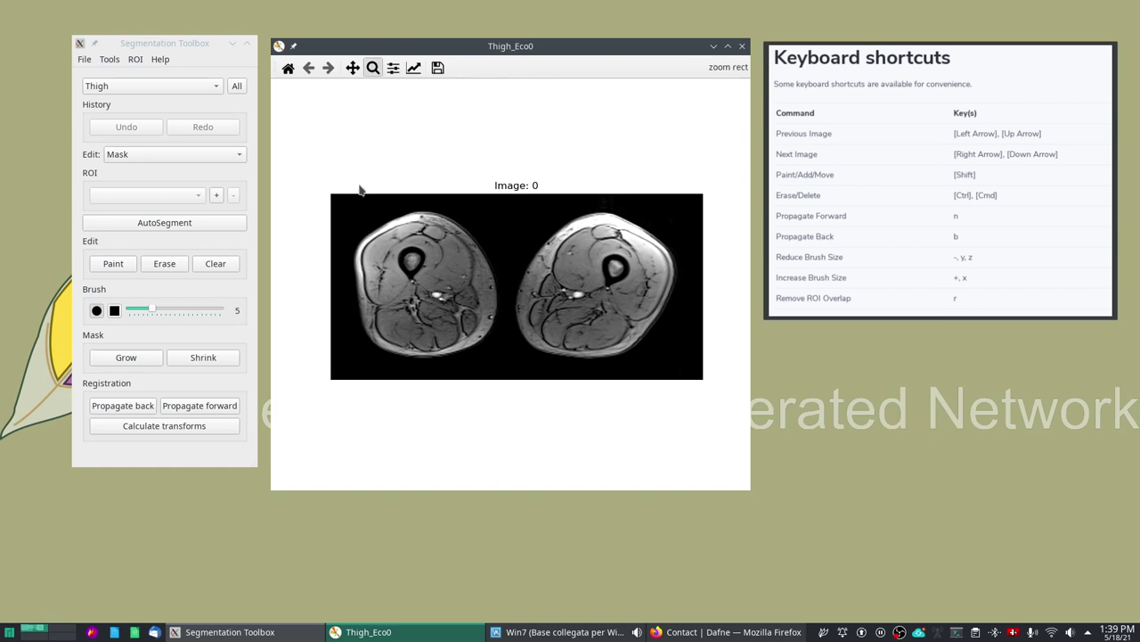
pyautogui.moveTo(340, 204); pyautogui.dragTo(510, 376)
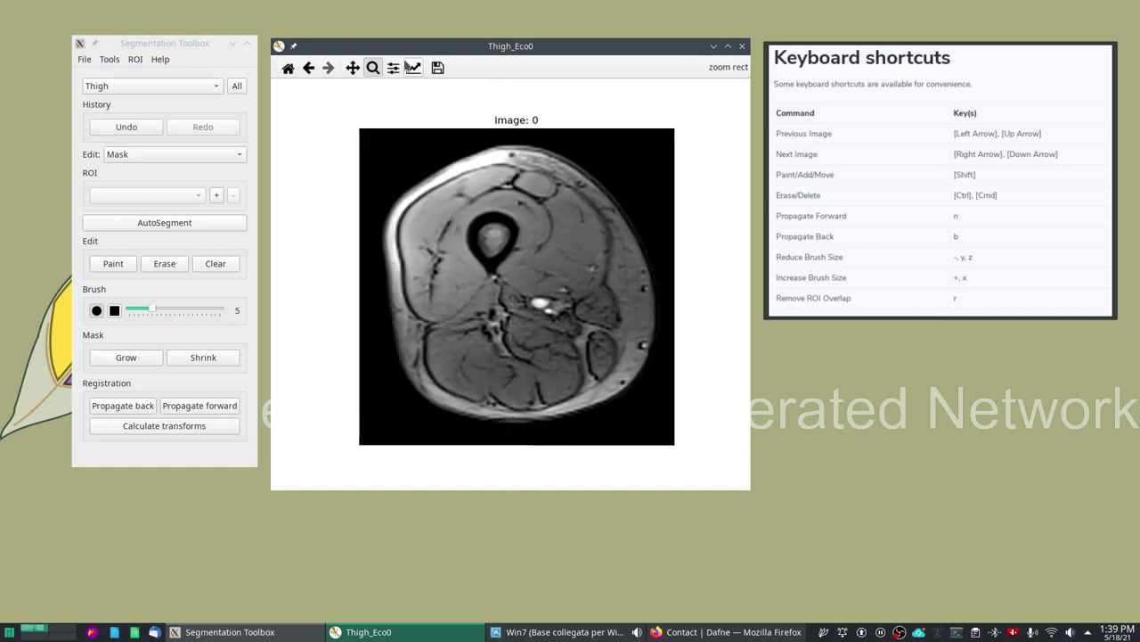
pyautogui.click(374, 71)
pyautogui.click(354, 69)
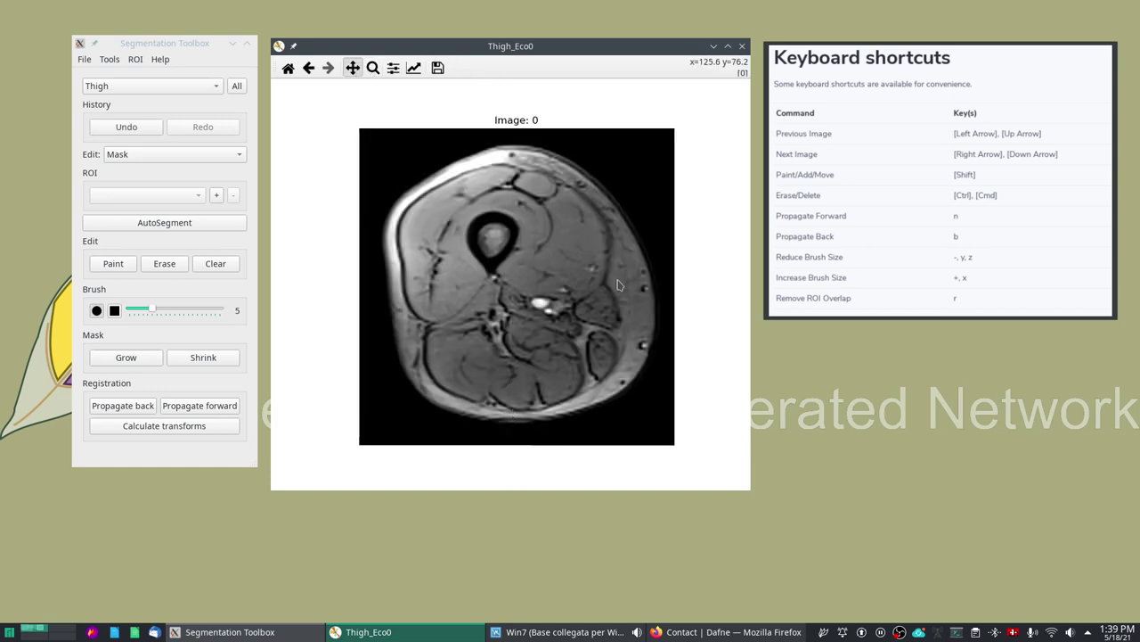
pyautogui.moveTo(601, 269)
pyautogui.mouseDown()
pyautogui.moveTo(570, 283)
pyautogui.moveTo(614, 281)
pyautogui.moveTo(442, 288)
pyautogui.moveTo(636, 278)
pyautogui.mouseUp()
pyautogui.moveTo(477, 267)
pyautogui.mouseDown()
pyautogui.moveTo(568, 259)
pyautogui.moveTo(532, 264)
pyautogui.moveTo(541, 256)
pyautogui.mouseUp()
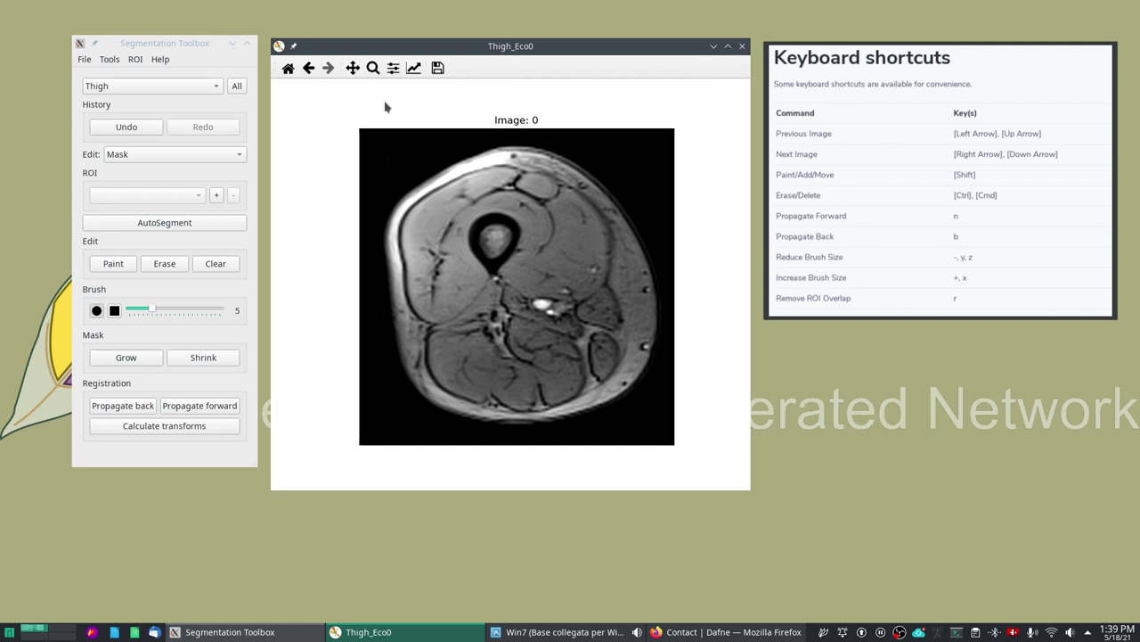
# Browse forward through the thigh slices and display image 11
pyautogui.scroll(-6, 538, 225)
pyautogui.scroll(-6, 538, 225)
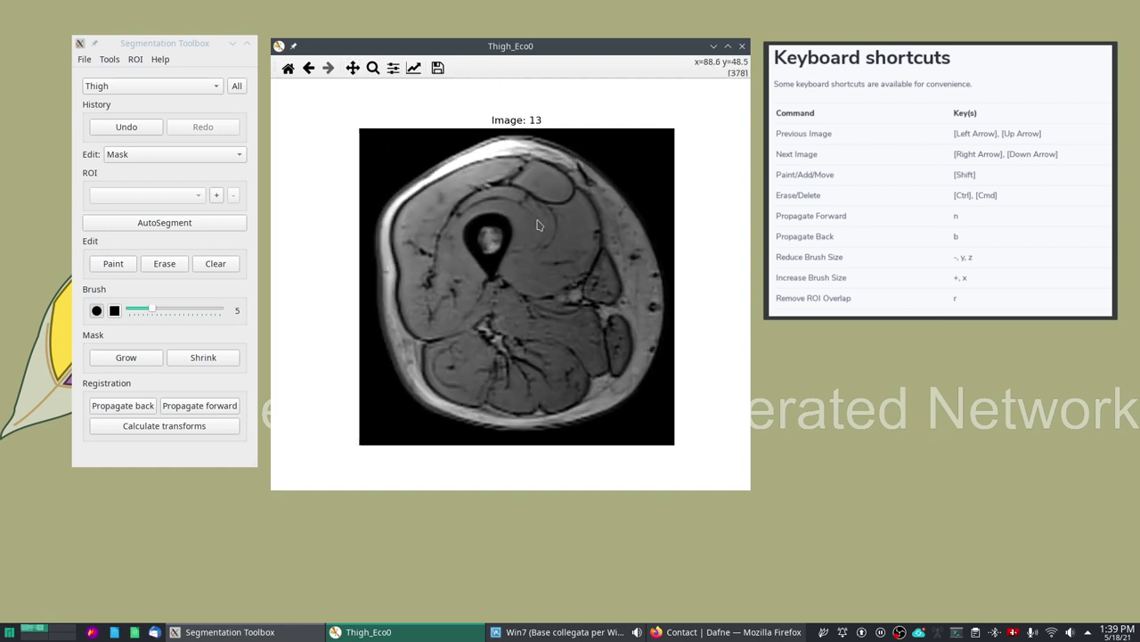
pyautogui.scroll(1, 539, 226)
pyautogui.scroll(-1, 538, 226)
pyautogui.scroll(1, 538, 226)
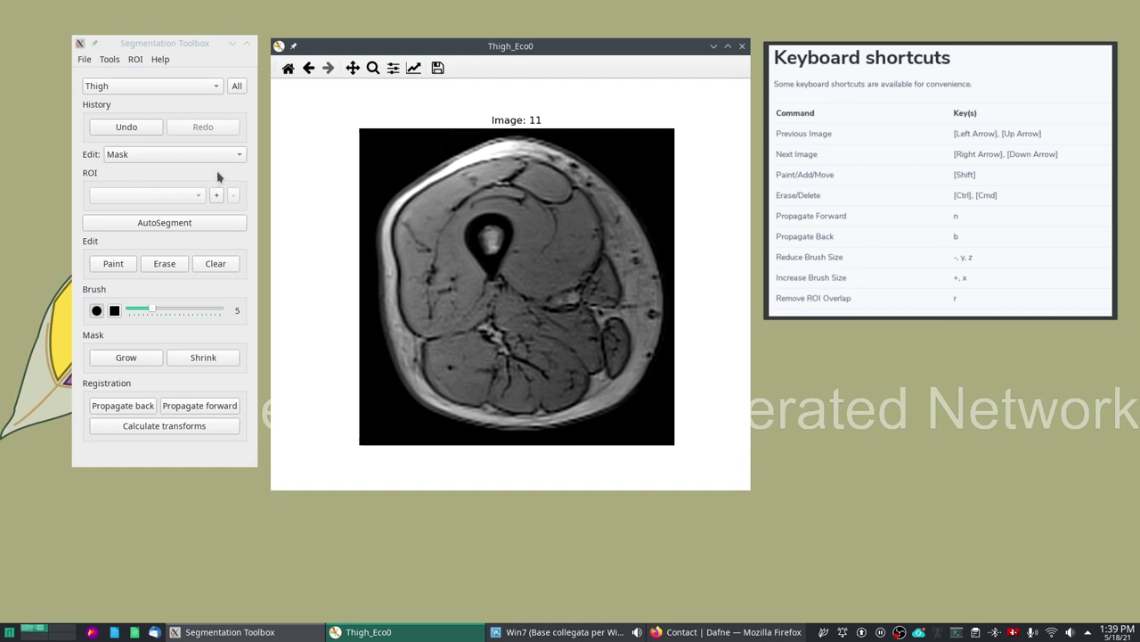
# Switch the editing mode to Contour and create a new ROI named RF_Test
pyautogui.click(126, 156)
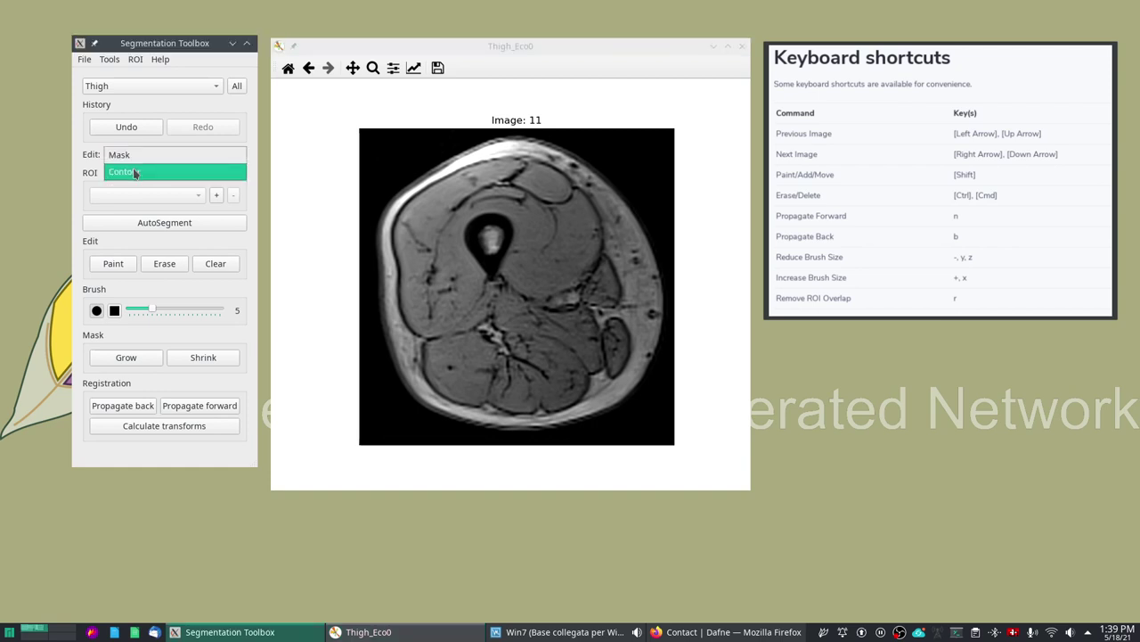
pyautogui.click(132, 168)
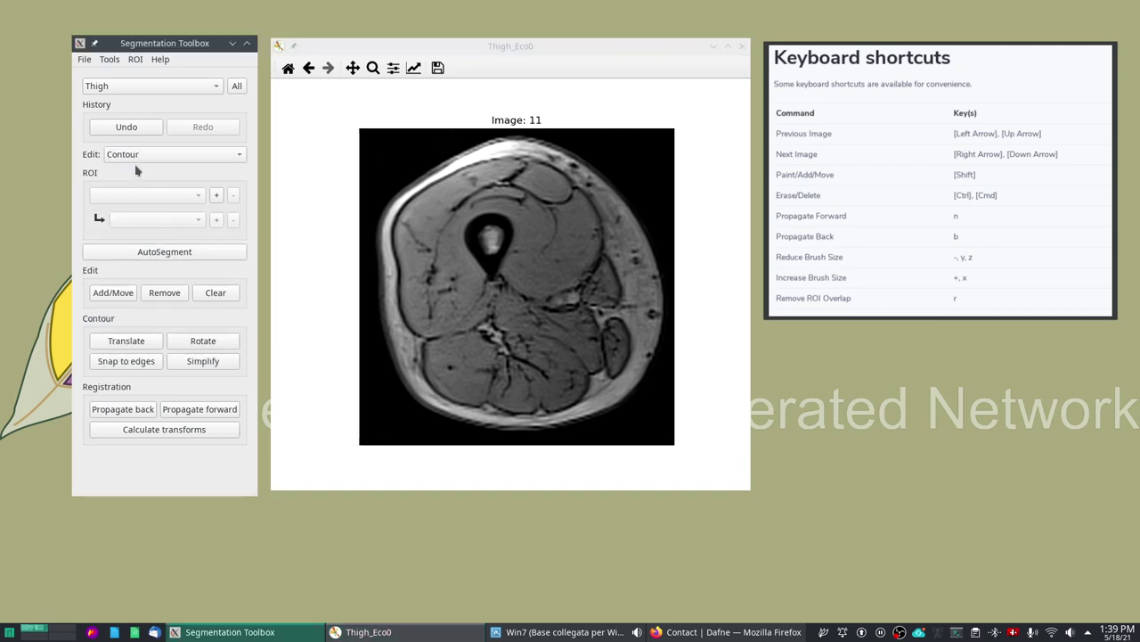
pyautogui.click(540, 185)
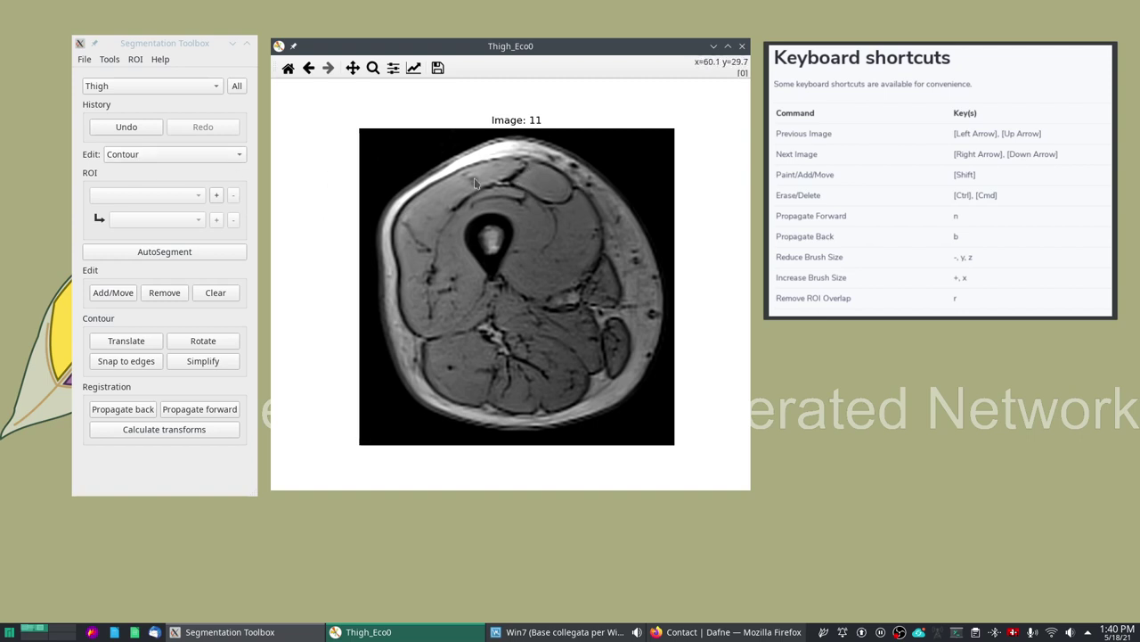
pyautogui.click(214, 199)
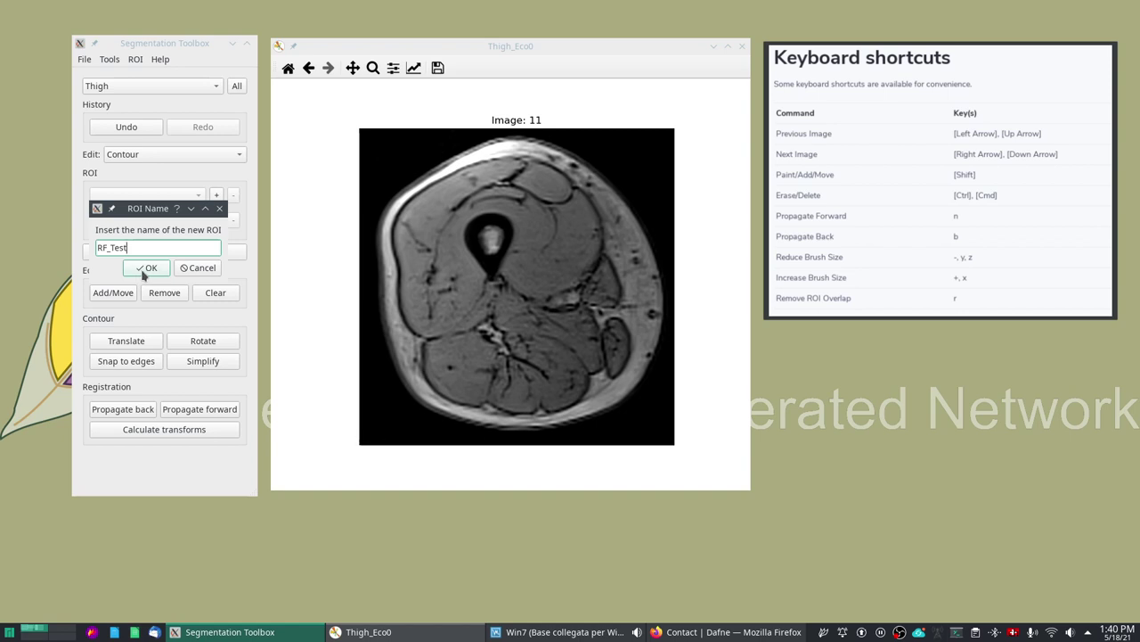
pyautogui.click(146, 269)
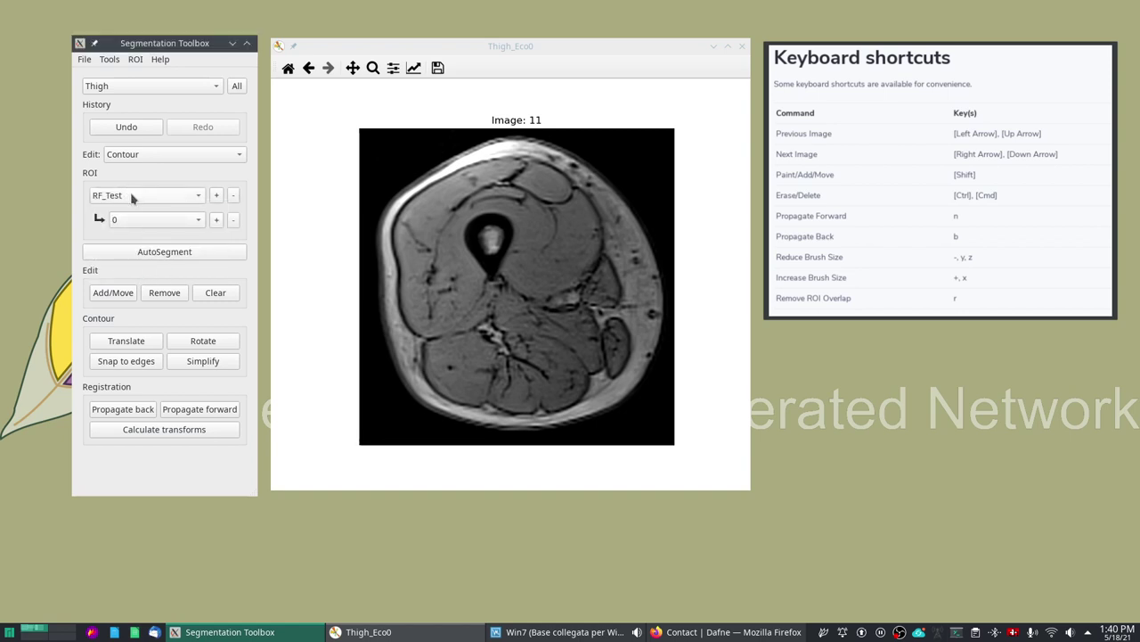
pyautogui.click(548, 227)
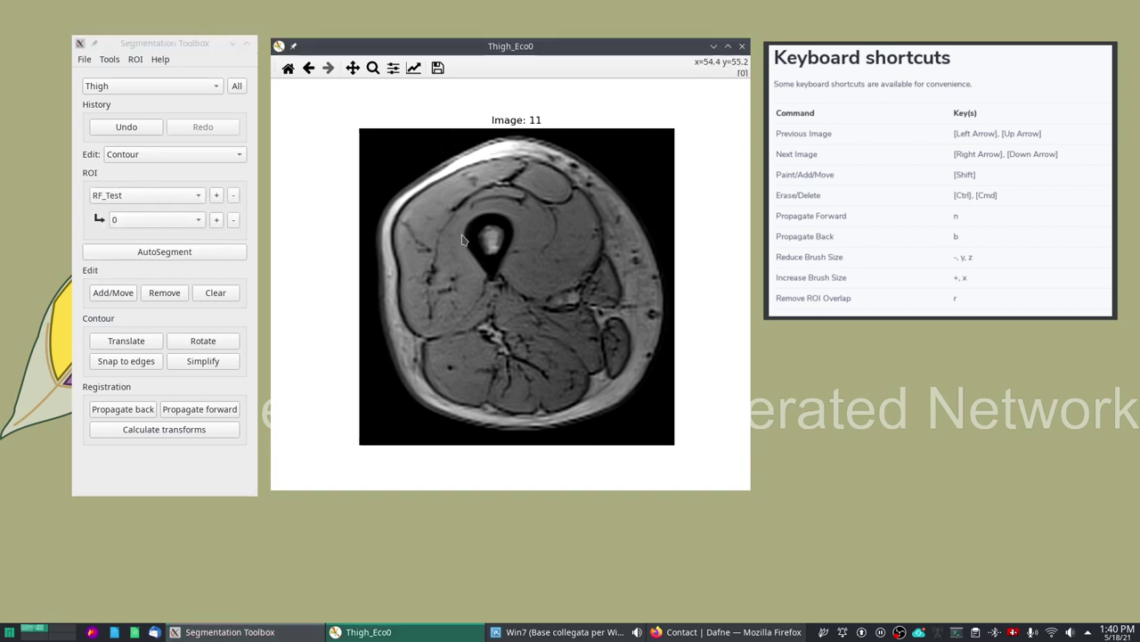
# Outline the small oval muscle at the upper edge of the thigh on image 11 with contour points and adjust their positions
pyautogui.click(110, 296)
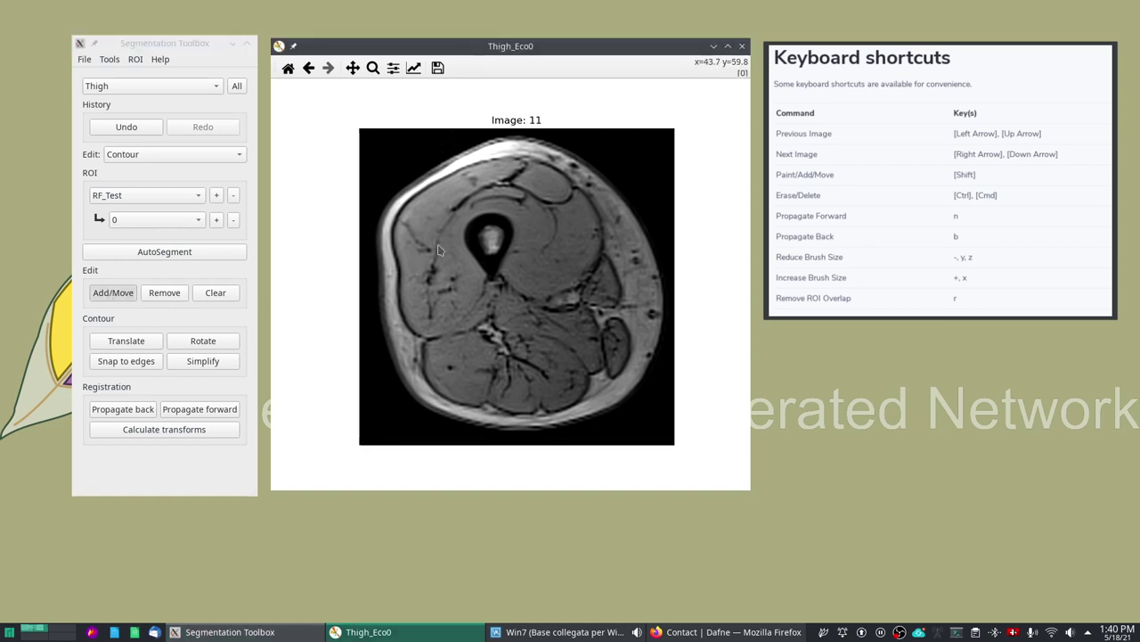
pyautogui.click(527, 162)
pyautogui.click(507, 188)
pyautogui.click(528, 196)
pyautogui.moveTo(551, 208)
pyautogui.mouseDown()
pyautogui.moveTo(575, 191)
pyautogui.moveTo(553, 176)
pyautogui.mouseUp()
pyautogui.moveTo(513, 223); pyautogui.dragTo(527, 229)
pyautogui.moveTo(502, 211); pyautogui.dragTo(523, 195)
# Clear the RF_Test ROI from the current slice
pyautogui.click(172, 294)
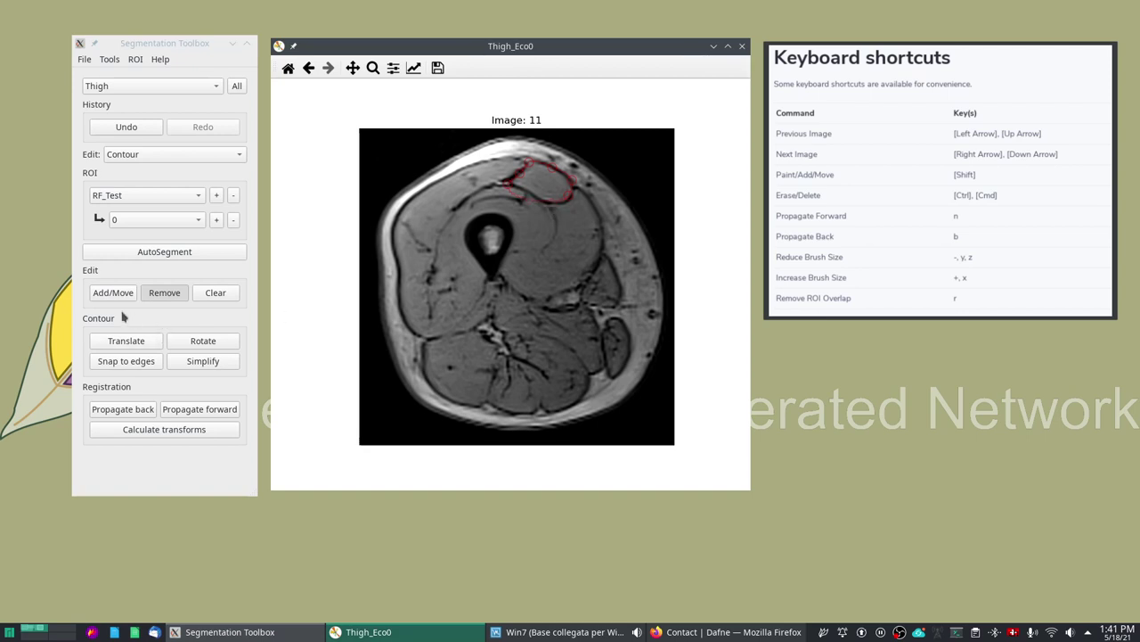
pyautogui.click(230, 299)
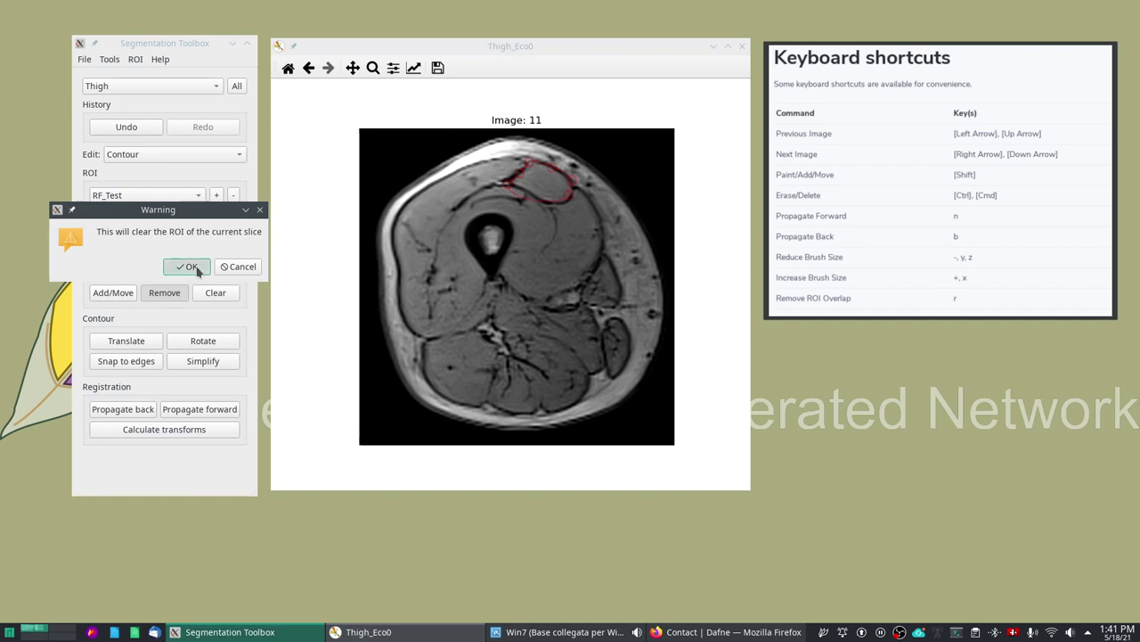
pyautogui.click(197, 270)
# Redraw the RF_Test contour around the small oval muscle at the upper edge of the thigh, placing six points
pyautogui.click(125, 297)
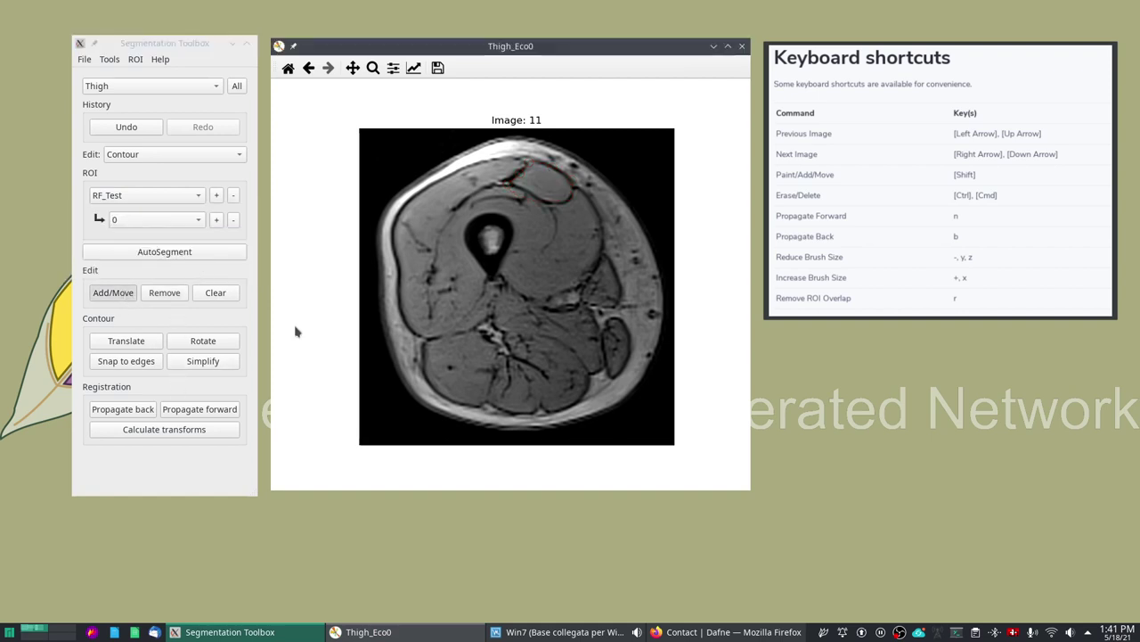
pyautogui.click(529, 170)
pyautogui.click(512, 185)
pyautogui.click(537, 199)
pyautogui.click(563, 205)
pyautogui.click(578, 189)
pyautogui.click(569, 175)
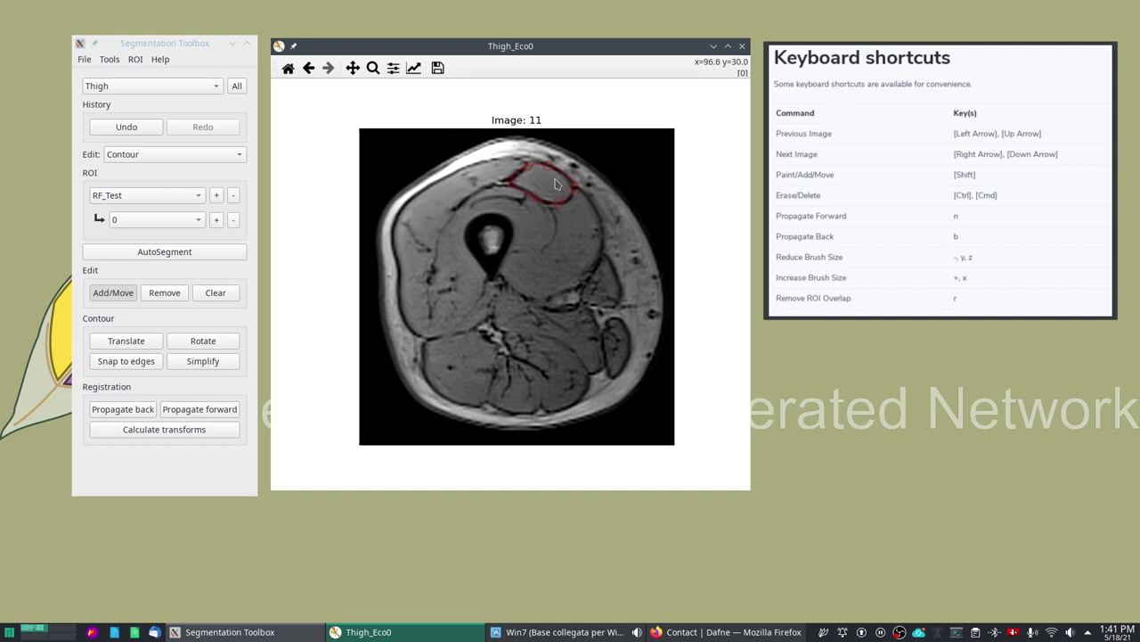
# Alternate between the remove and add/move modes, and adjust a point on the right side of the RF_Test contour
pyautogui.press('ctrl')
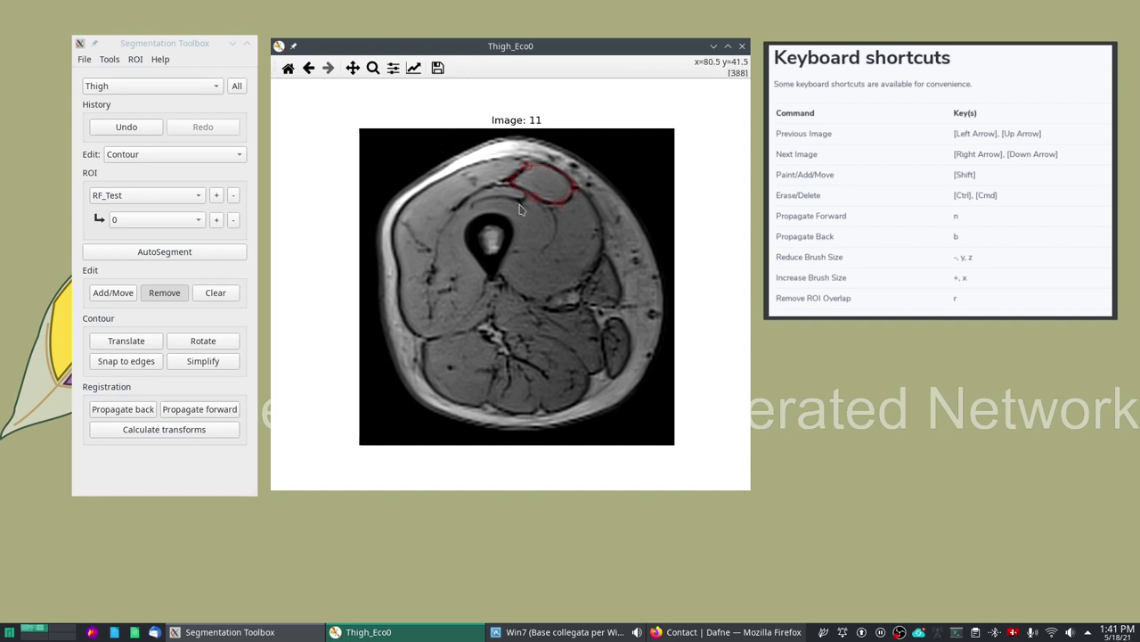
pyautogui.press('shift')
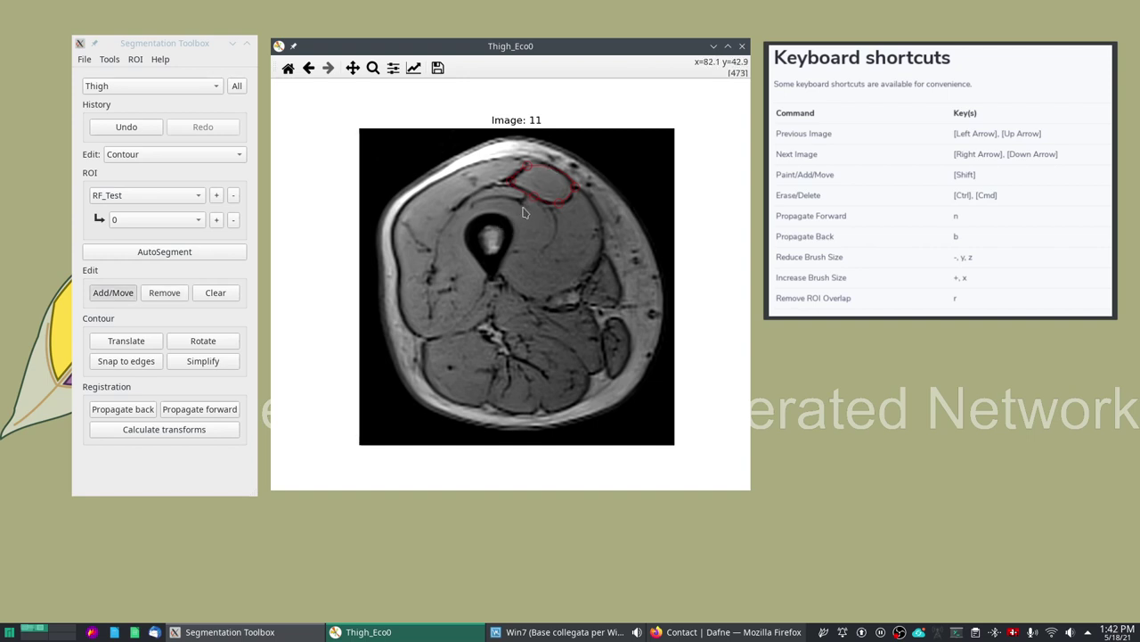
pyautogui.press('ctrl')
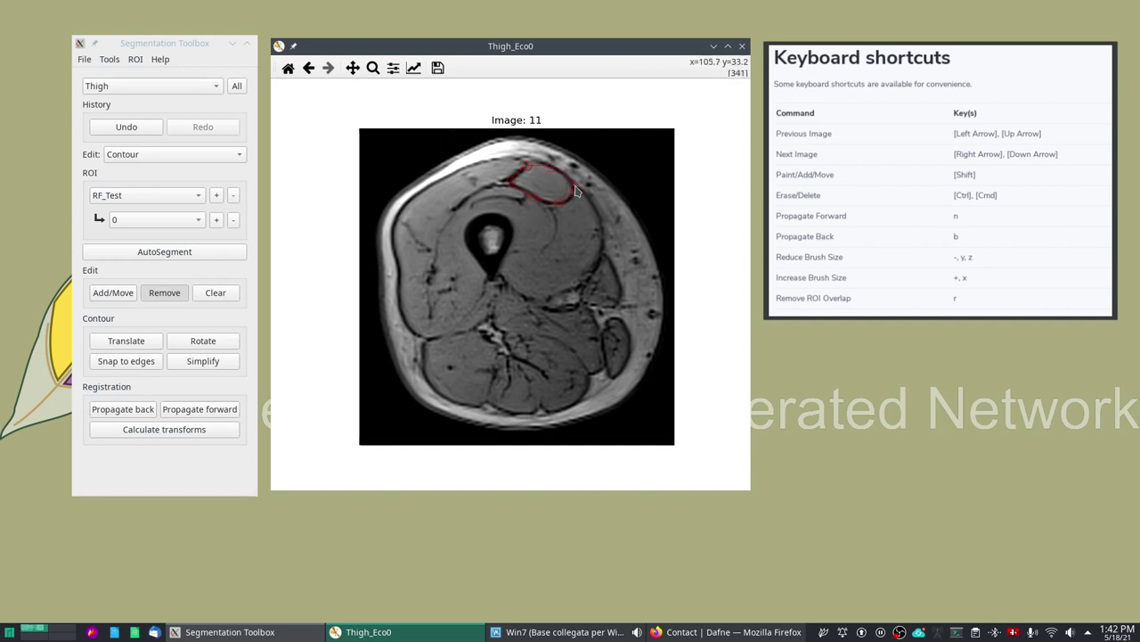
pyautogui.press('shift')
pyautogui.moveTo(560, 190)
pyautogui.mouseDown()
pyautogui.moveTo(576, 192)
pyautogui.moveTo(571, 201)
pyautogui.moveTo(591, 187)
pyautogui.moveTo(582, 191)
pyautogui.mouseUp()
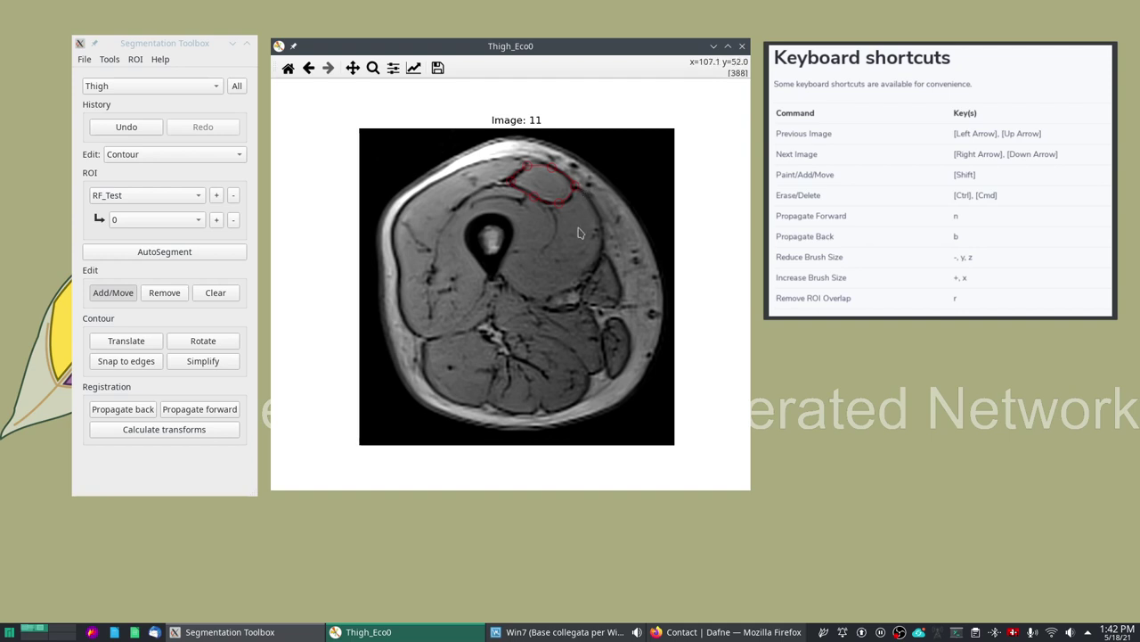
# Browse the slices neighbouring image 11 and return to image 11
pyautogui.press('Right')
pyautogui.press('Right')
pyautogui.press('Left')
pyautogui.press('Left')
pyautogui.press('Right')
pyautogui.press('Left')
# Remove a point from the lower edge of the RF_Test contour and restore the outline there by adding a point
pyautogui.click(169, 294)
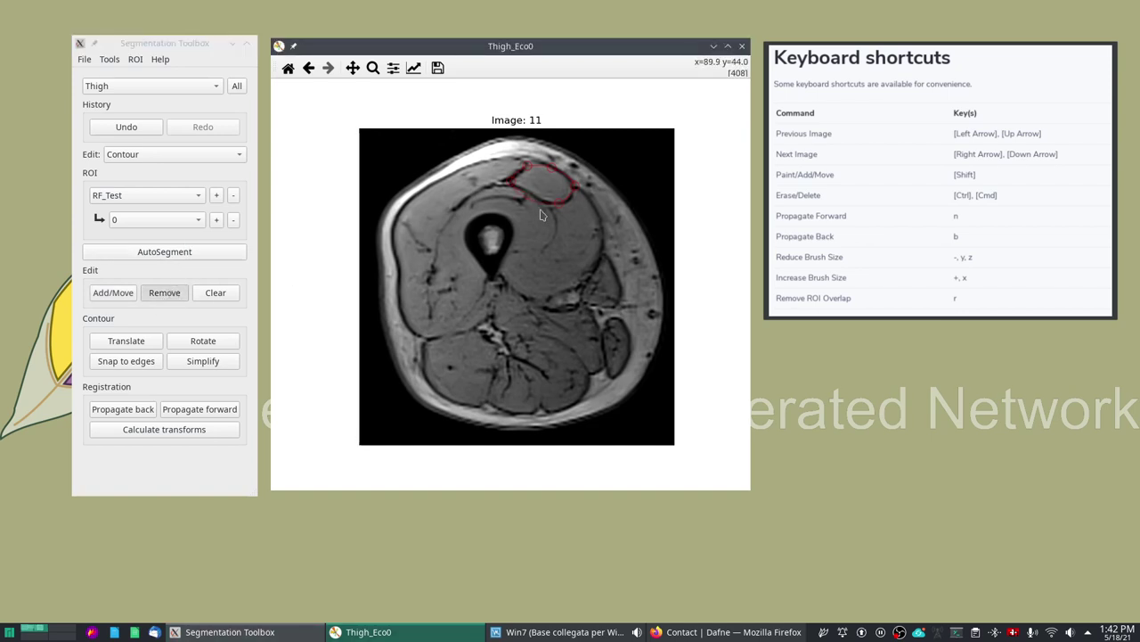
pyautogui.moveTo(557, 205)
pyautogui.mouseDown()
pyautogui.moveTo(554, 229)
pyautogui.moveTo(543, 202)
pyautogui.mouseUp()
pyautogui.press('shift')
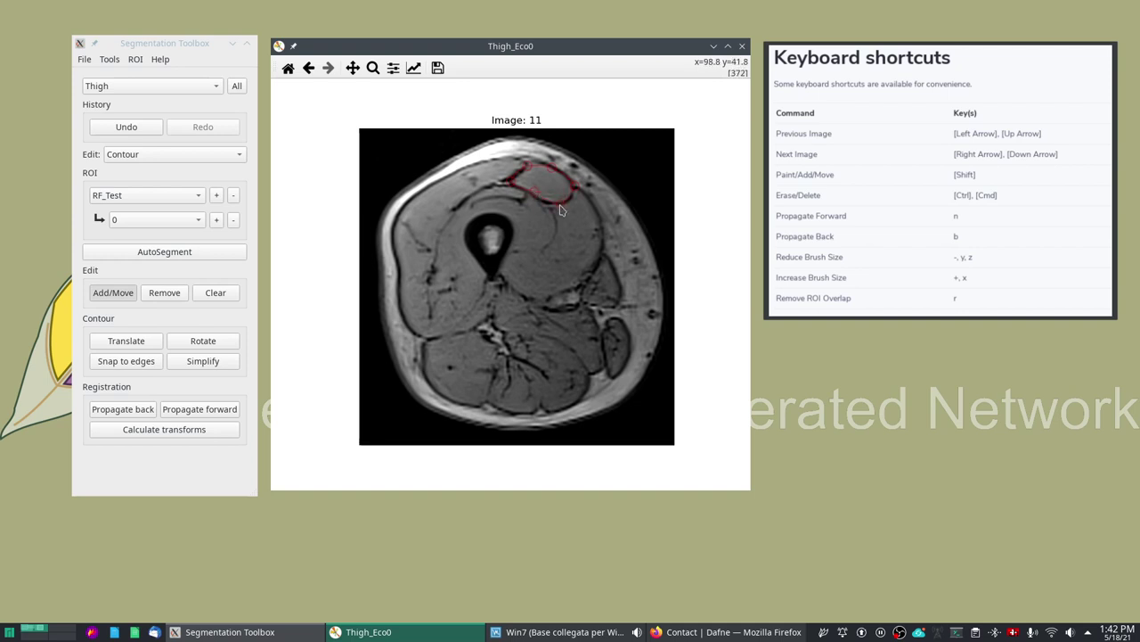
pyautogui.press('ctrl')
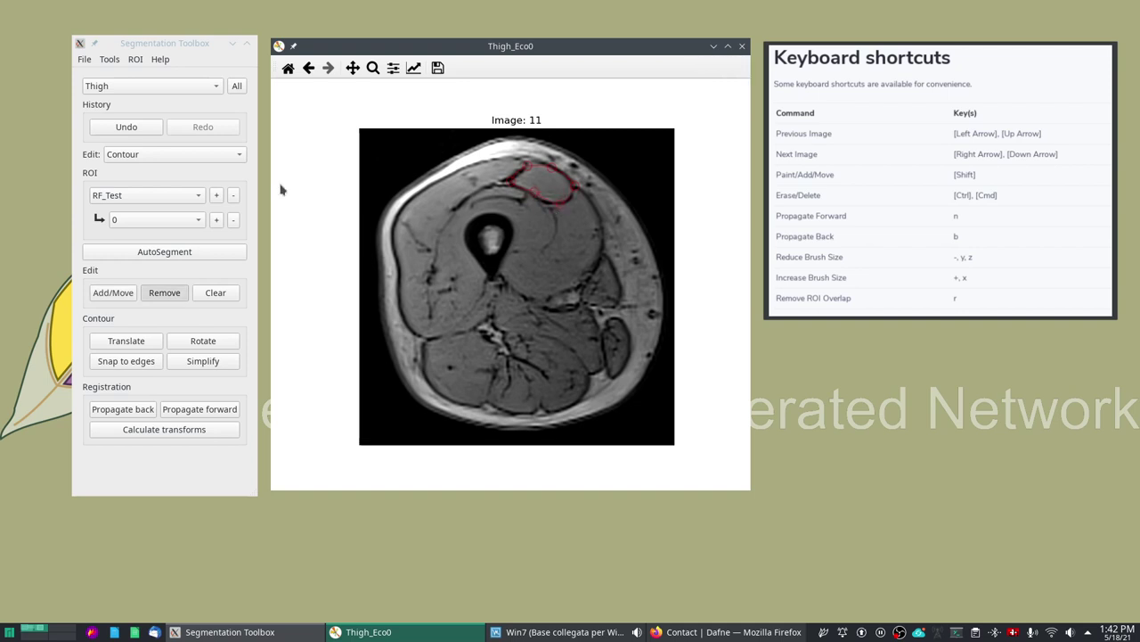
# Undo the last two edits to the RF_Test contour and redo both of them
pyautogui.click(126, 129)
pyautogui.click(125, 129)
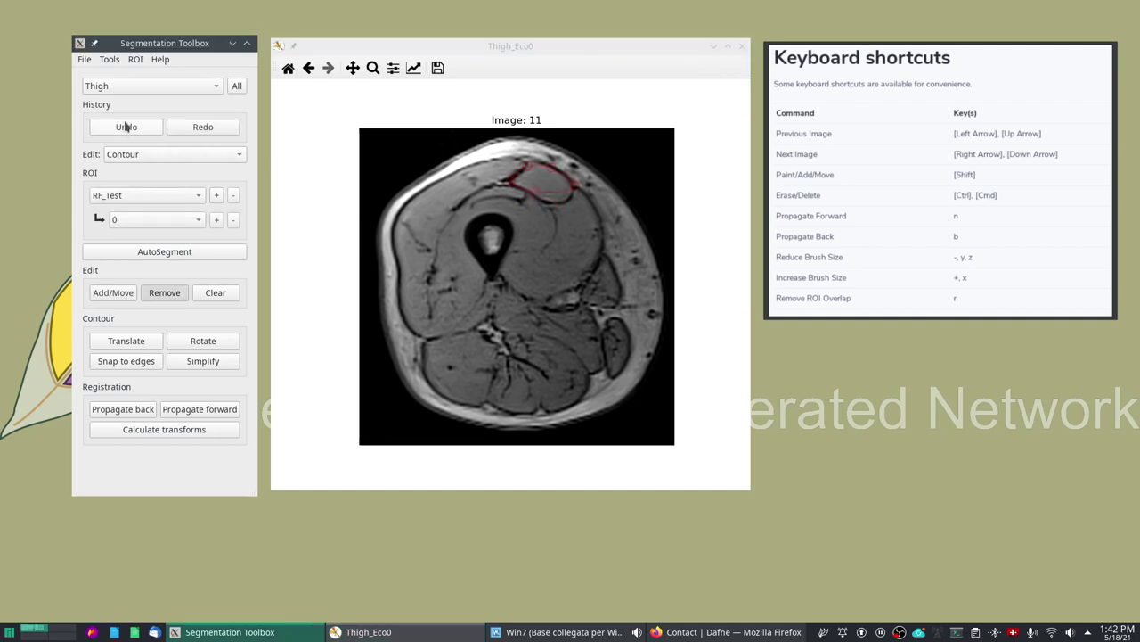
pyautogui.click(205, 127)
pyautogui.click(205, 127)
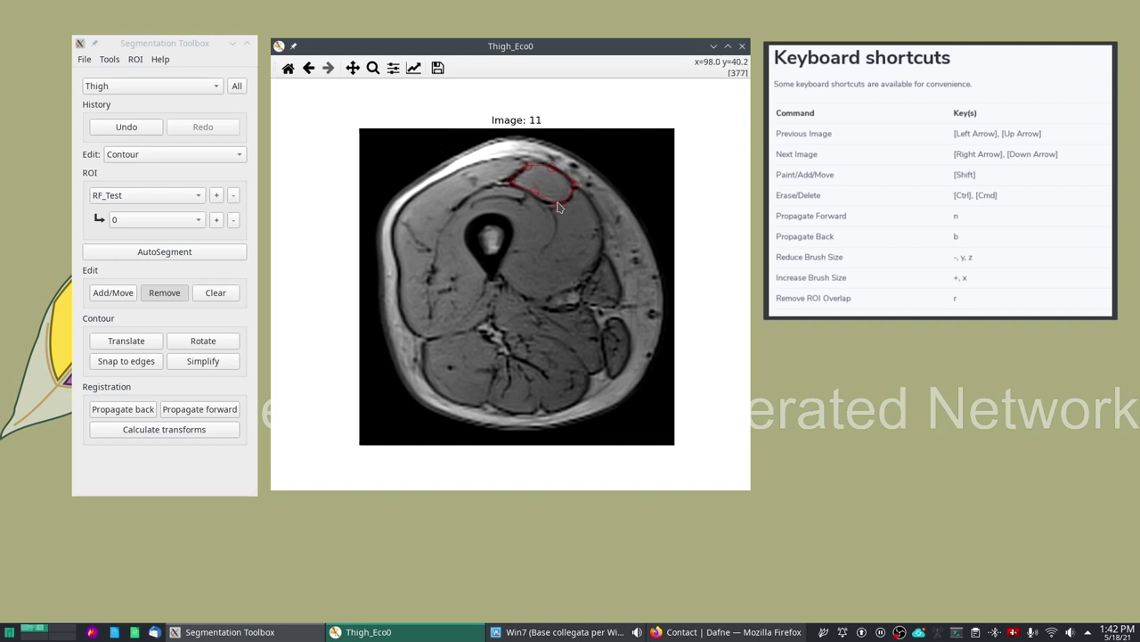
# Return to add/move mode, snap the RF_Test contour to the muscle edges and simplify the contour twice
pyautogui.click(116, 298)
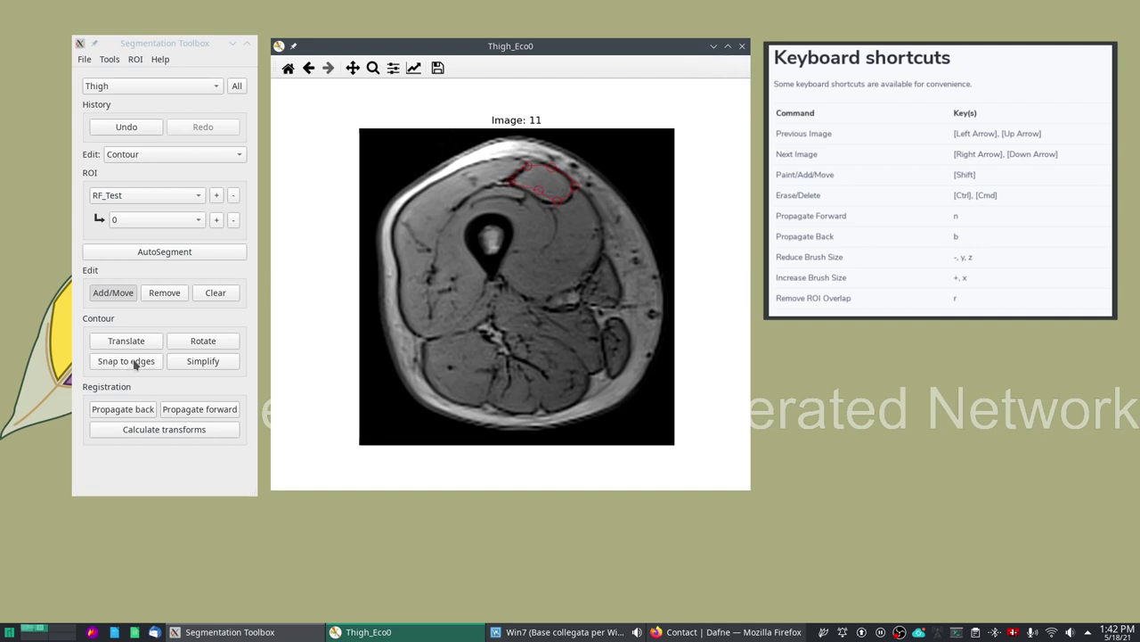
pyautogui.click(135, 364)
pyautogui.click(538, 183)
pyautogui.click(213, 366)
pyautogui.click(203, 362)
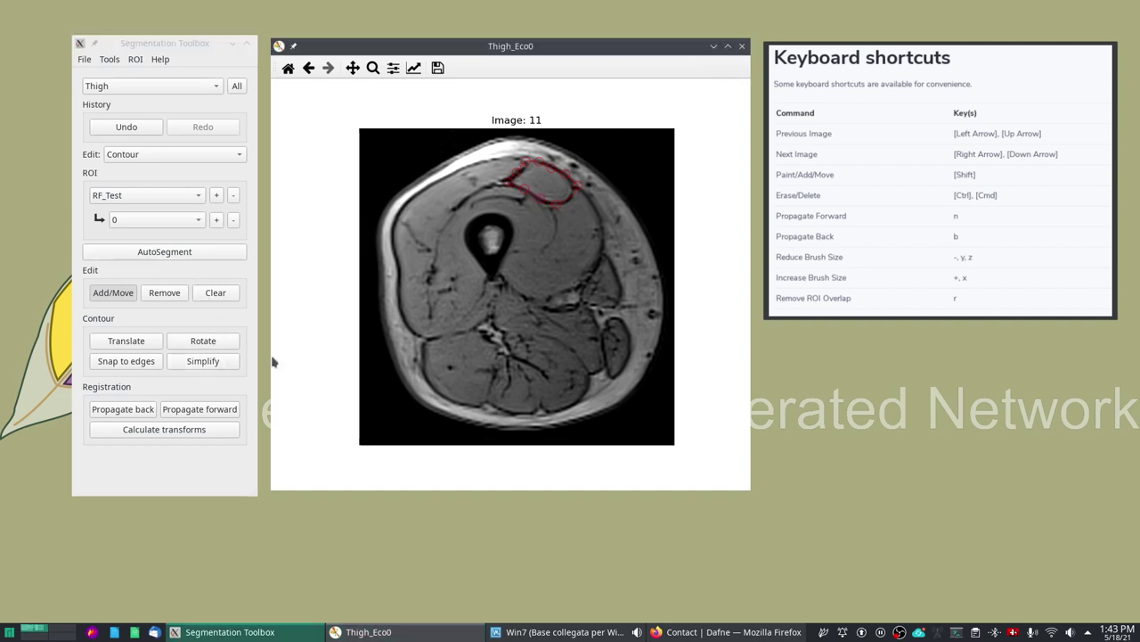
# Translate the whole RF_Test contour on image 11 so it sits over the small oval muscle at the thigh's upper edge
pyautogui.press('Left')
pyautogui.press('Right')
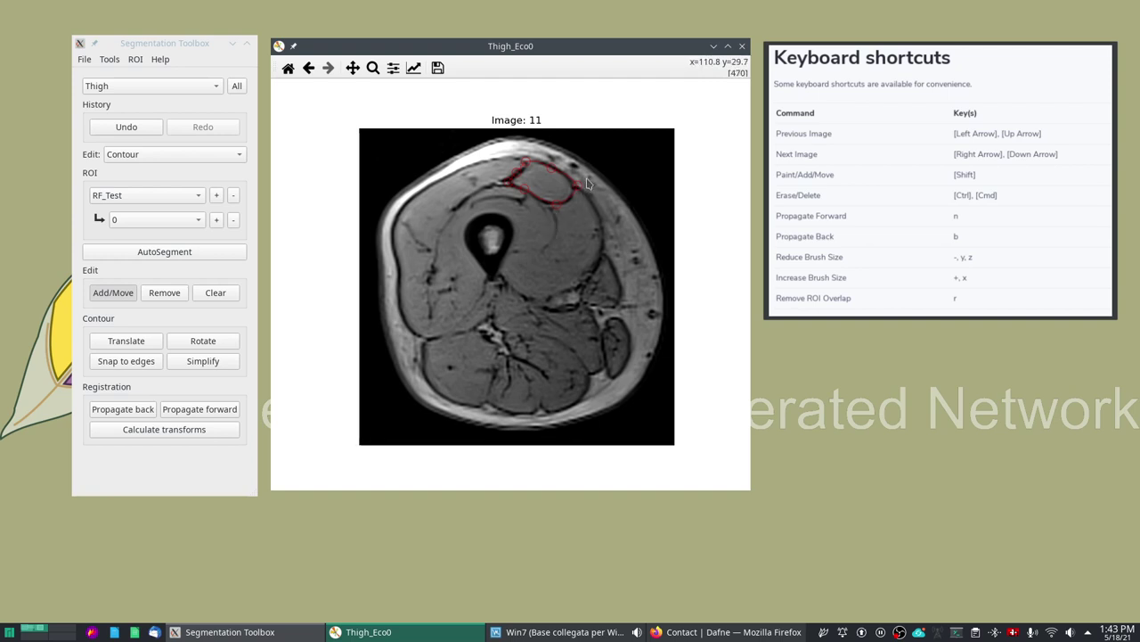
pyautogui.press('Down')
pyautogui.press('Up')
pyautogui.click(127, 341)
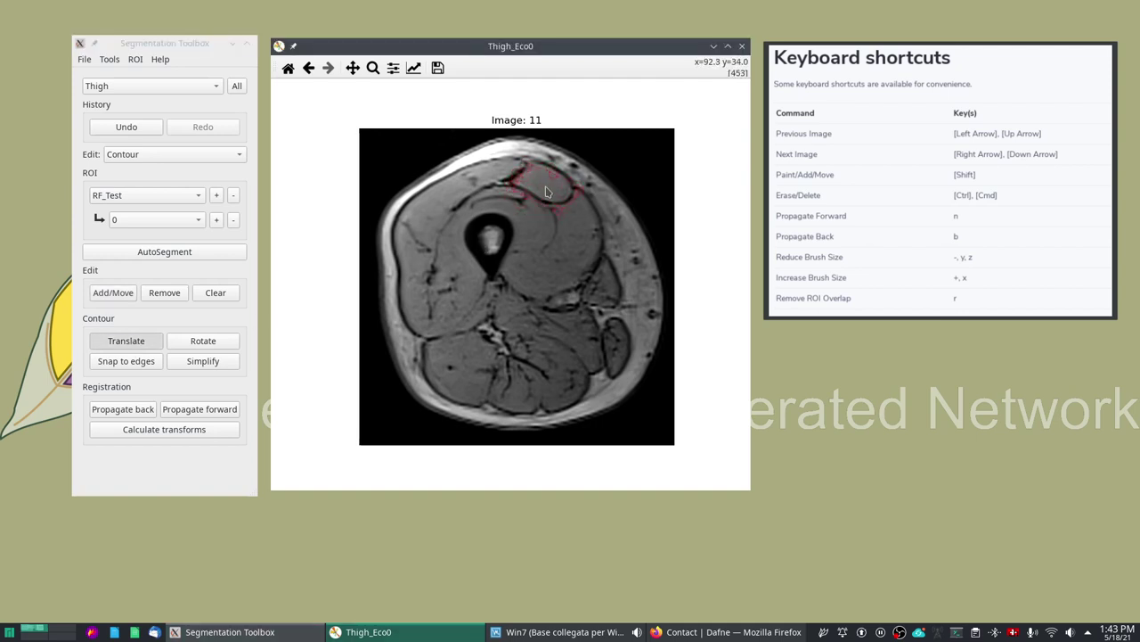
pyautogui.moveTo(548, 190); pyautogui.dragTo(543, 187)
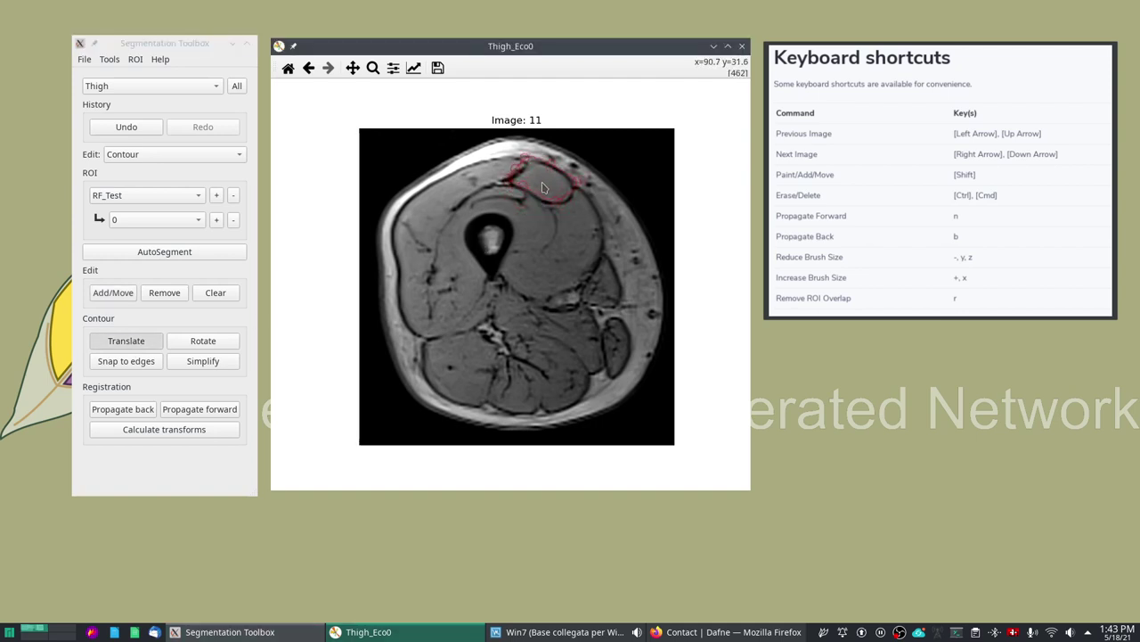
# Rotate the RF_Test contour and realign it with the small oval muscle
pyautogui.click(211, 340)
pyautogui.moveTo(546, 229); pyautogui.dragTo(475, 263)
pyautogui.moveTo(554, 240); pyautogui.dragTo(549, 245)
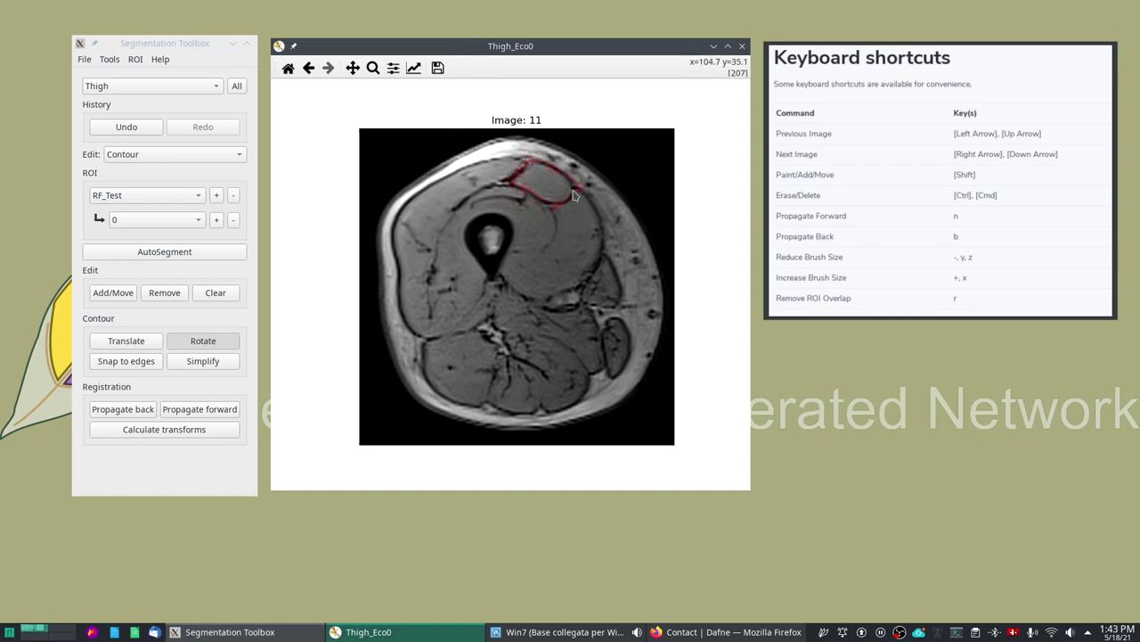
pyautogui.click(199, 342)
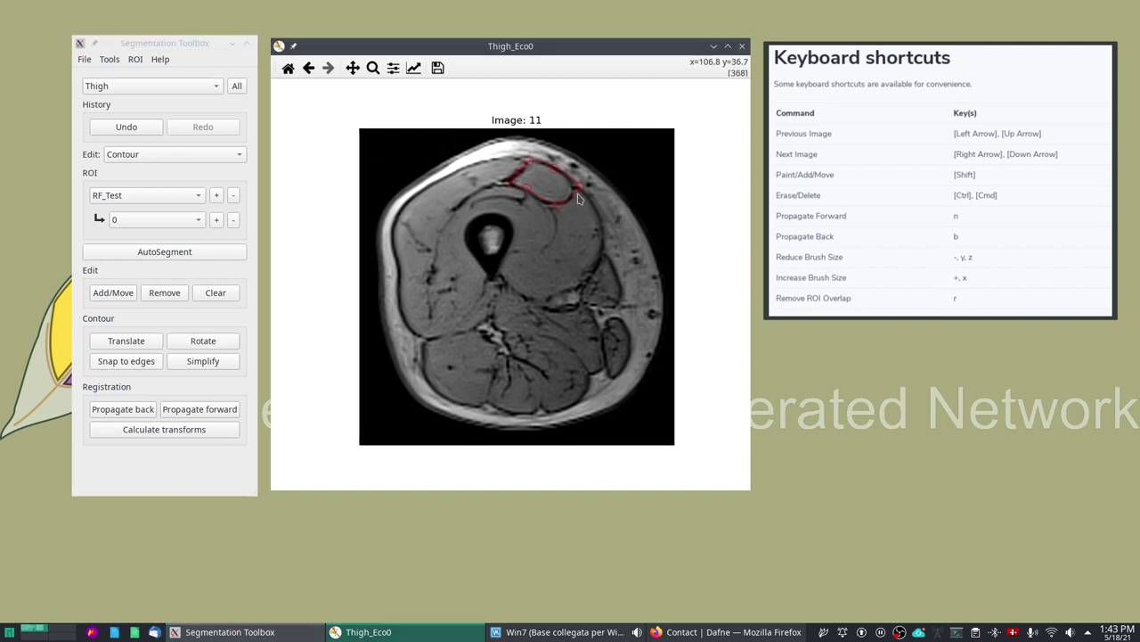
# Expand the RF_Test contour around the whole muscle group surrounding the femur by moving, adding and removing points
pyautogui.click(114, 293)
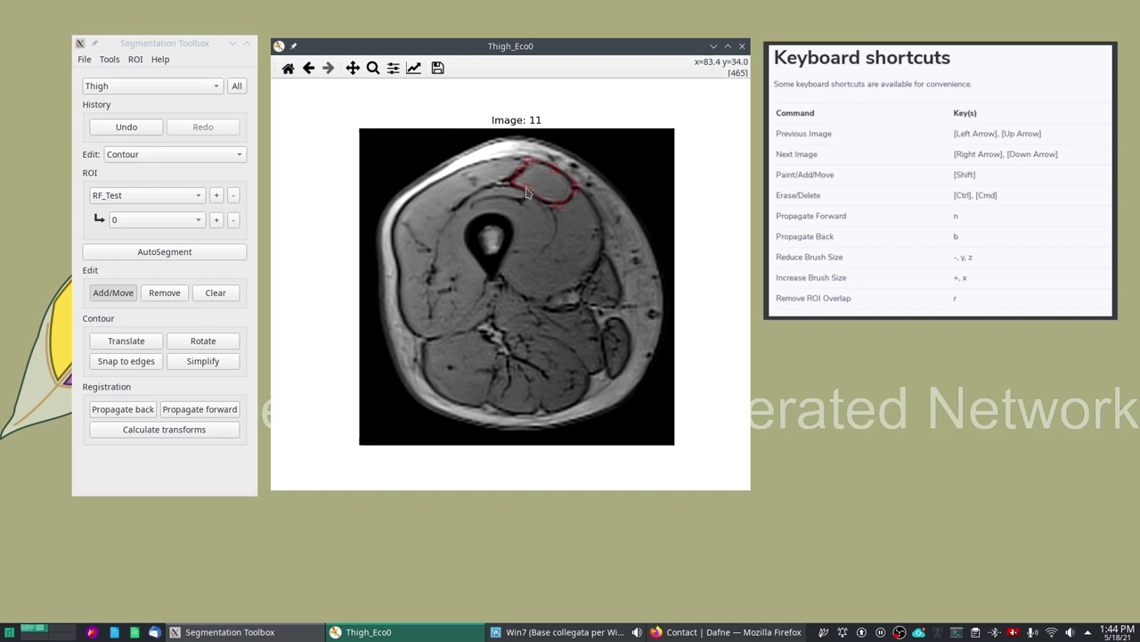
pyautogui.moveTo(526, 192)
pyautogui.mouseDown()
pyautogui.moveTo(517, 229)
pyautogui.moveTo(560, 208)
pyautogui.moveTo(568, 252)
pyautogui.moveTo(578, 193)
pyautogui.mouseUp()
pyautogui.moveTo(568, 254)
pyautogui.mouseDown()
pyautogui.moveTo(596, 271)
pyautogui.moveTo(606, 234)
pyautogui.moveTo(589, 250)
pyautogui.moveTo(586, 284)
pyautogui.mouseUp()
pyautogui.press('ctrl')
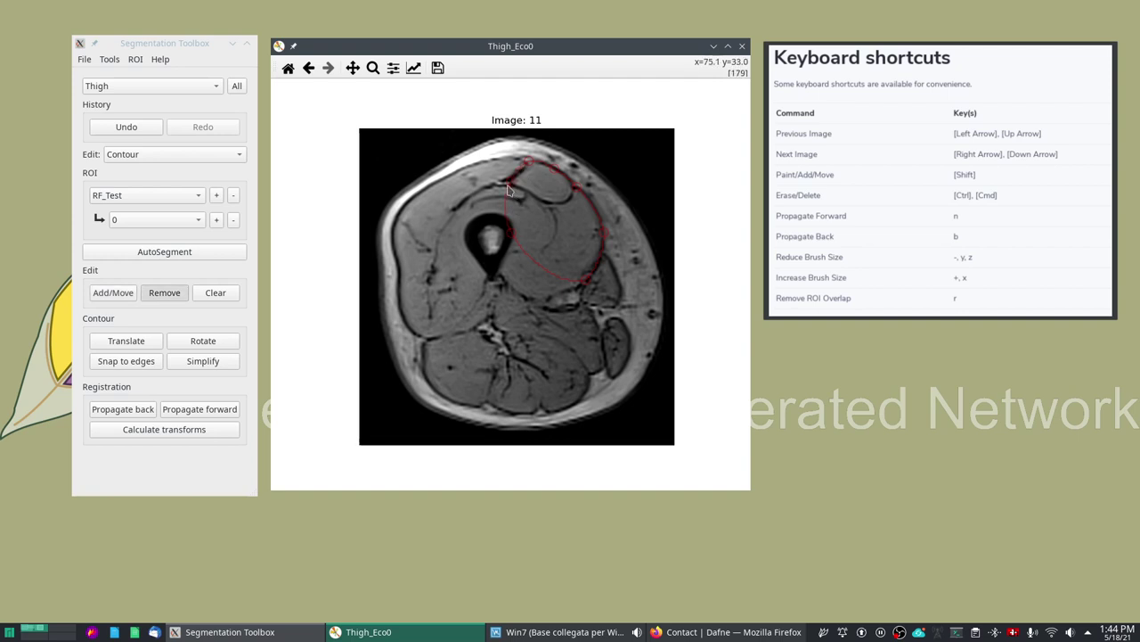
pyautogui.moveTo(512, 188); pyautogui.dragTo(399, 229)
pyautogui.moveTo(419, 323)
pyautogui.mouseDown()
pyautogui.moveTo(399, 271)
pyautogui.moveTo(409, 335)
pyautogui.moveTo(442, 301)
pyautogui.moveTo(455, 338)
pyautogui.moveTo(442, 341)
pyautogui.moveTo(491, 321)
pyautogui.moveTo(486, 333)
pyautogui.mouseUp()
pyautogui.keyDown('ctrl'); pyautogui.click(493, 319); pyautogui.keyUp('ctrl')
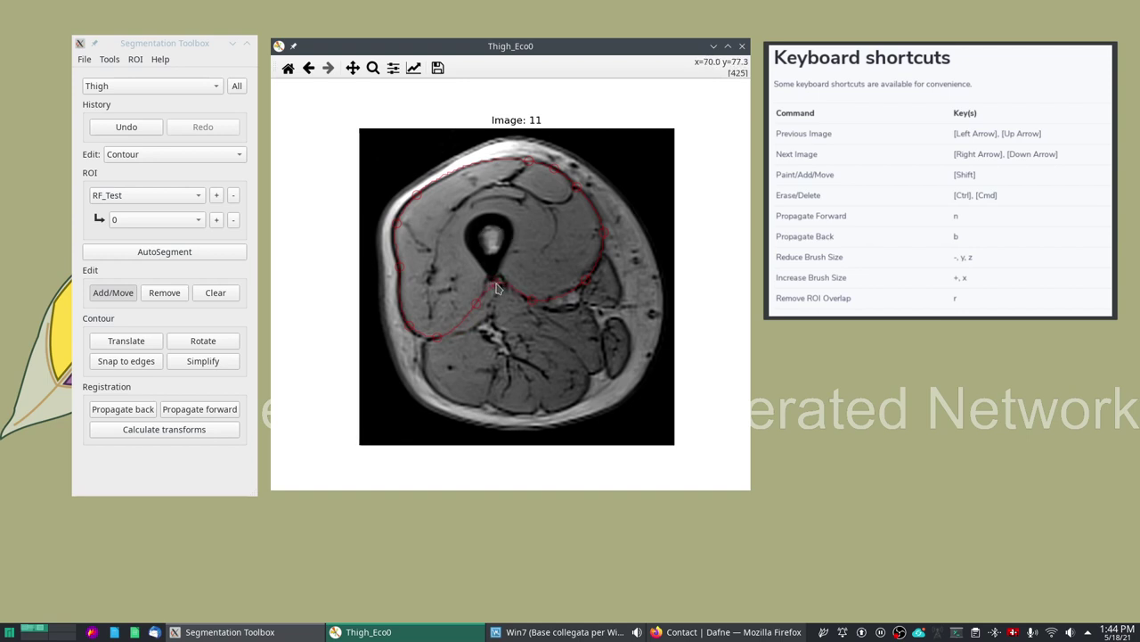
# Add subregion 1 to RF_Test, outline the dark ring of the femur with it, and switch to mask editing
pyautogui.click(216, 220)
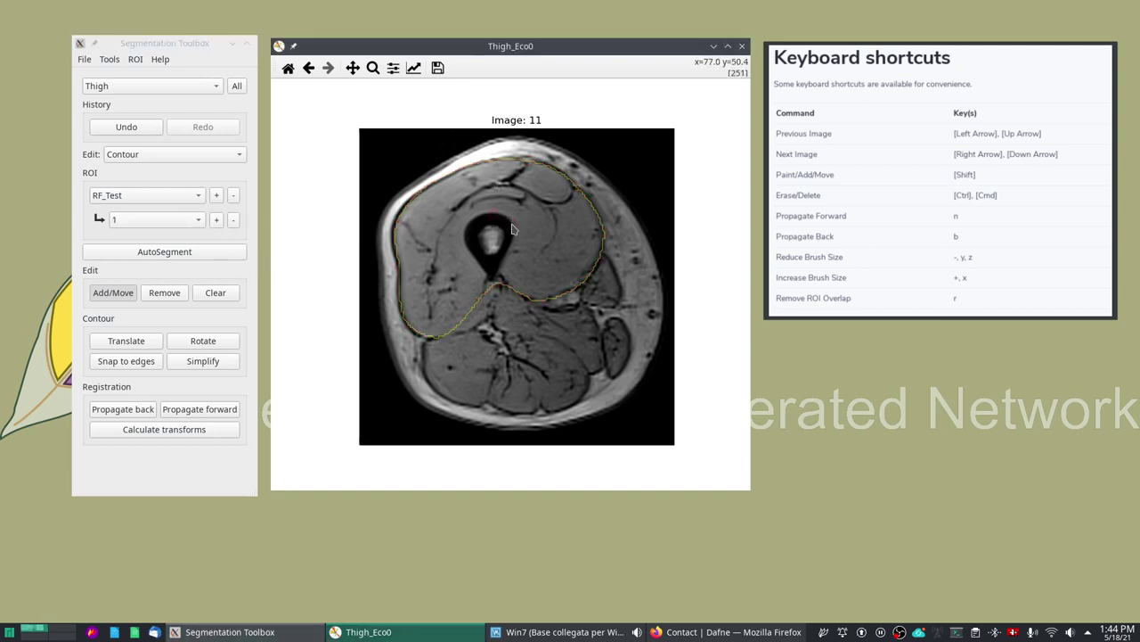
pyautogui.moveTo(502, 278); pyautogui.dragTo(479, 264)
pyautogui.click(147, 154)
pyautogui.click(150, 136)
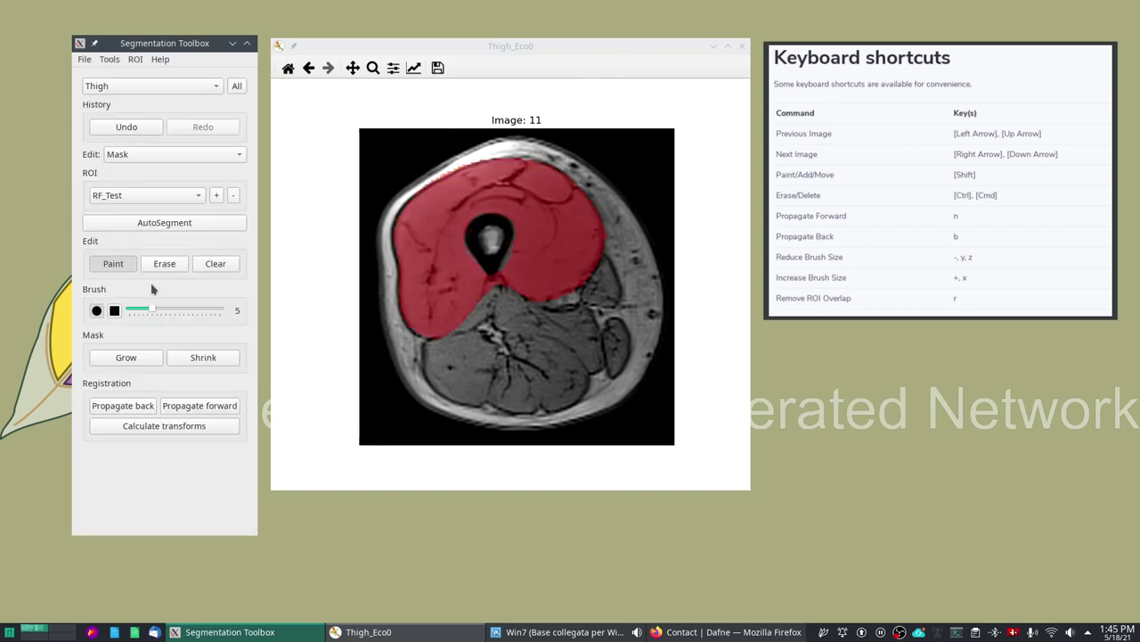
# Switch the RF_Test ROI back to contour editing and return it to mask editing
pyautogui.click(445, 227)
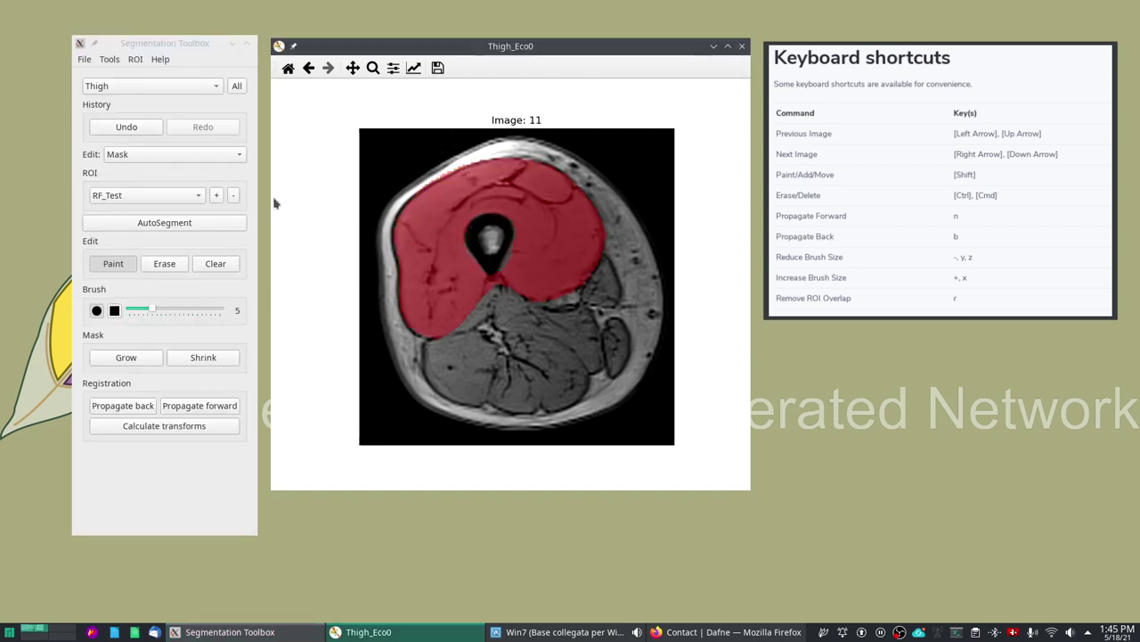
pyautogui.click(198, 158)
pyautogui.click(174, 171)
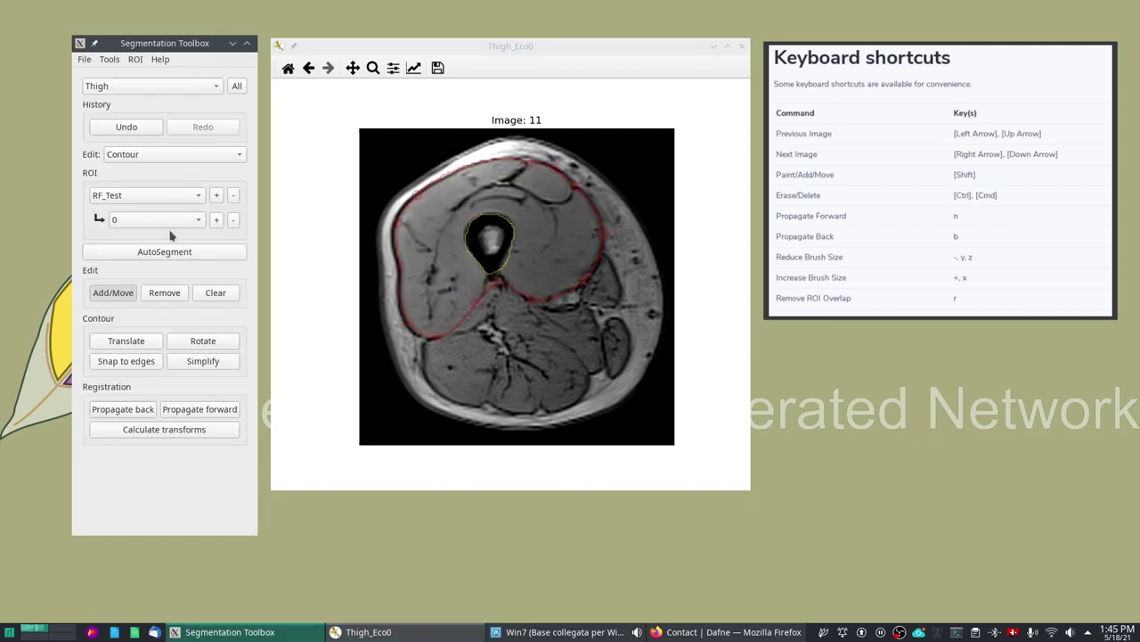
pyautogui.click(184, 156)
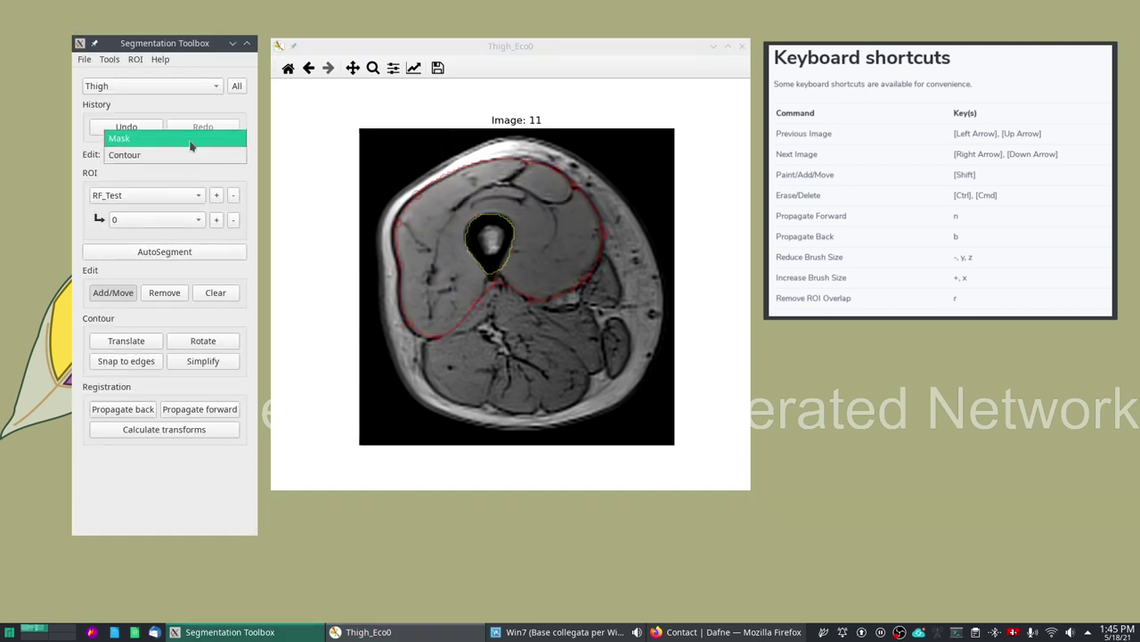
pyautogui.click(169, 137)
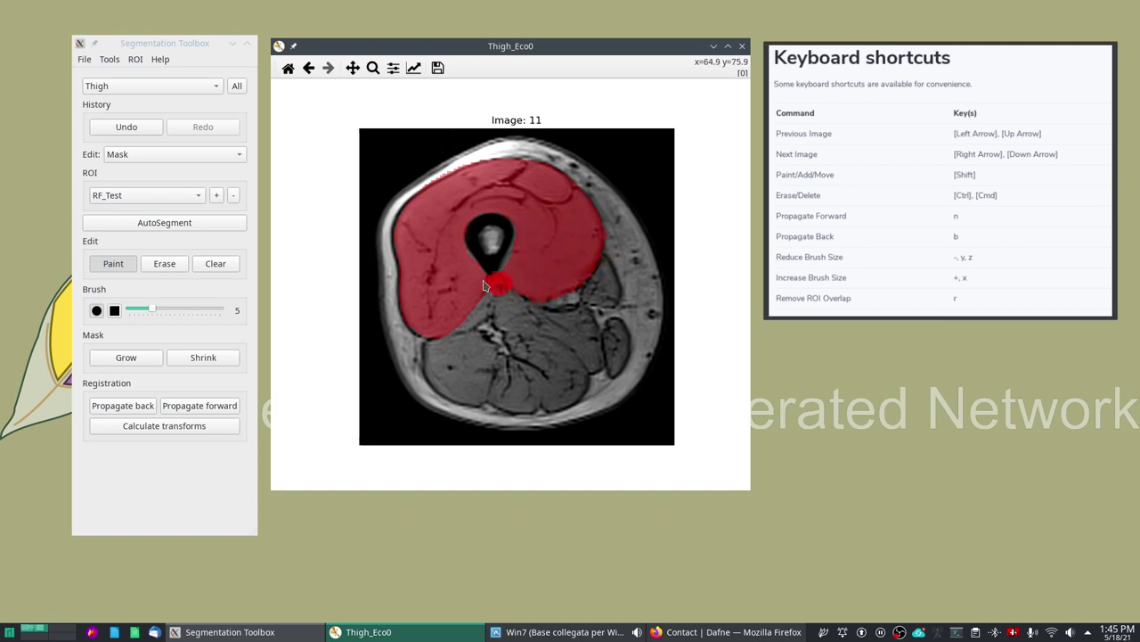
# Switch to erasing the mask and try different brush shapes and sizes, ending at size 7
pyautogui.click(185, 267)
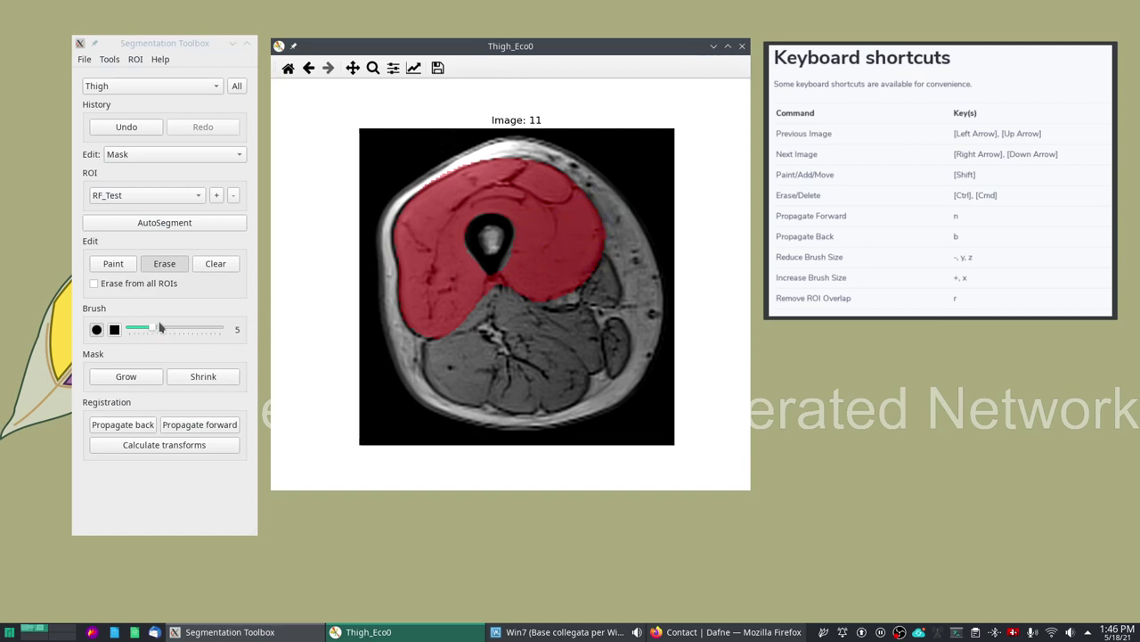
pyautogui.moveTo(156, 329)
pyautogui.mouseDown()
pyautogui.moveTo(134, 330)
pyautogui.moveTo(158, 329)
pyautogui.mouseUp()
pyautogui.click(114, 330)
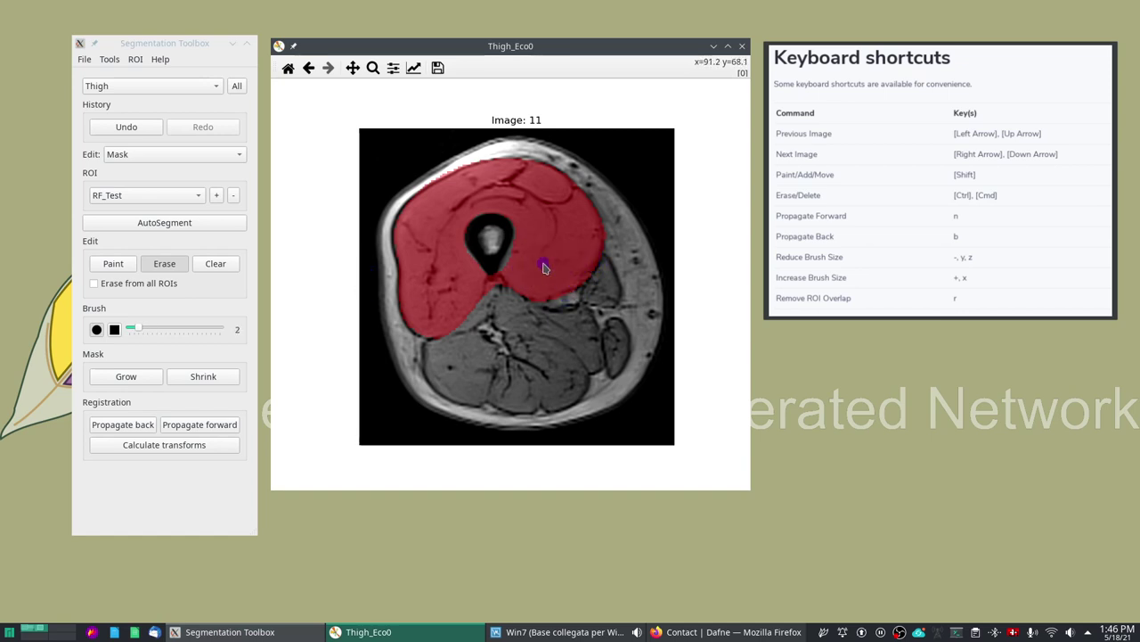
pyautogui.press('-')
pyautogui.press('+')
pyautogui.press('+')
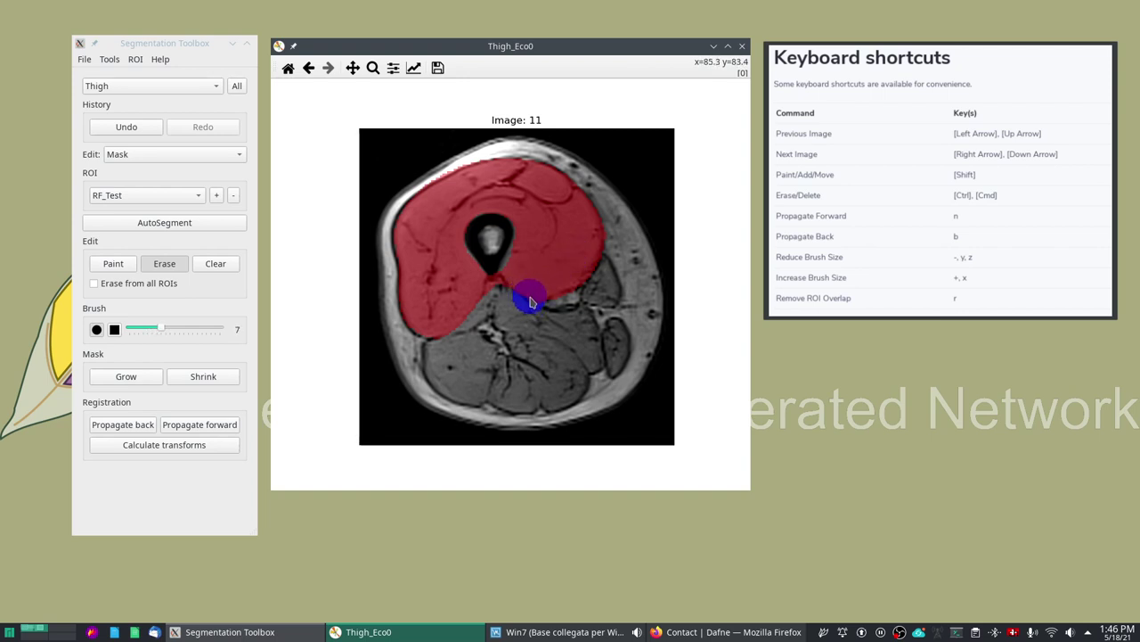
# Erase the large muscle on the right of the femur from the RF_Test mask, and reduce the brush size to 3
pyautogui.press('-')
pyautogui.press('+')
pyautogui.press('+')
pyautogui.press('+')
pyautogui.moveTo(530, 300)
pyautogui.mouseDown()
pyautogui.moveTo(584, 277)
pyautogui.moveTo(594, 223)
pyautogui.moveTo(583, 216)
pyautogui.moveTo(544, 289)
pyautogui.mouseUp()
pyautogui.press('-')
pyautogui.press('-')
pyautogui.press('-')
pyautogui.press('-')
pyautogui.press('-')
pyautogui.press('-')
pyautogui.press('-')
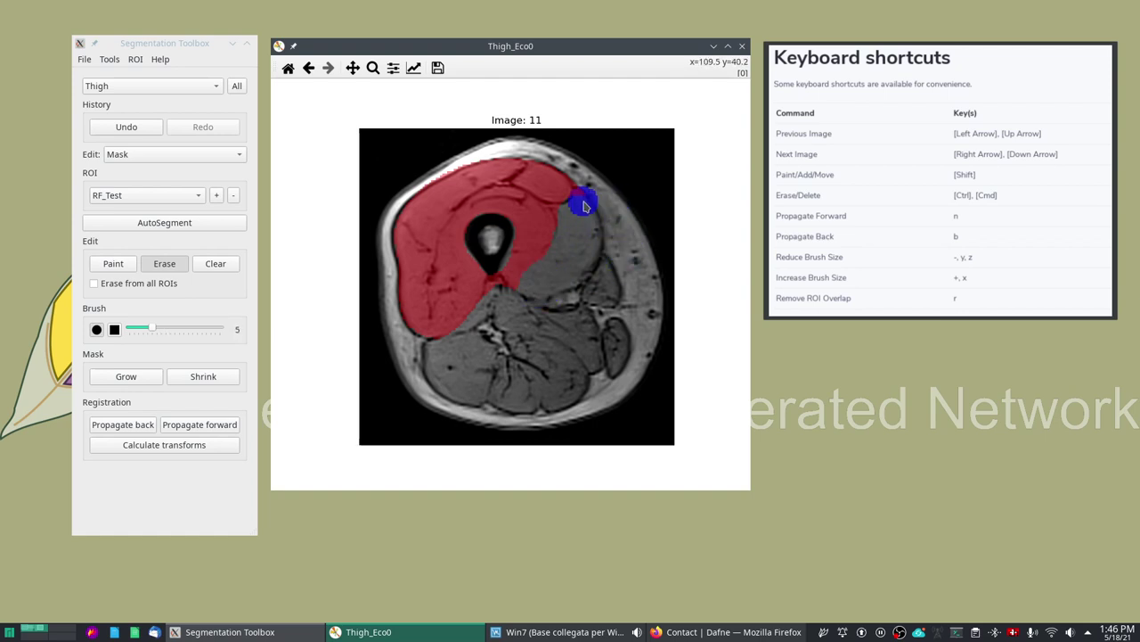
pyautogui.press('+')
# Grow the RF_Test mask three times and shrink it three times
pyautogui.click(156, 379)
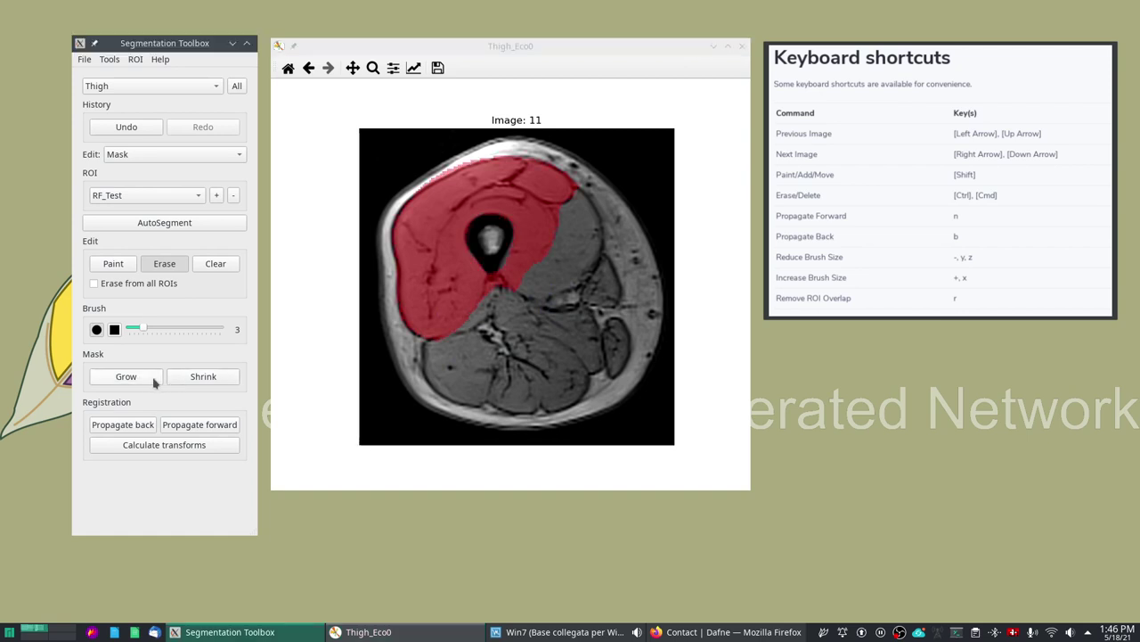
pyautogui.click(156, 379)
pyautogui.click(154, 379)
pyautogui.click(186, 379)
pyautogui.click(186, 379)
pyautogui.click(186, 380)
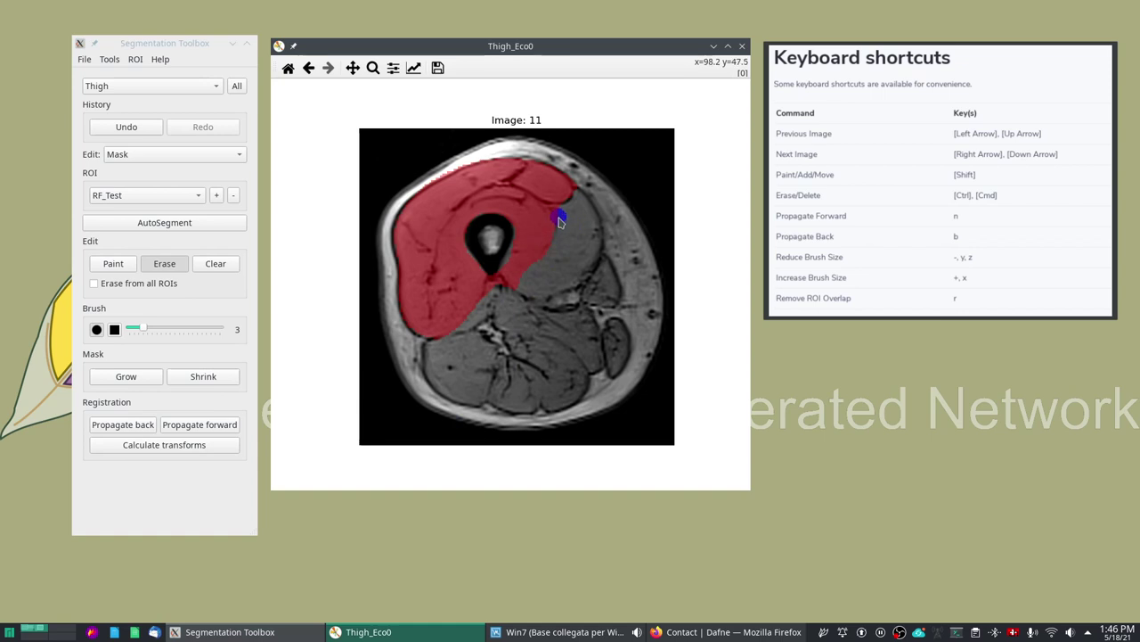
# Erase all of the RF_Test mask except the small oval muscle with a size 9 brush, and reduce the brush to 5
pyautogui.press('x')
pyautogui.press('x')
pyautogui.press('x')
pyautogui.press('x')
pyautogui.press('x')
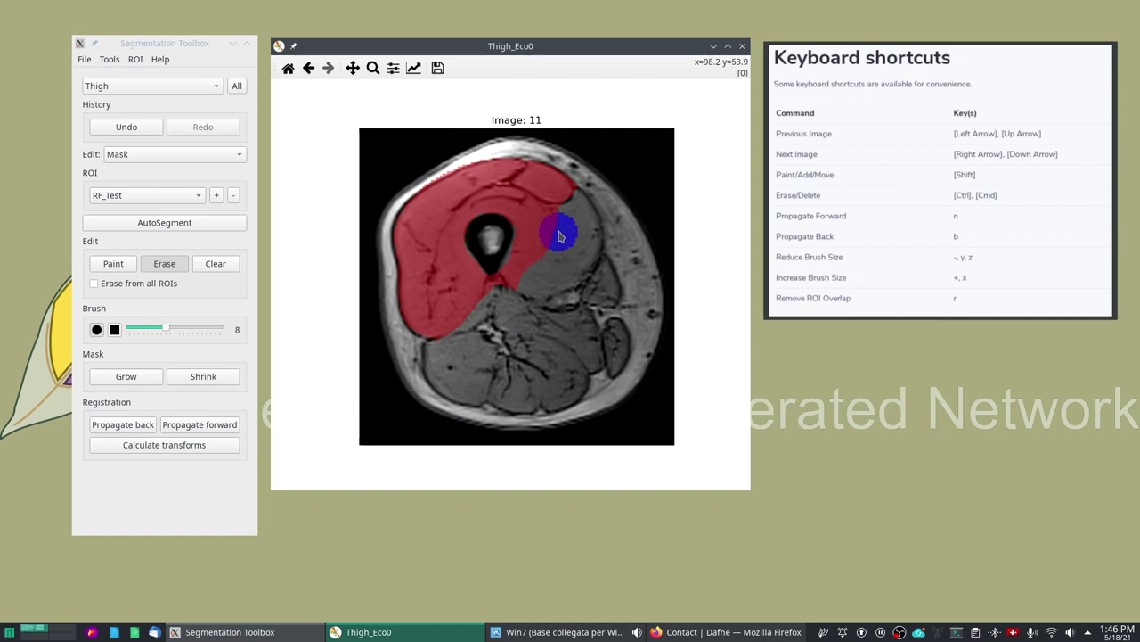
pyautogui.press('x')
pyautogui.moveTo(555, 225)
pyautogui.mouseDown()
pyautogui.moveTo(487, 217)
pyautogui.moveTo(488, 171)
pyautogui.moveTo(507, 153)
pyautogui.moveTo(440, 188)
pyautogui.moveTo(387, 259)
pyautogui.moveTo(436, 335)
pyautogui.moveTo(420, 259)
pyautogui.moveTo(466, 222)
pyautogui.moveTo(473, 300)
pyautogui.moveTo(499, 255)
pyautogui.moveTo(515, 268)
pyautogui.moveTo(547, 259)
pyautogui.mouseUp()
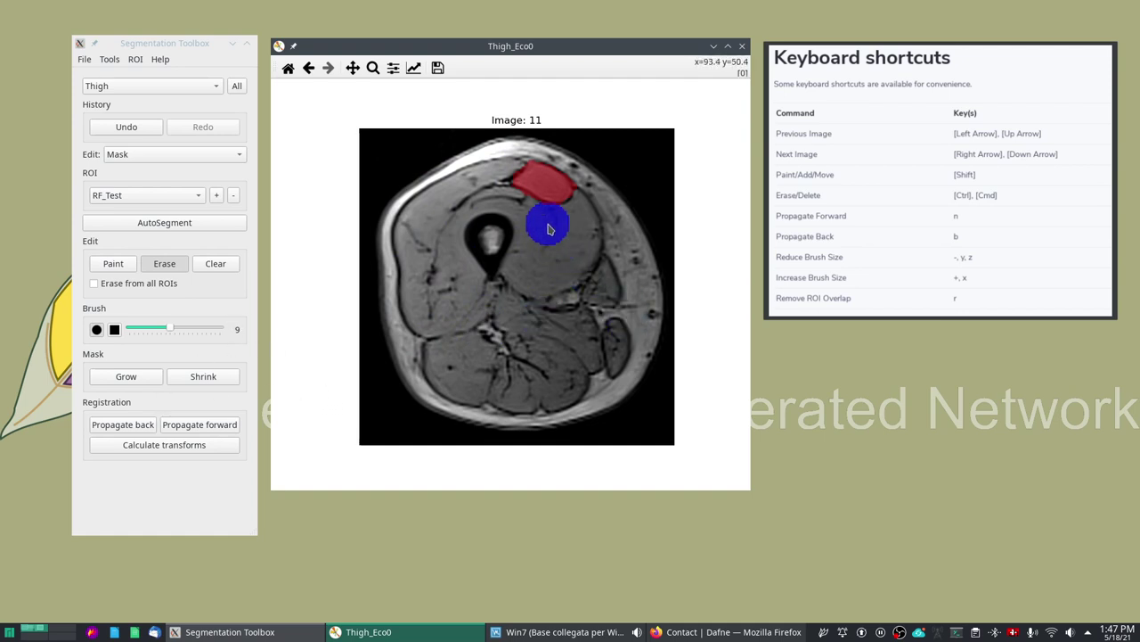
pyautogui.press('-')
pyautogui.press('-')
pyautogui.press('-')
pyautogui.press('-')
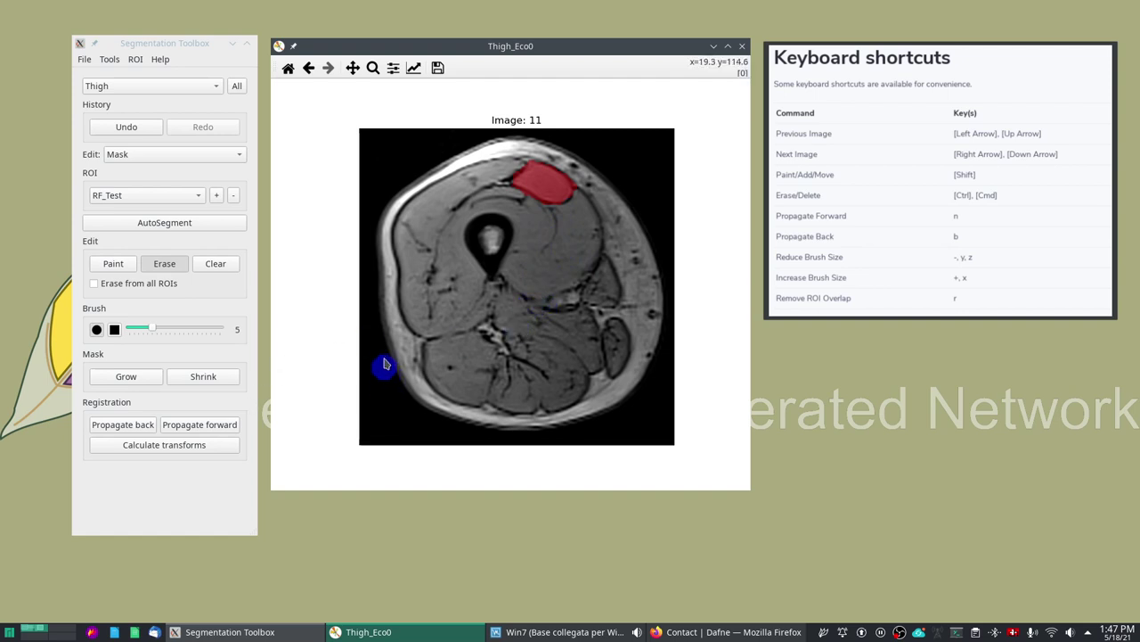
# Propagate the RF_Test mask forward slice by slice from image 11 to image 15
pyautogui.click(200, 426)
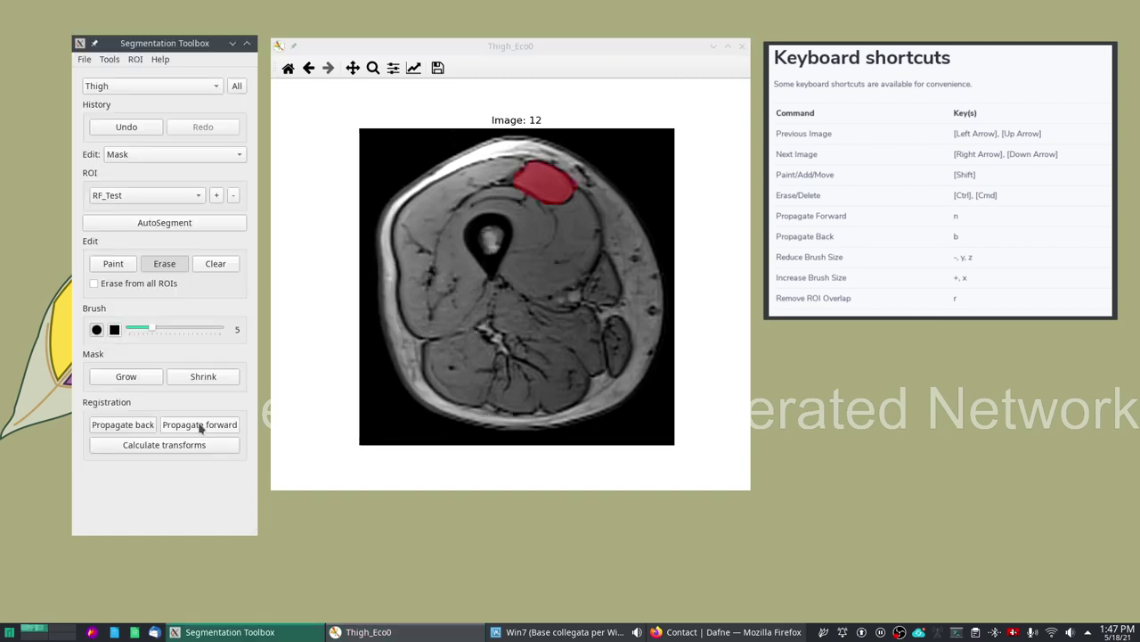
pyautogui.click(199, 426)
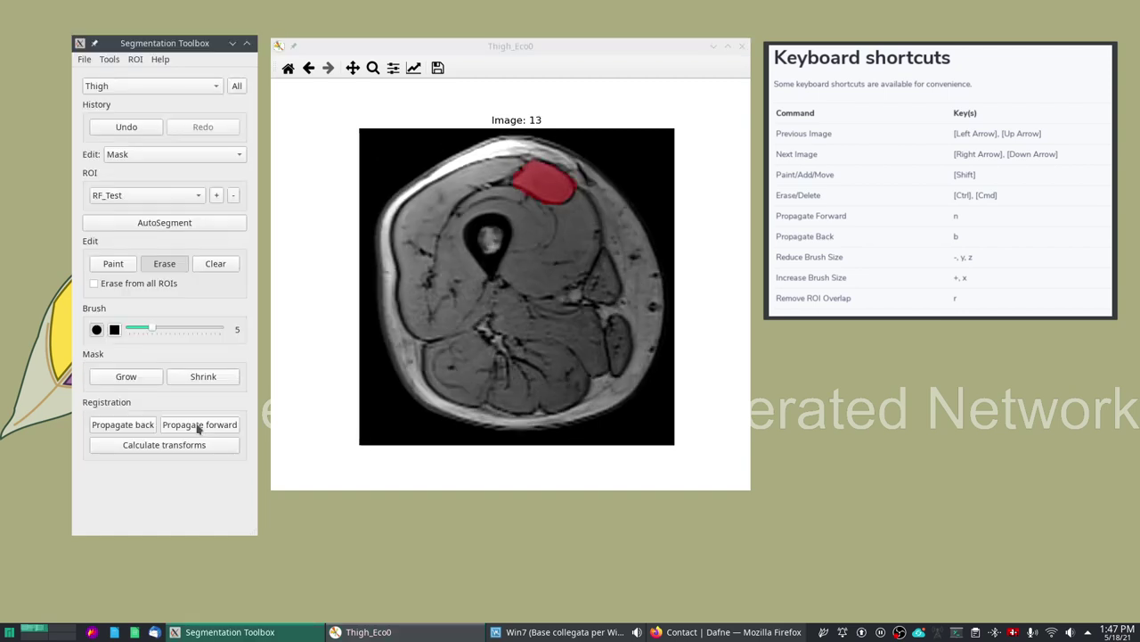
pyautogui.click(198, 426)
pyautogui.click(199, 426)
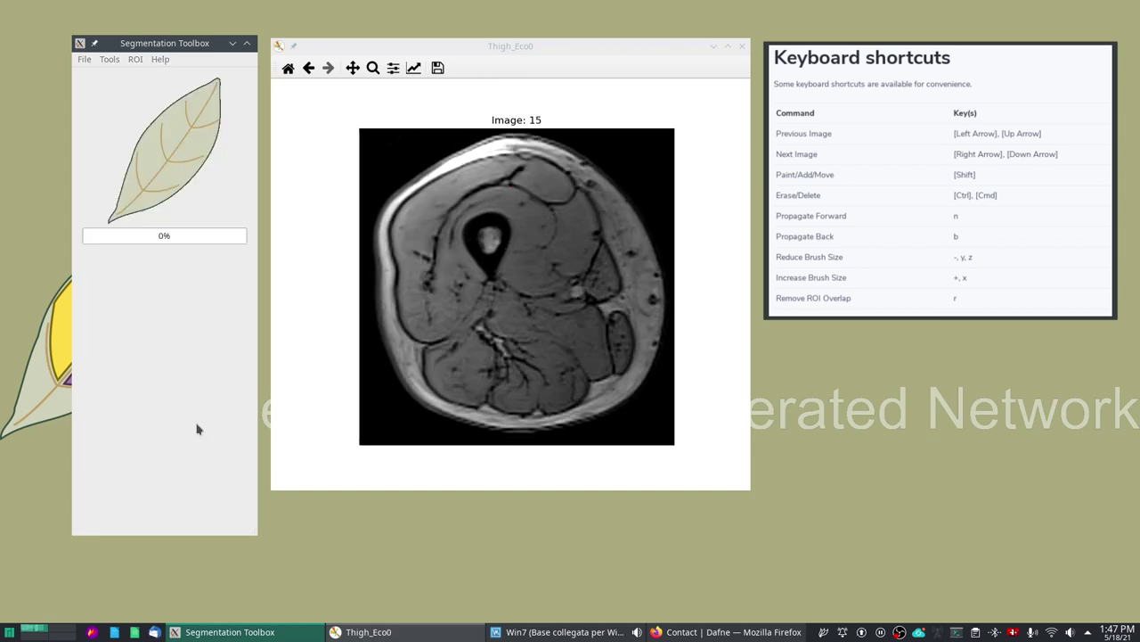
# Browse back through the propagated slices to image 11 and compare the RF_Test mask on the neighbouring images
pyautogui.click(578, 268)
pyautogui.press('Left')
pyautogui.press('Left')
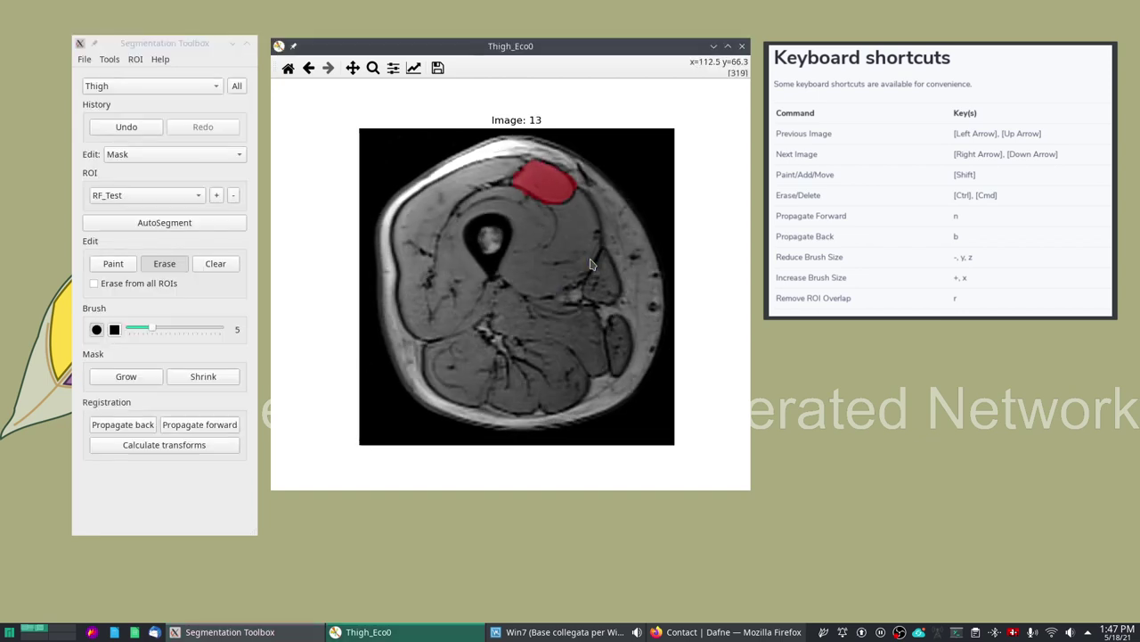
pyautogui.press('Left')
pyautogui.press('Left')
pyautogui.press('Right')
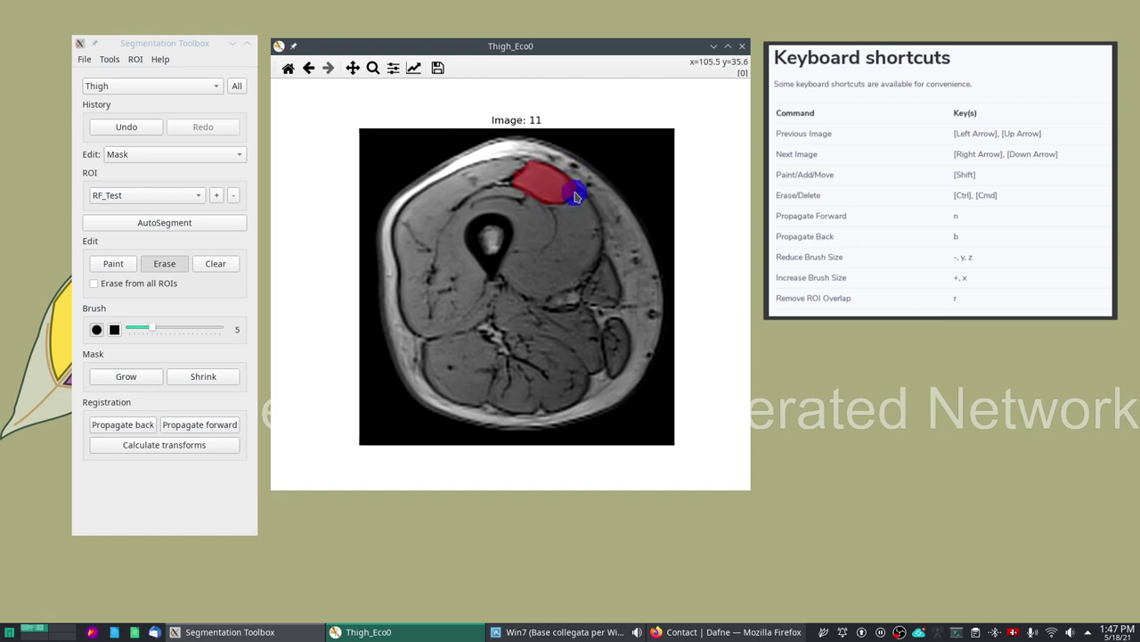
pyautogui.press('Right')
pyautogui.press('Left')
pyautogui.press('Right')
pyautogui.press('Left')
pyautogui.press('Left')
pyautogui.press('Right')
pyautogui.press('Right')
pyautogui.press('Left')
# Open the Dicom transform calculator and move its window slightly lower on the screen
pyautogui.click(107, 59)
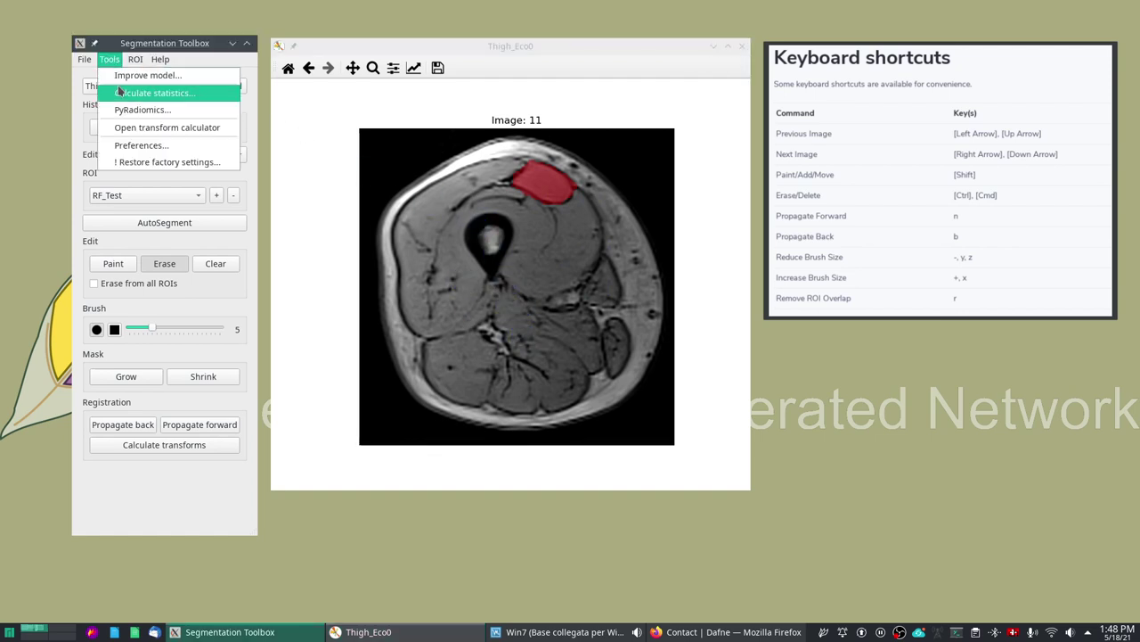
pyautogui.click(131, 129)
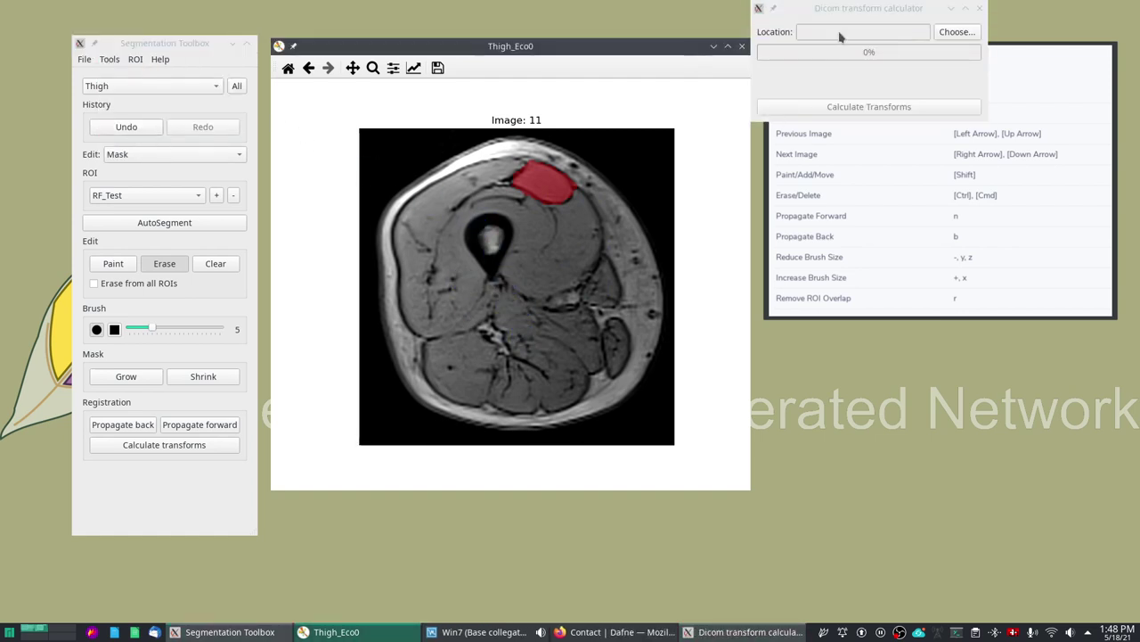
pyautogui.moveTo(856, 14); pyautogui.dragTo(859, 55)
pyautogui.click(371, 392)
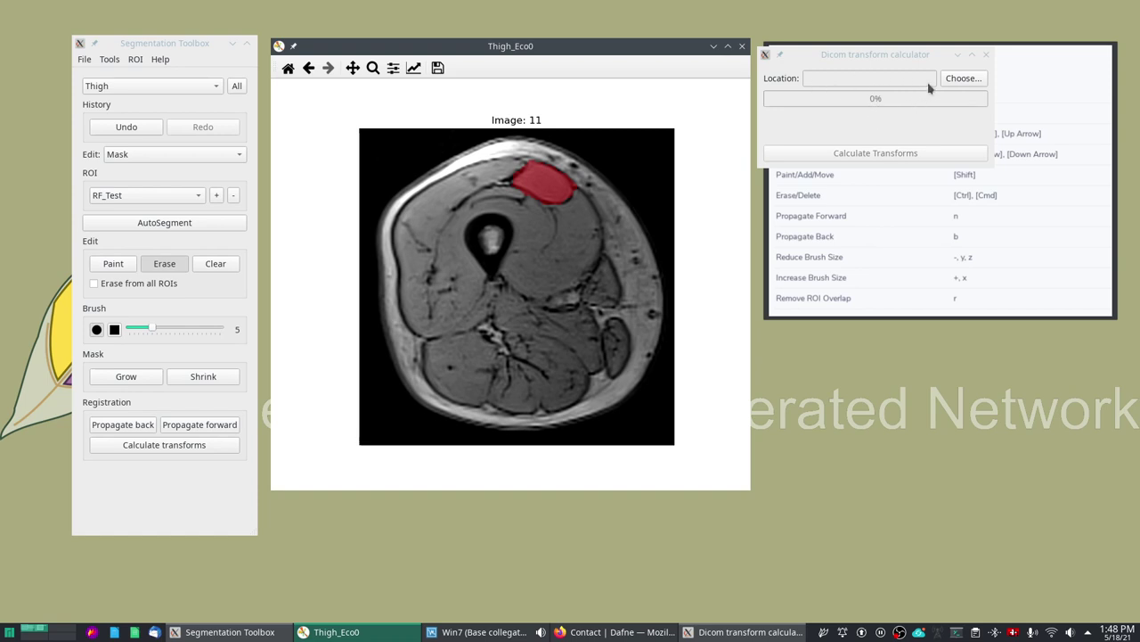
# Close the transform calculator, and open the dataset import dialog and cancel it without loading a file
pyautogui.click(986, 56)
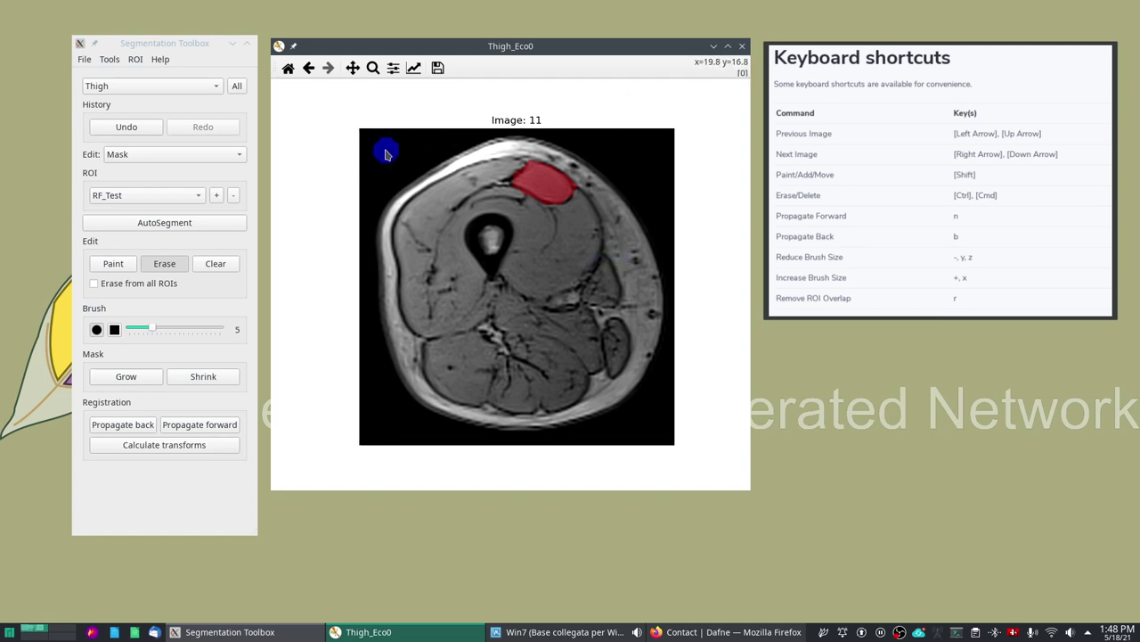
pyautogui.click(80, 59)
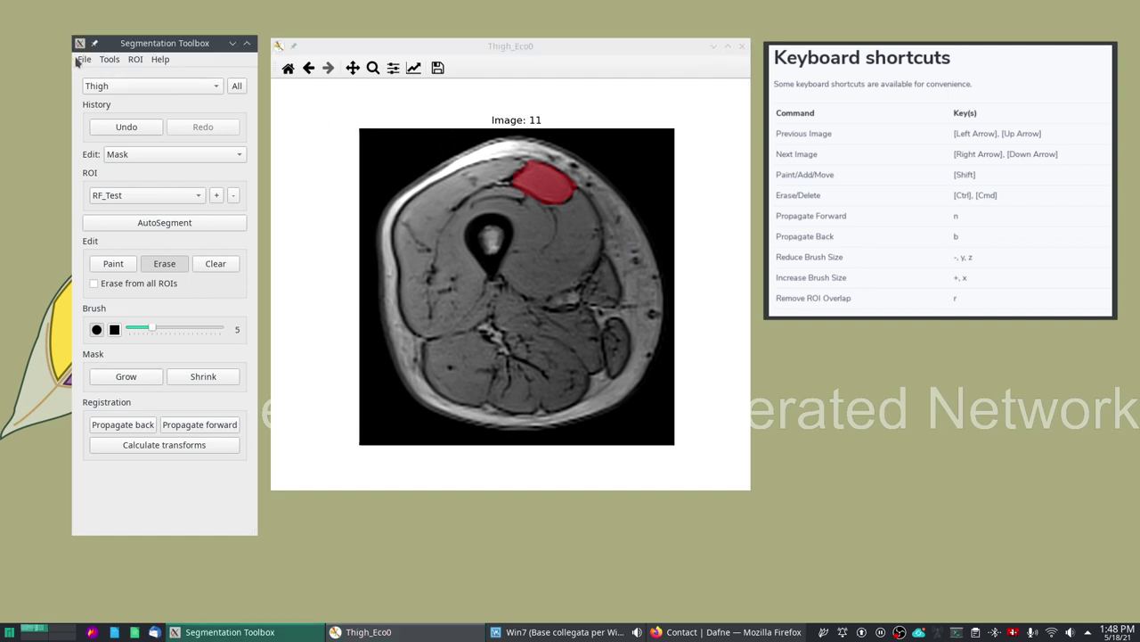
pyautogui.click(96, 76)
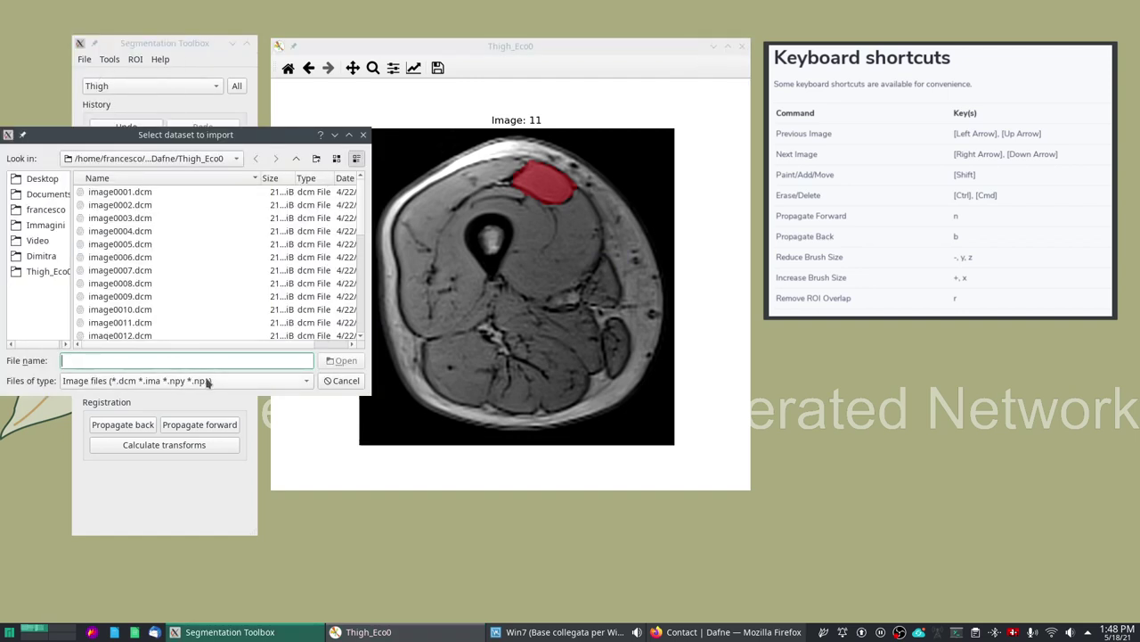
pyautogui.click(338, 383)
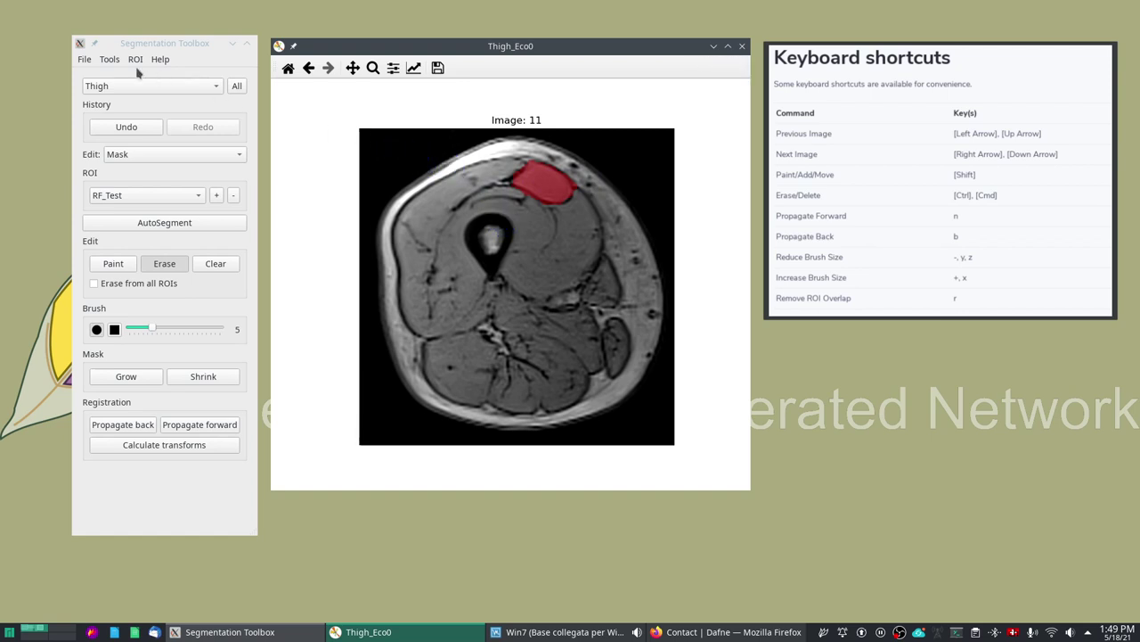
# Open the preferences and review the personal server access key and the left/right separation option for autosegmentation
pyautogui.click(109, 58)
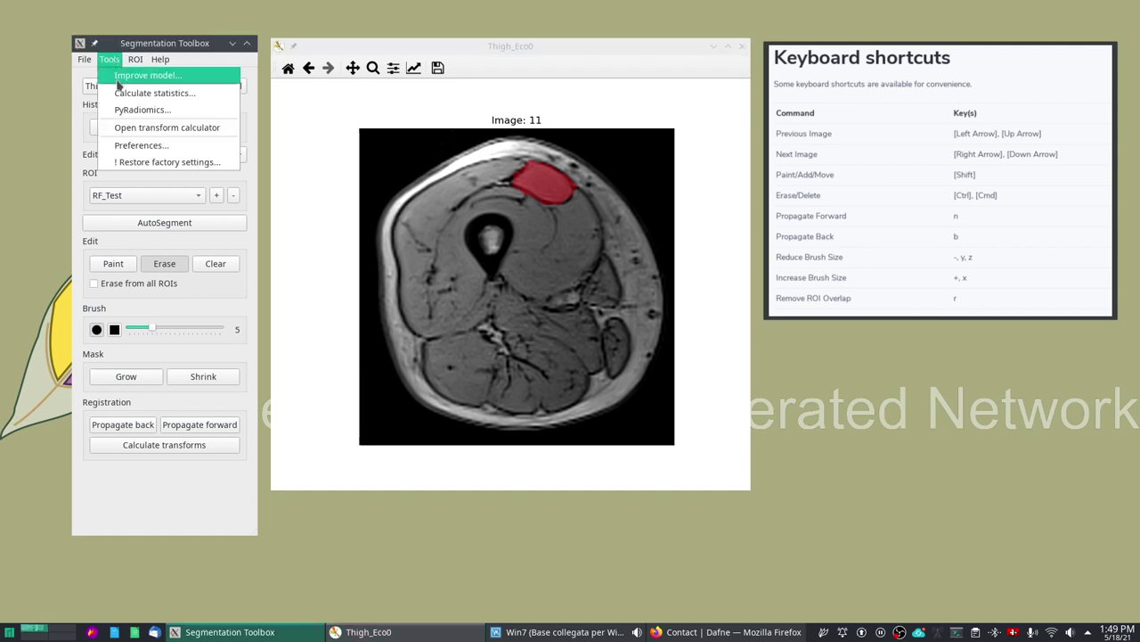
pyautogui.click(158, 148)
pyautogui.moveTo(218, 101); pyautogui.dragTo(394, 100)
pyautogui.click(378, 171)
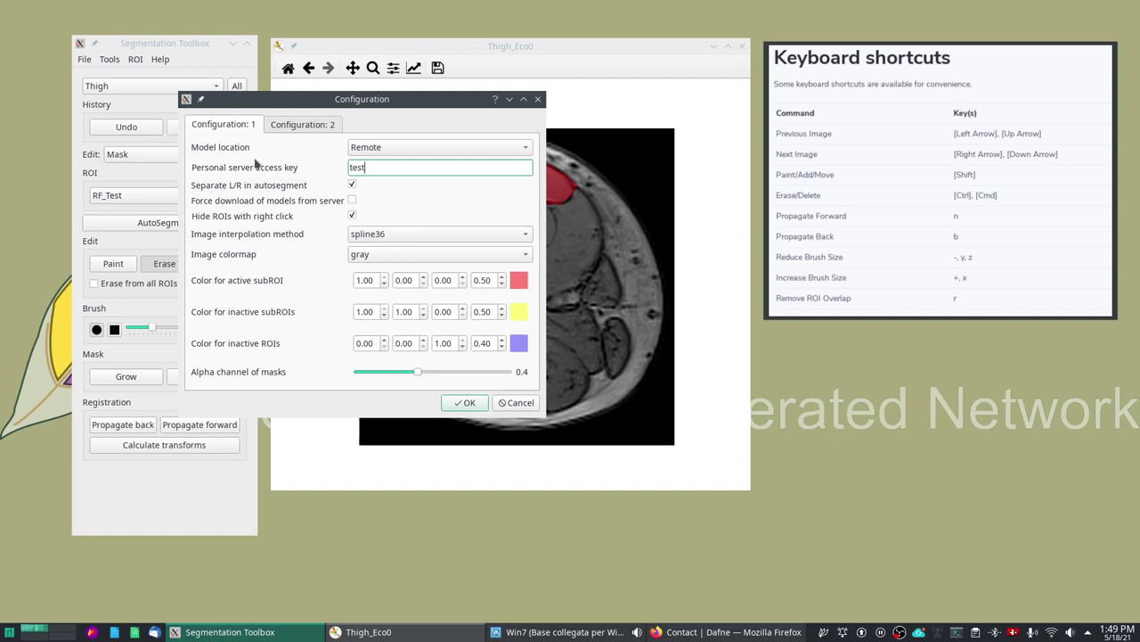
pyautogui.doubleClick(376, 171)
pyautogui.click(378, 172)
pyautogui.click(352, 185)
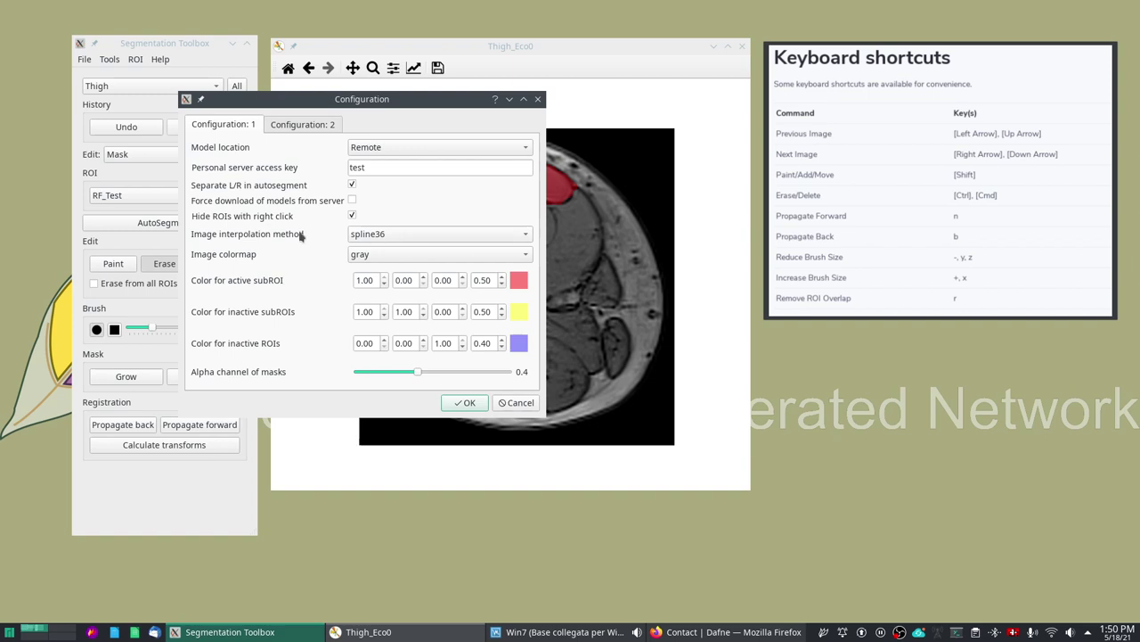
# Set the image interpolation method to nearest and apply the preferences
pyautogui.click(383, 234)
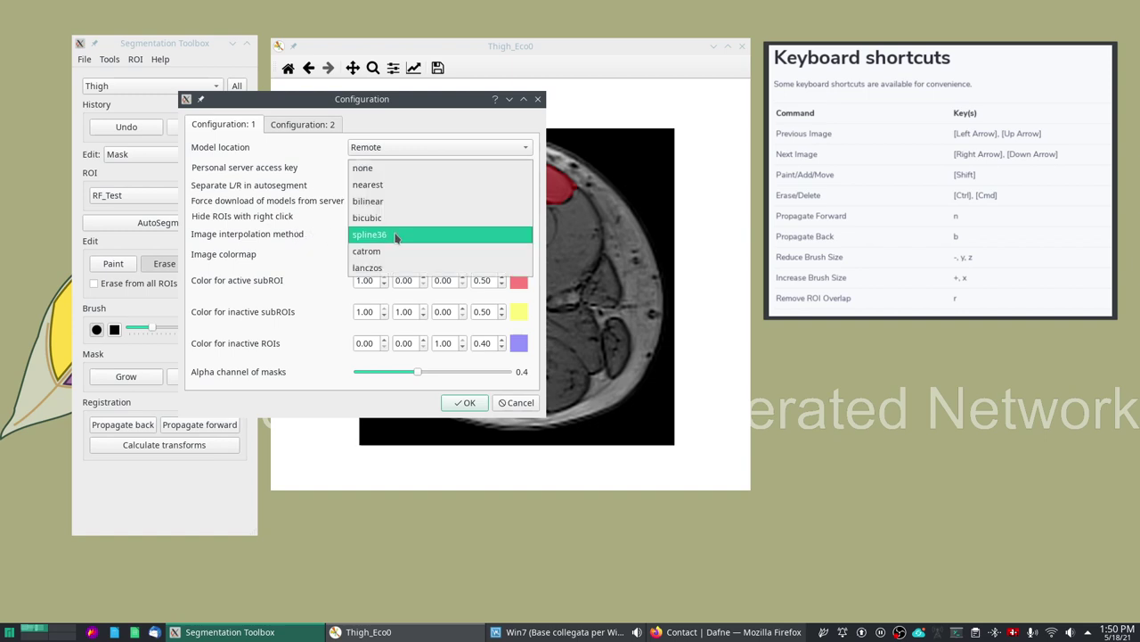
pyautogui.click(381, 189)
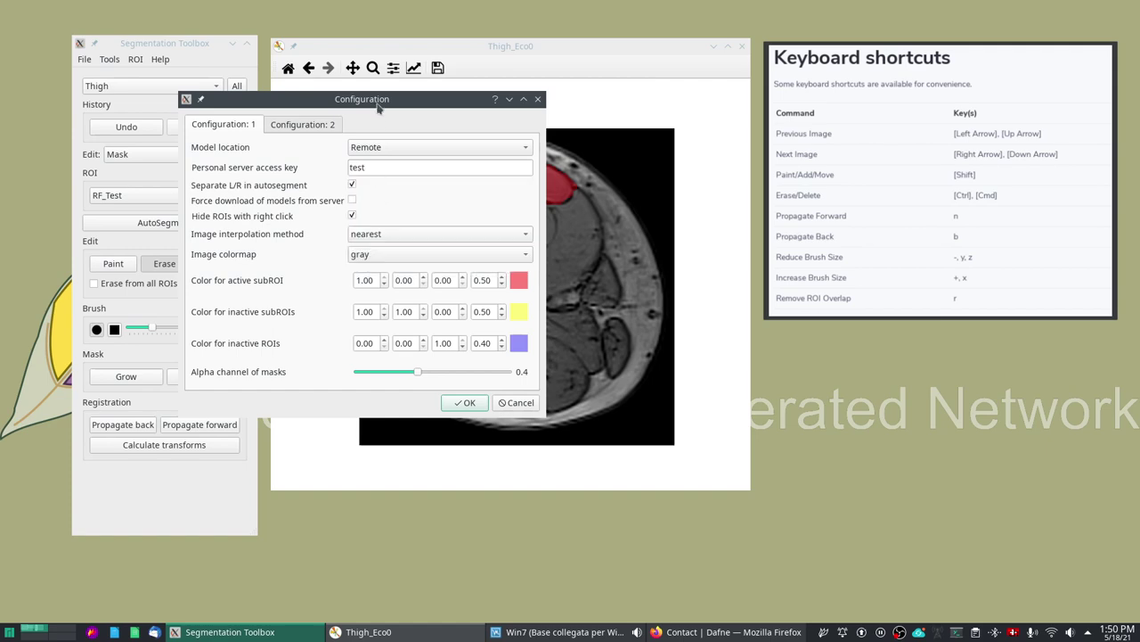
pyautogui.moveTo(377, 102); pyautogui.dragTo(744, 122)
pyautogui.click(831, 425)
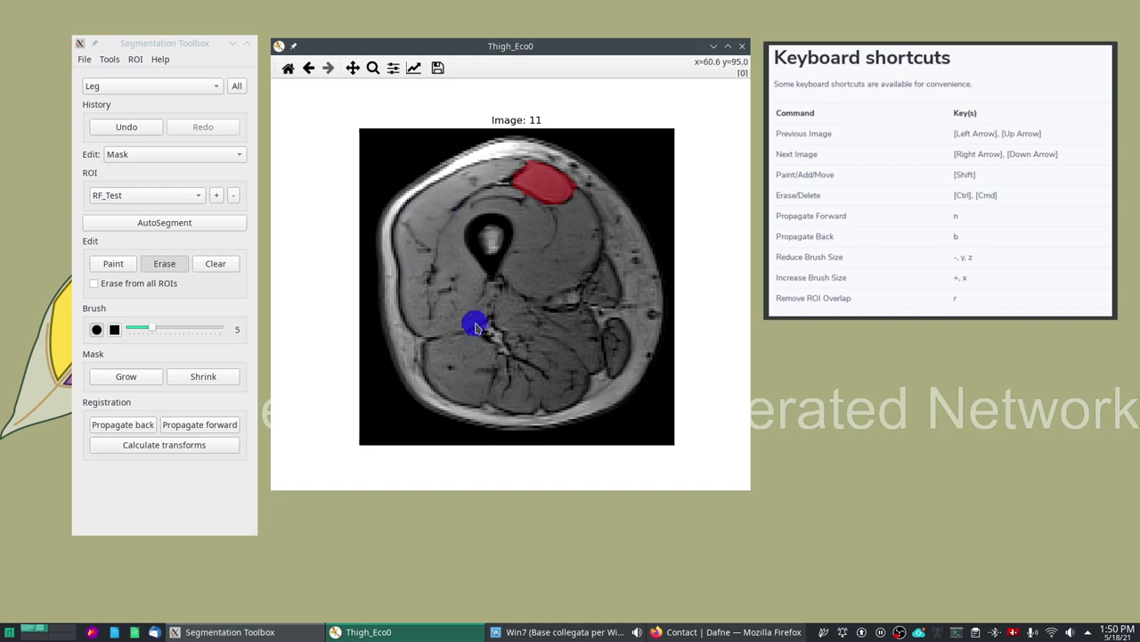
# Set the image interpolation method back to spline36 and the image colormap to viridis, and apply the preferences
pyautogui.click(132, 60)
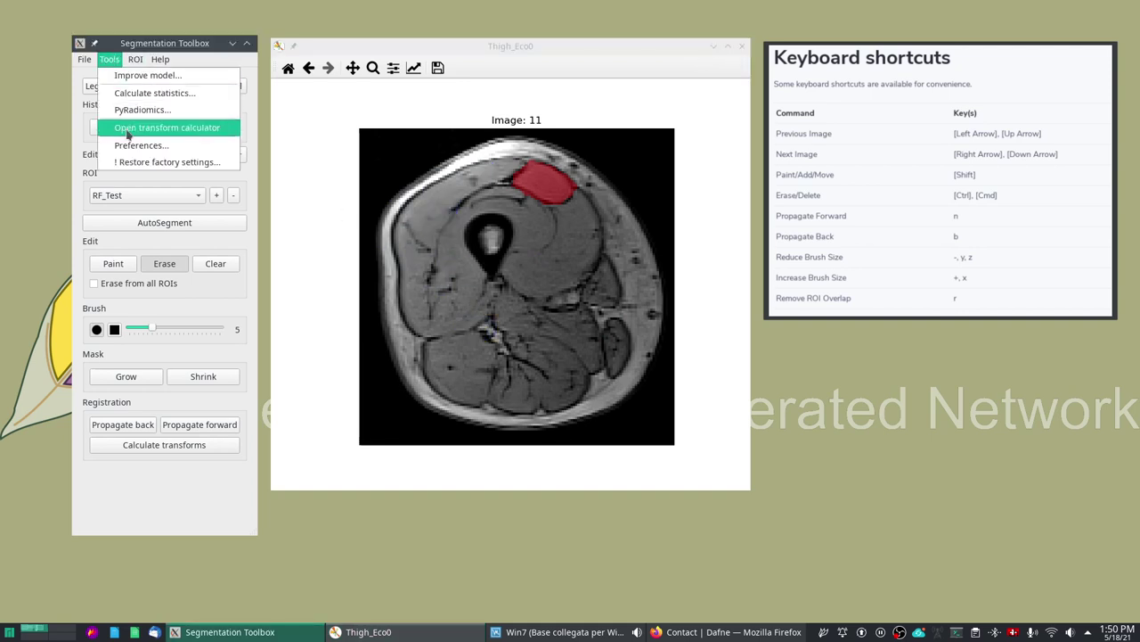
pyautogui.click(134, 140)
pyautogui.click(247, 244)
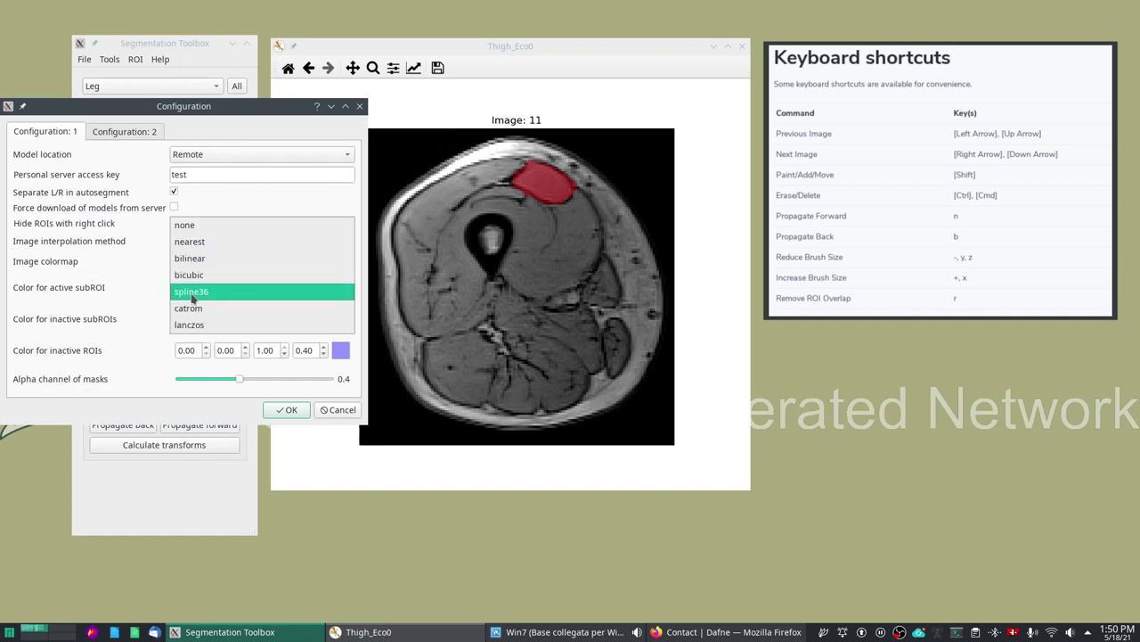
pyautogui.click(191, 300)
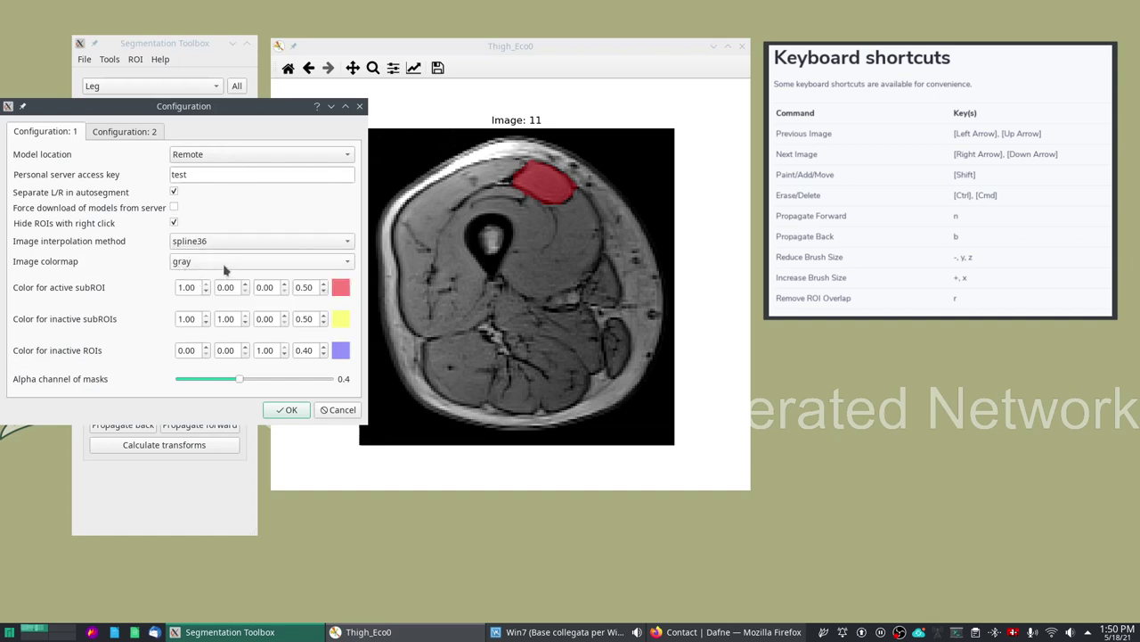
pyautogui.click(225, 266)
pyautogui.click(207, 280)
pyautogui.click(292, 411)
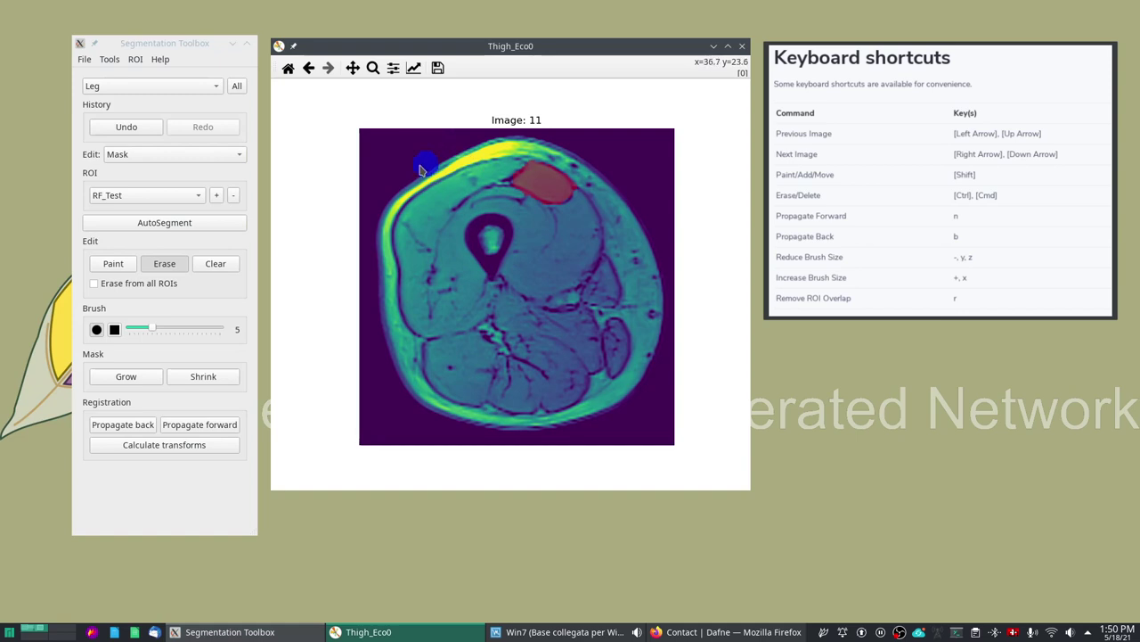
# Reopen the preferences and set the image colormap back to gray
pyautogui.click(110, 59)
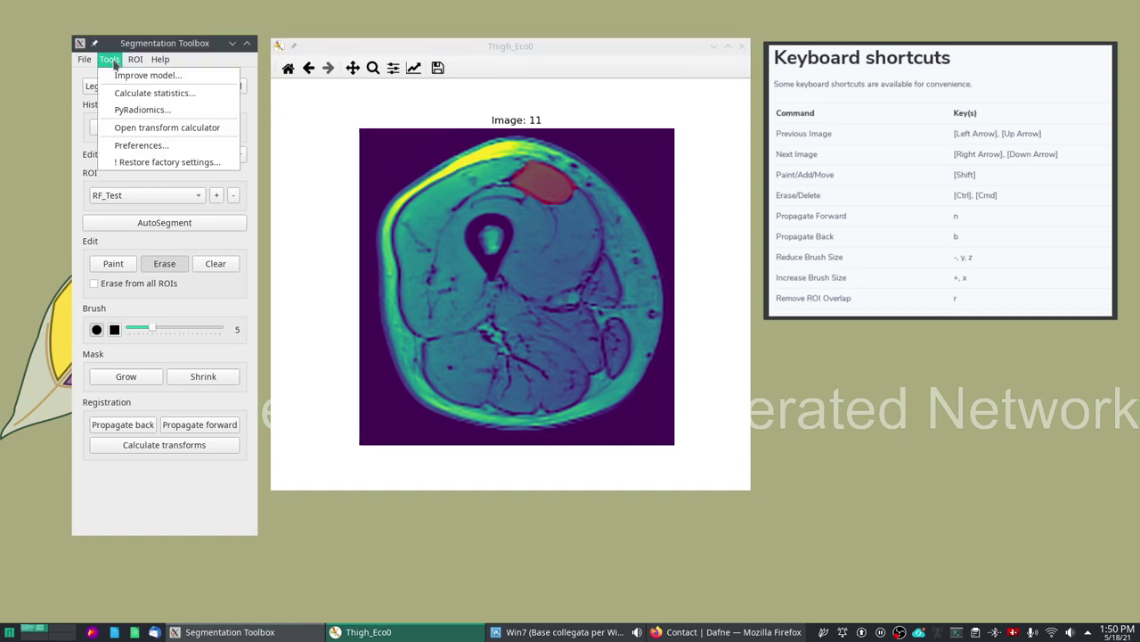
pyautogui.click(138, 145)
pyautogui.click(261, 261)
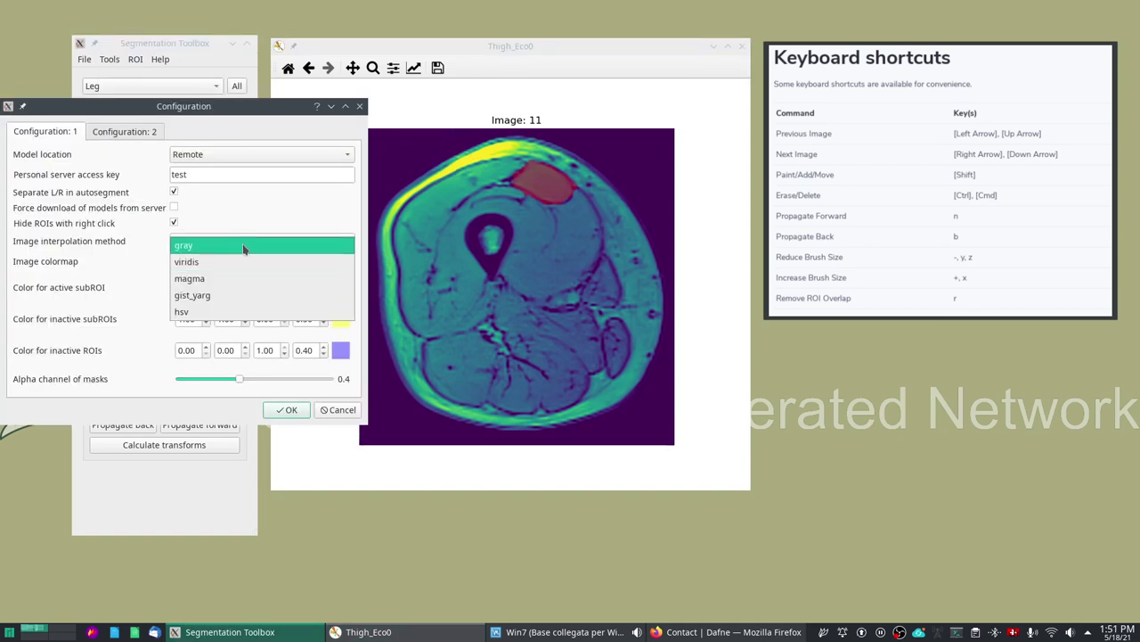
pyautogui.click(245, 246)
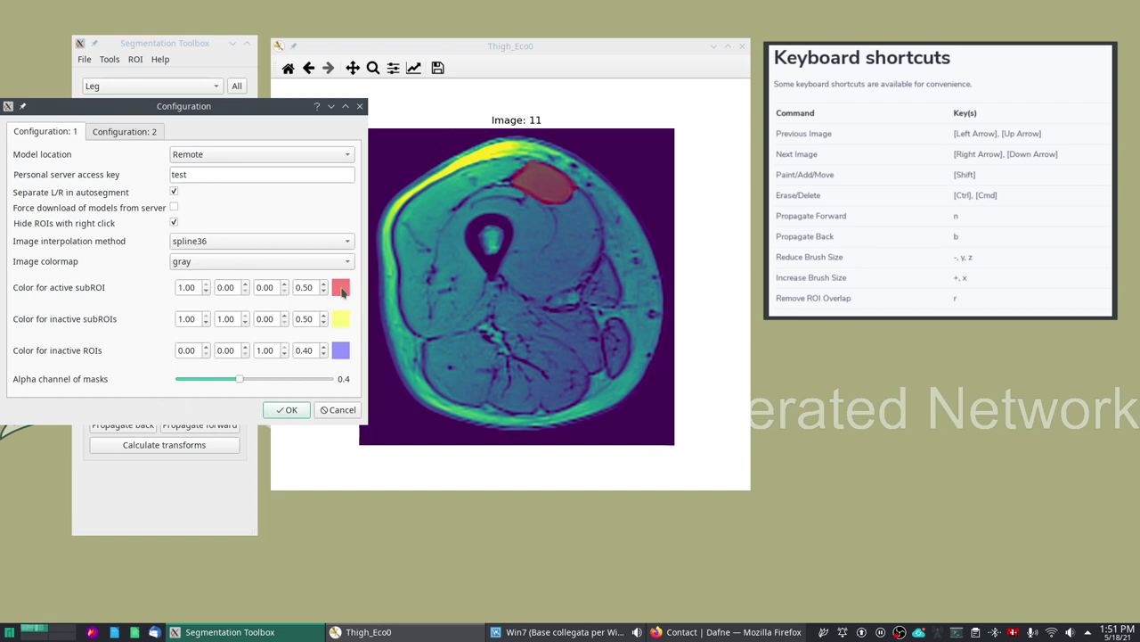
# Review the brush color and autosave settings and the server access key field, and apply the preferences
pyautogui.click(130, 134)
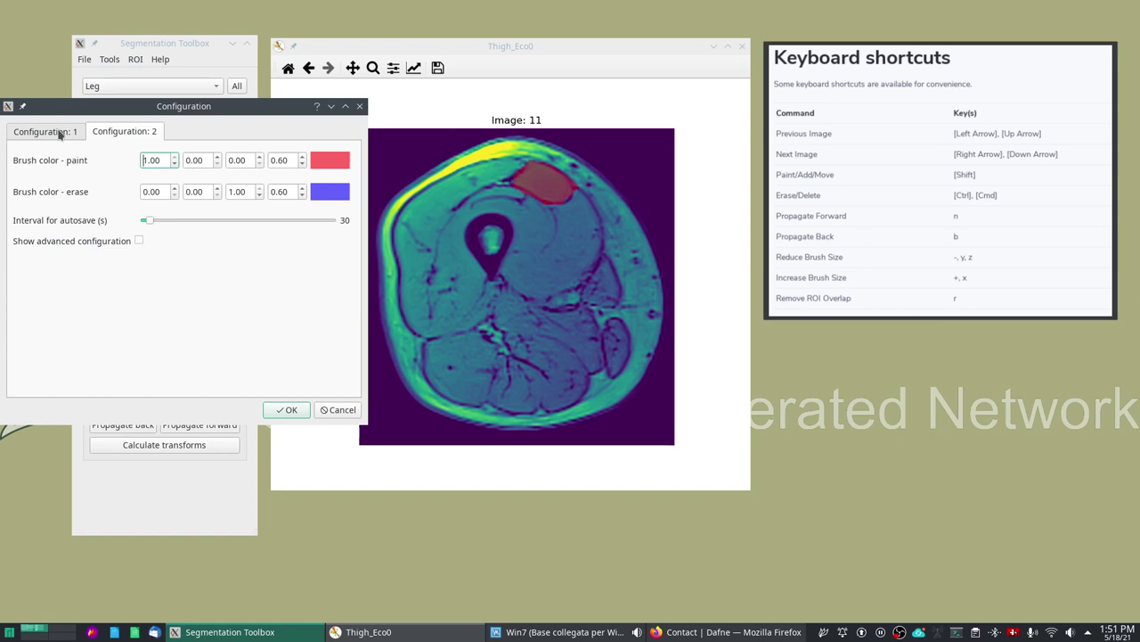
pyautogui.click(60, 134)
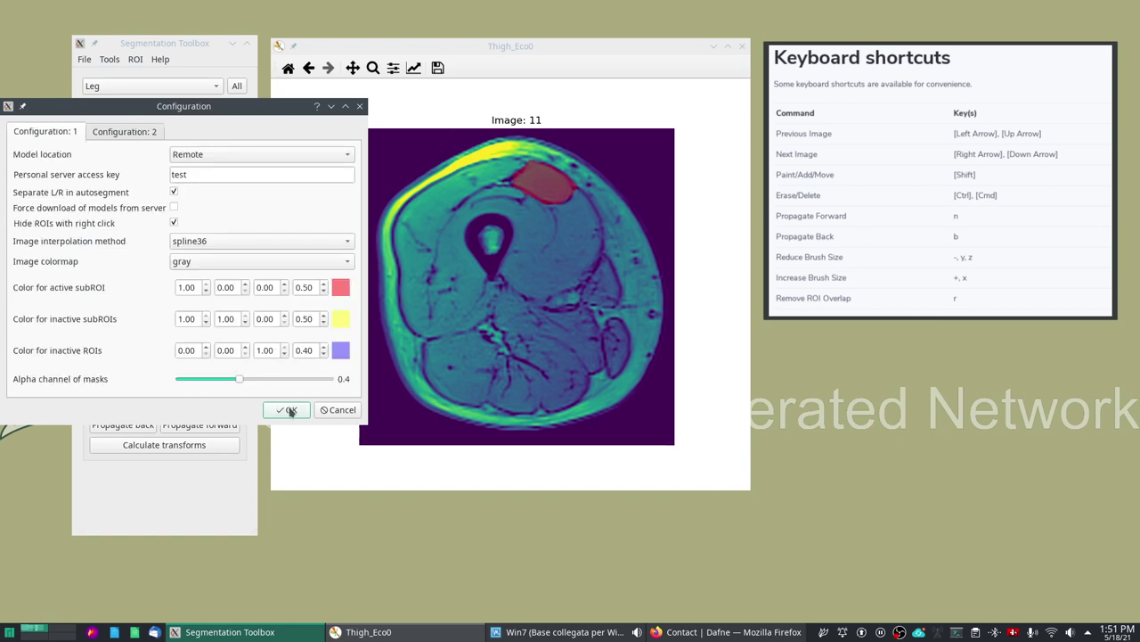
pyautogui.click(197, 182)
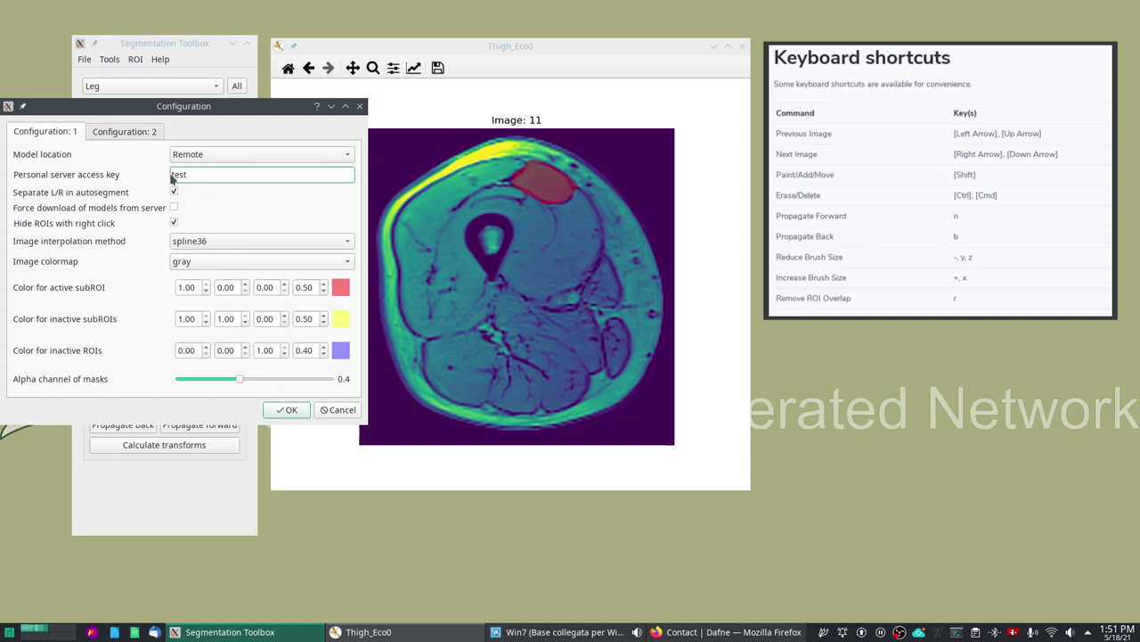
pyautogui.moveTo(190, 179); pyautogui.dragTo(171, 178)
pyautogui.click(189, 179)
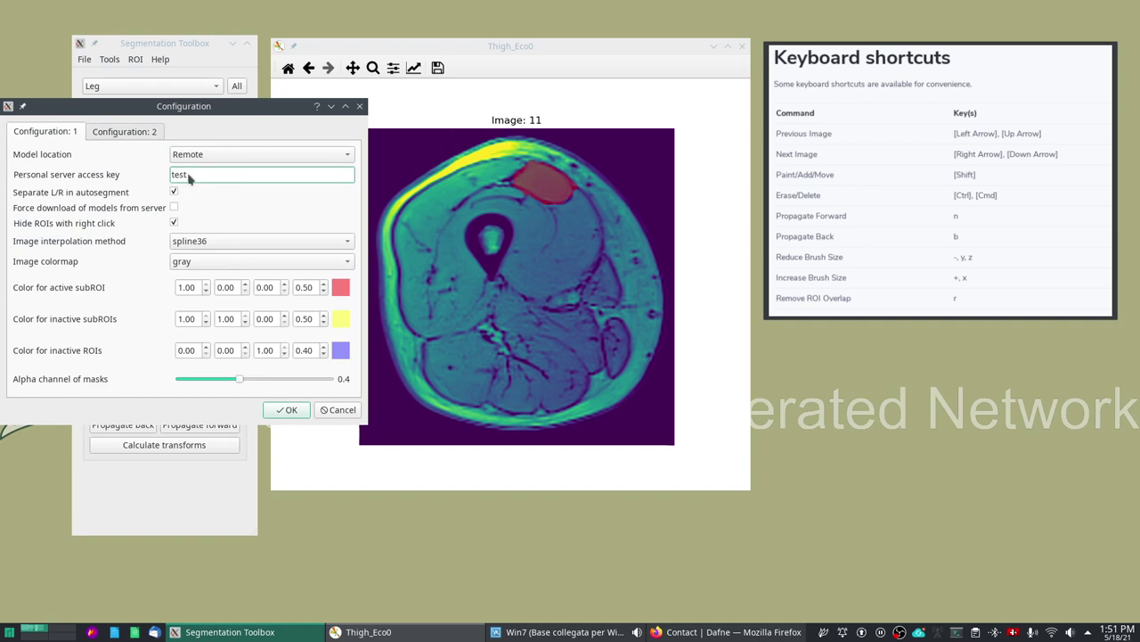
pyautogui.click(299, 415)
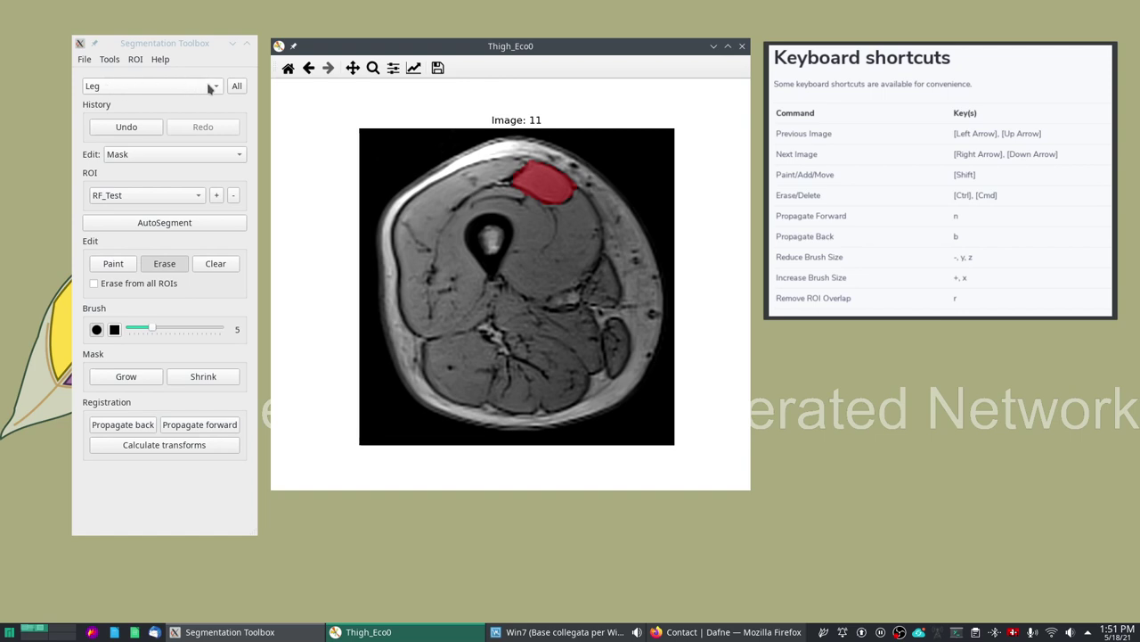
# Set the classification to Thigh and apply it to all slices of the dataset
pyautogui.click(109, 88)
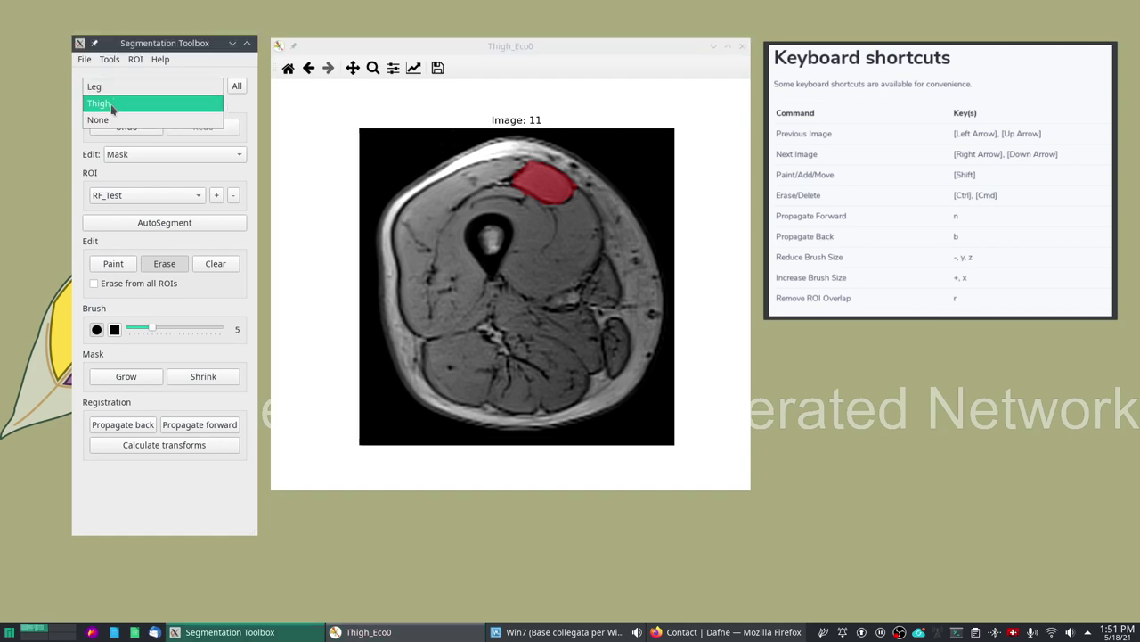
pyautogui.click(112, 107)
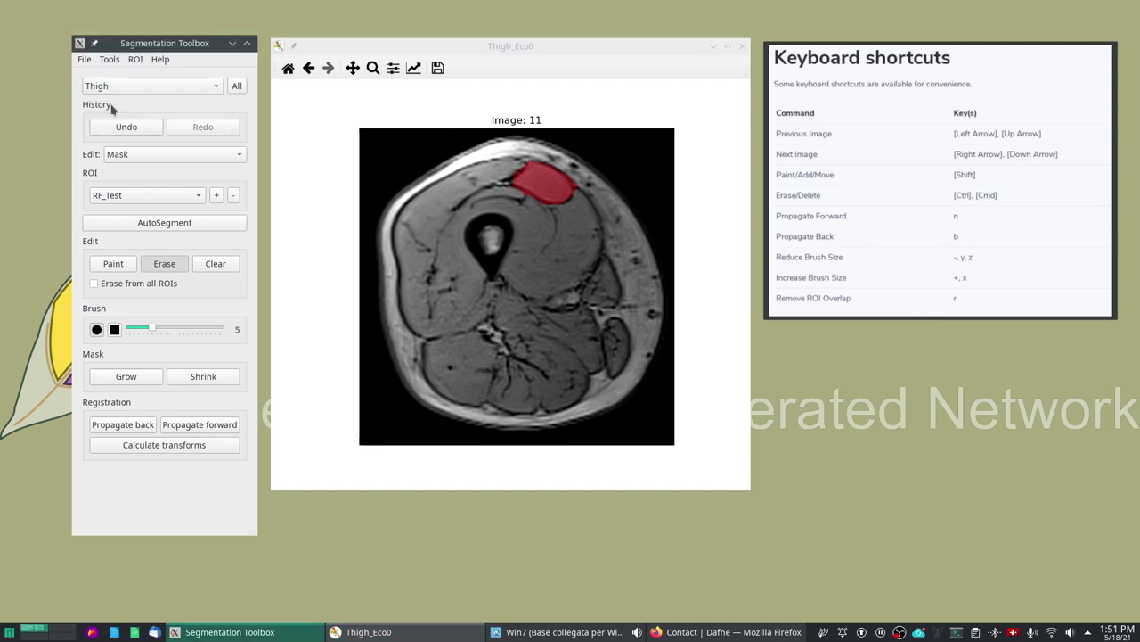
pyautogui.click(237, 87)
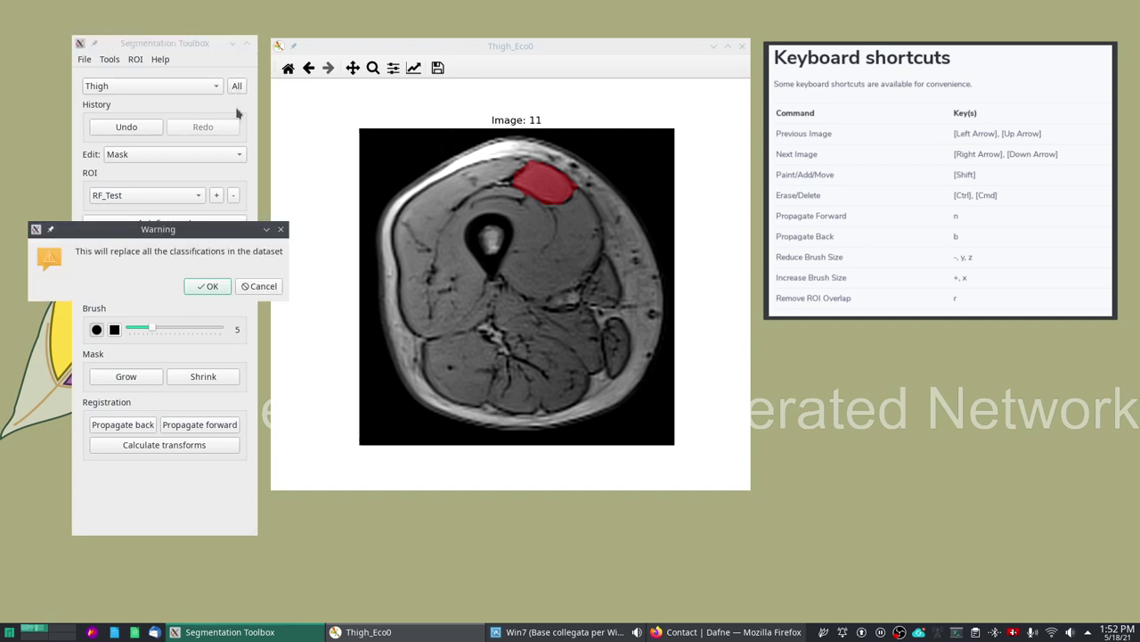
pyautogui.click(212, 286)
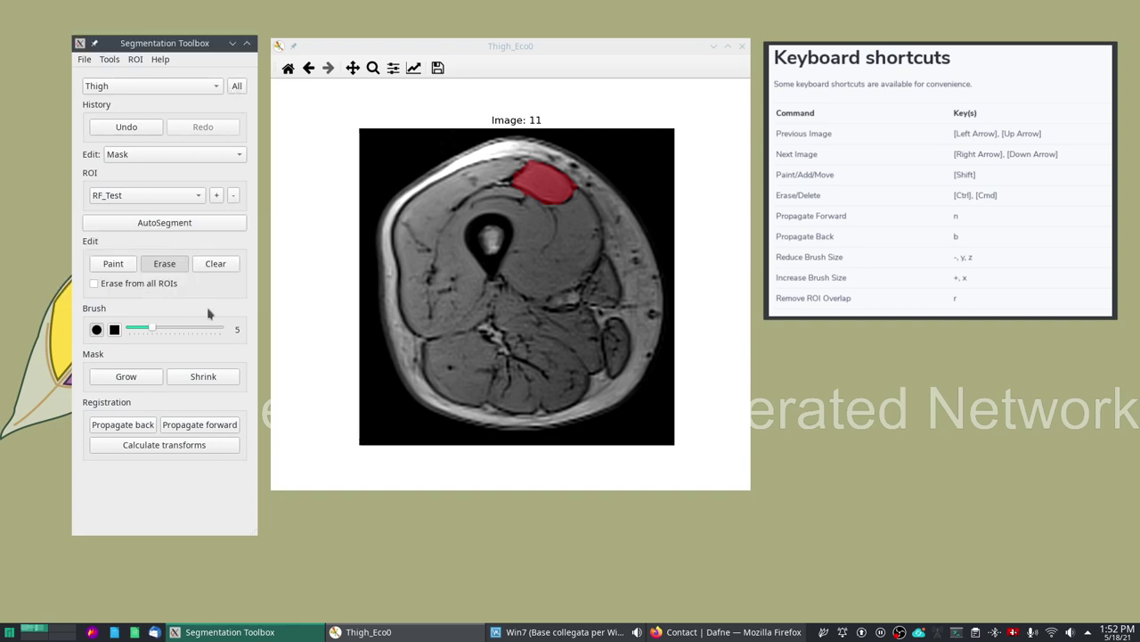
# Run AutoSegment on slices 11 to 12
pyautogui.click(176, 228)
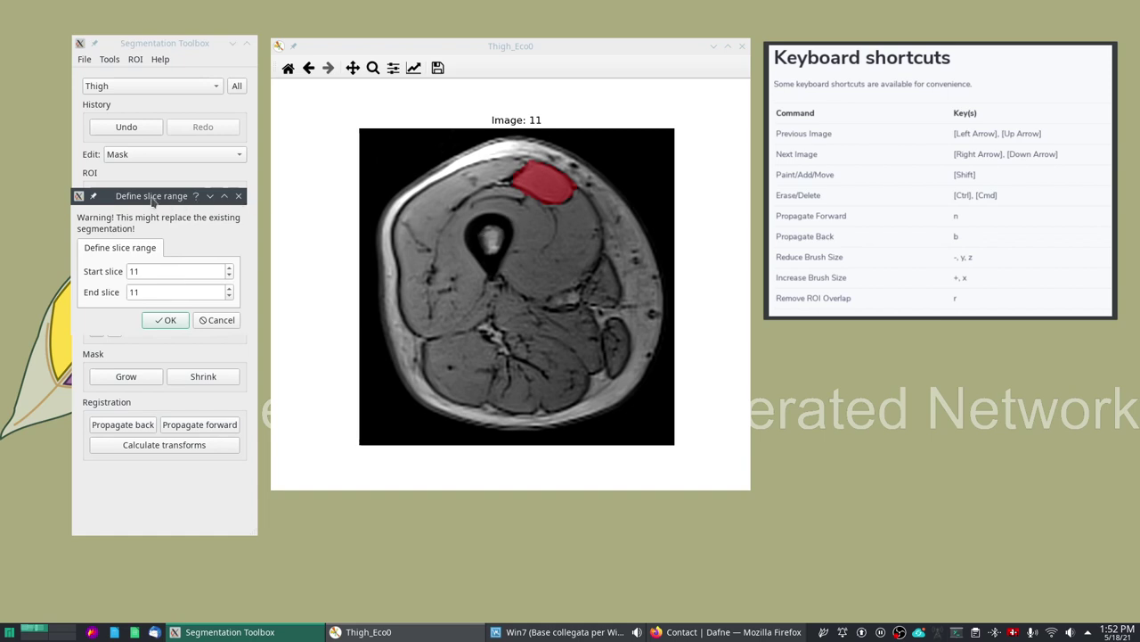
pyautogui.moveTo(153, 201); pyautogui.dragTo(165, 128)
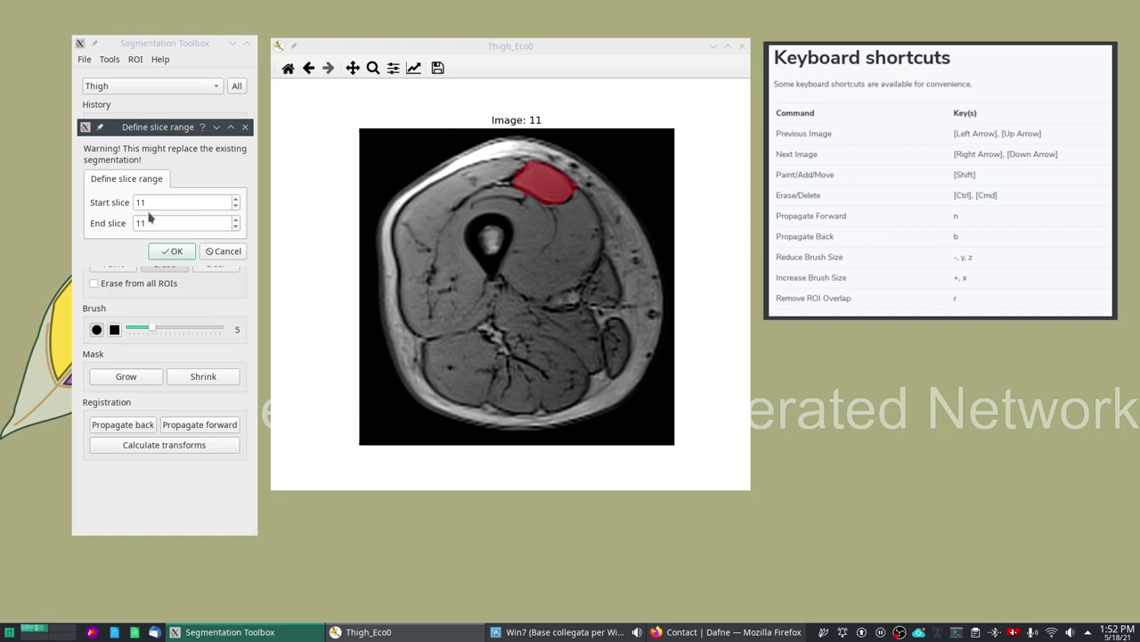
pyautogui.click(236, 219)
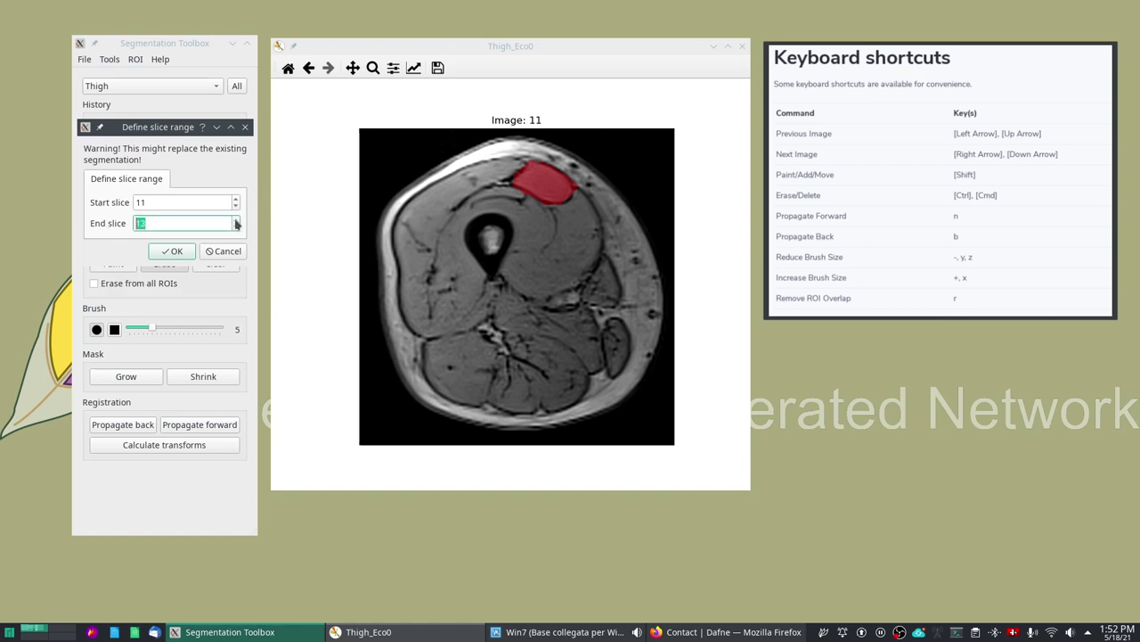
pyautogui.click(176, 252)
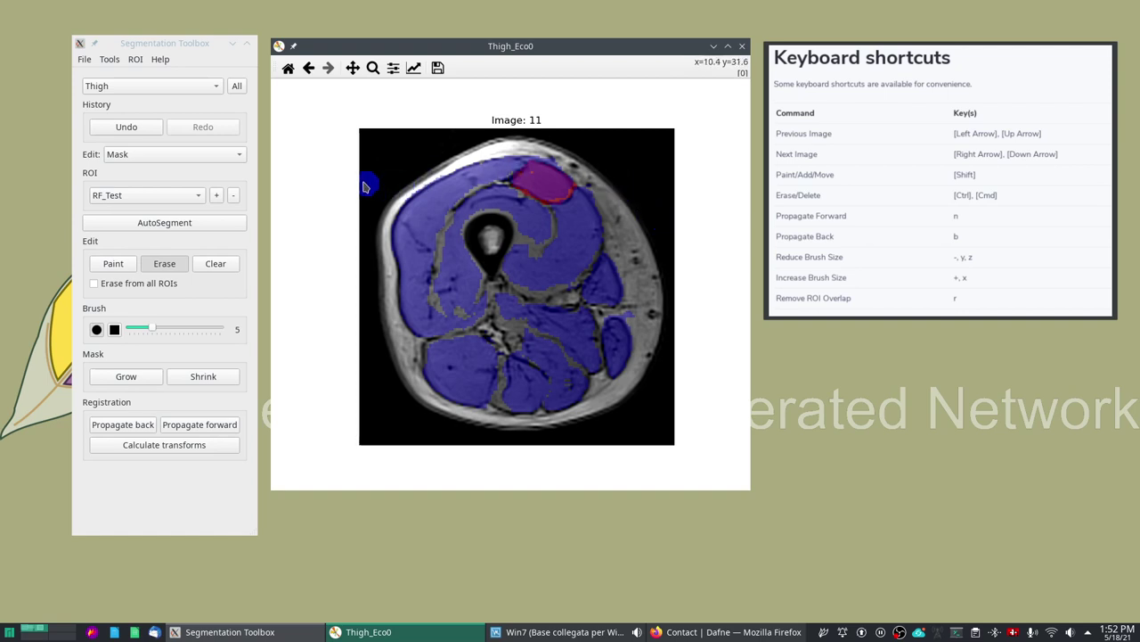
# Look through the list of segmented muscle ROIs and delete the RF_Test ROI
pyautogui.click(139, 198)
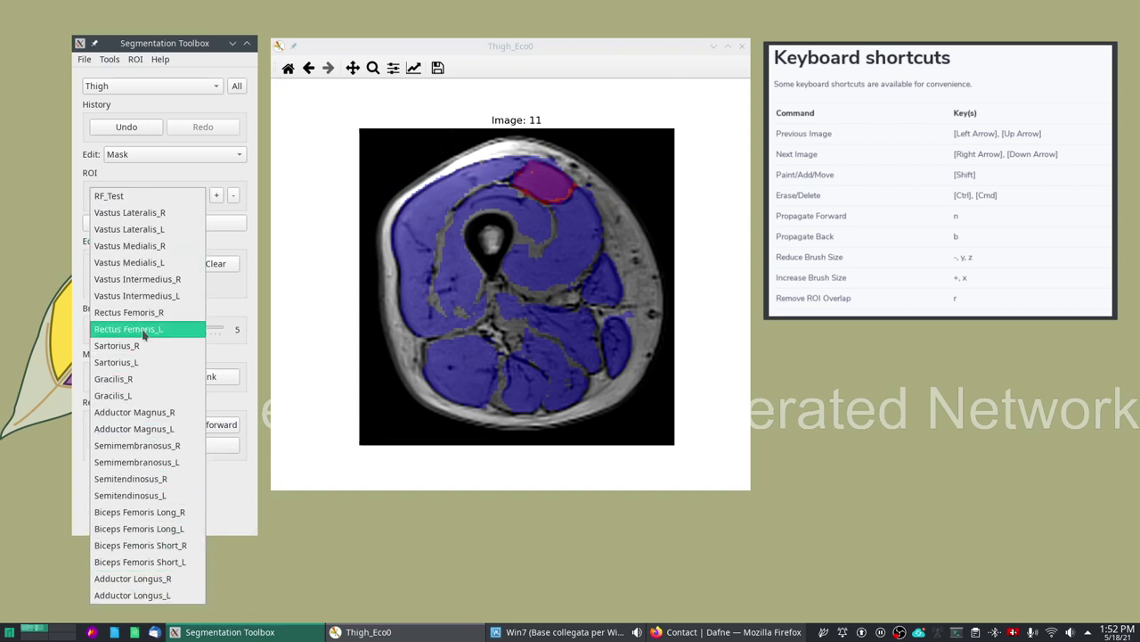
pyautogui.click(123, 199)
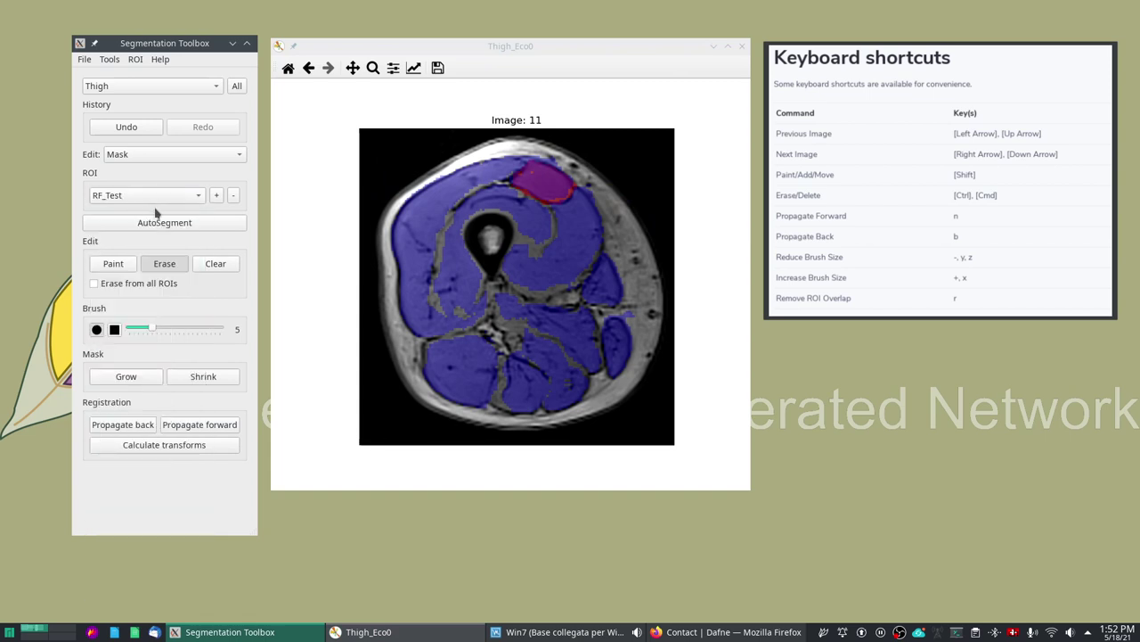
pyautogui.click(233, 194)
pyautogui.click(181, 285)
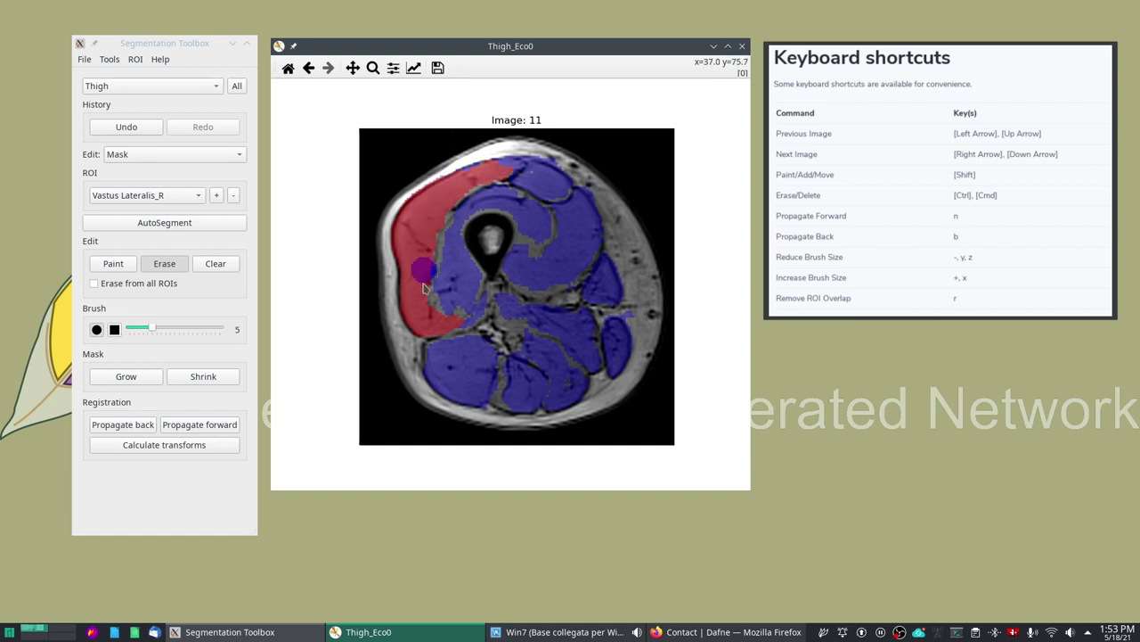
# Show both thighs of image 11 and zoom in on the other thigh to examine its segmentation
pyautogui.click(288, 69)
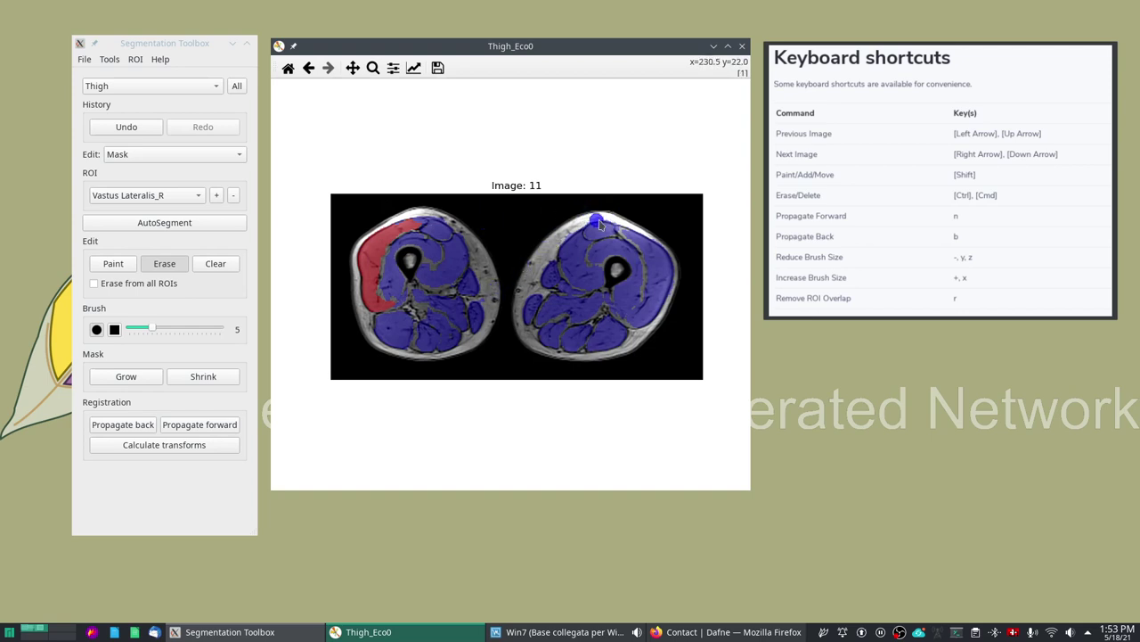
pyautogui.click(373, 68)
pyautogui.moveTo(494, 204); pyautogui.dragTo(691, 376)
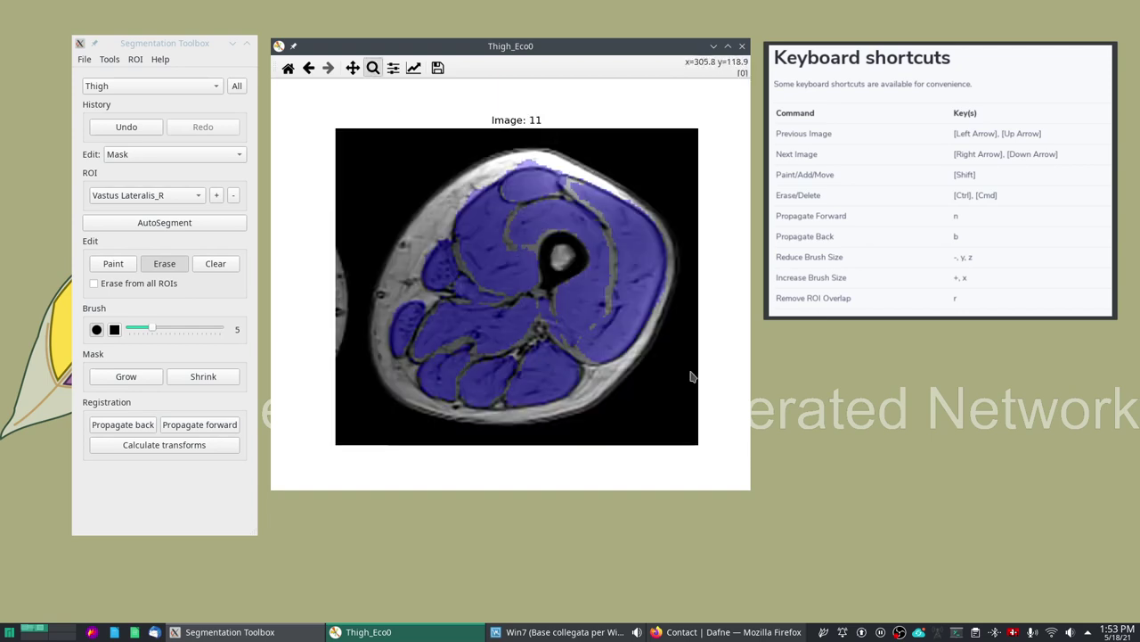
# Enable erasing from all ROIs and erase the stray mask pixels along the anterior edge of the thigh in image 11 with brush size 3
pyautogui.click(372, 68)
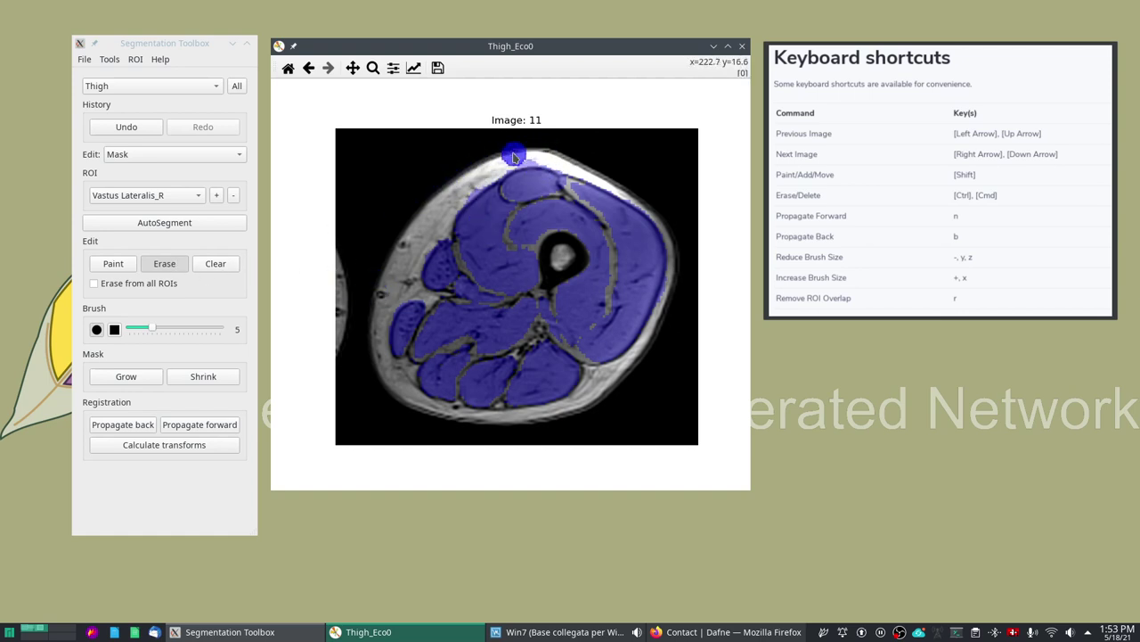
pyautogui.moveTo(545, 155); pyautogui.dragTo(522, 157)
pyautogui.click(353, 68)
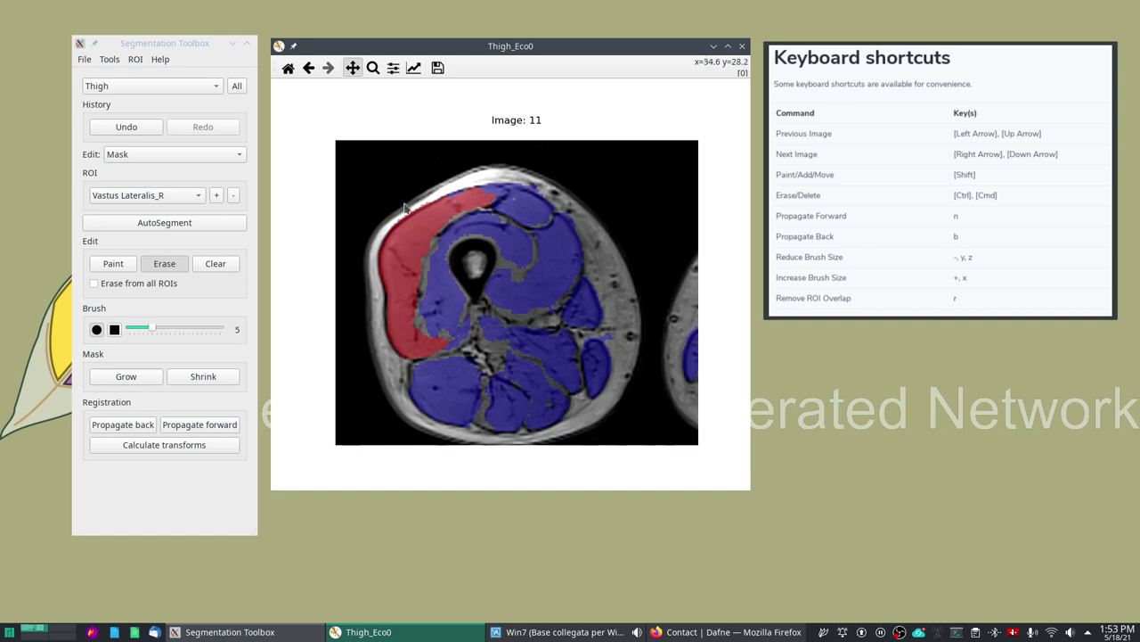
pyautogui.click(353, 68)
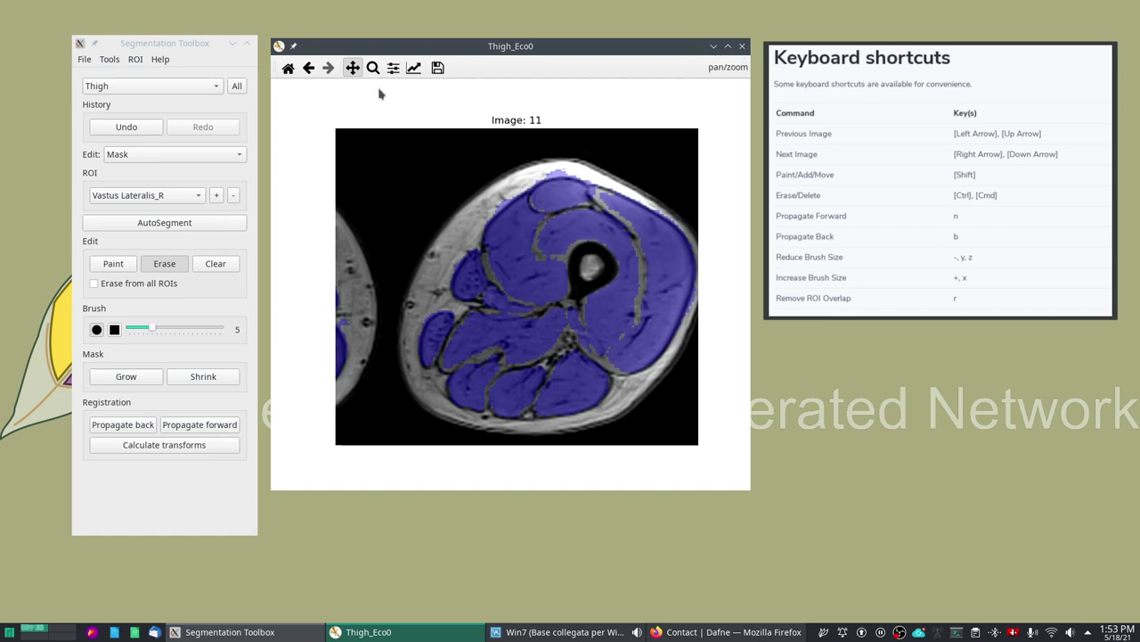
pyautogui.click(111, 287)
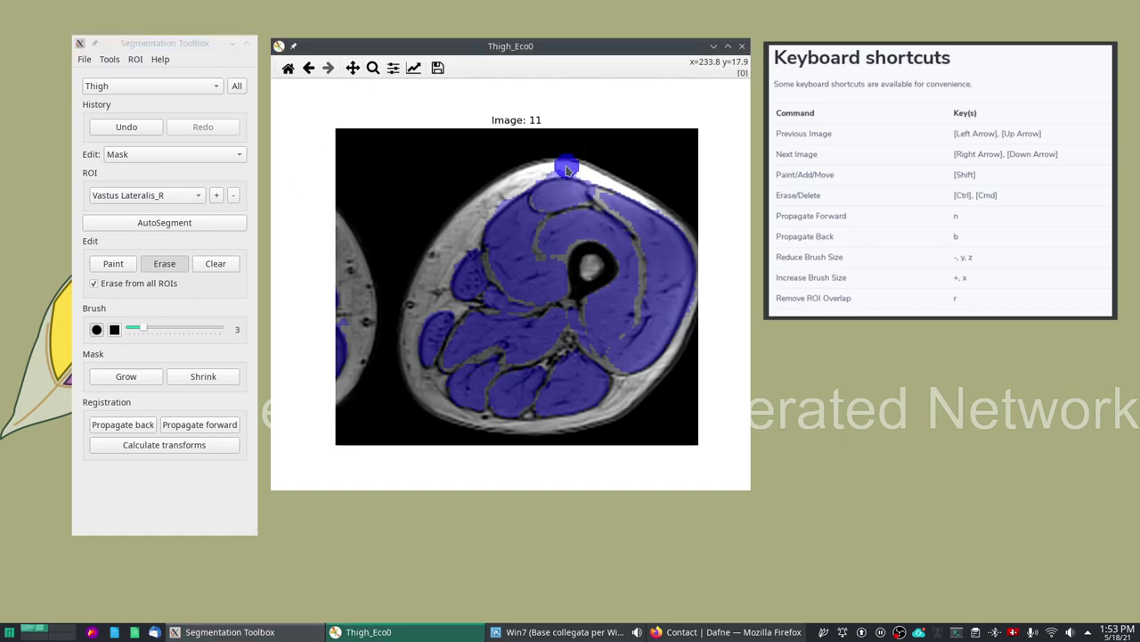
pyautogui.moveTo(568, 169)
pyautogui.mouseDown()
pyautogui.moveTo(514, 188)
pyautogui.moveTo(496, 210)
pyautogui.mouseUp()
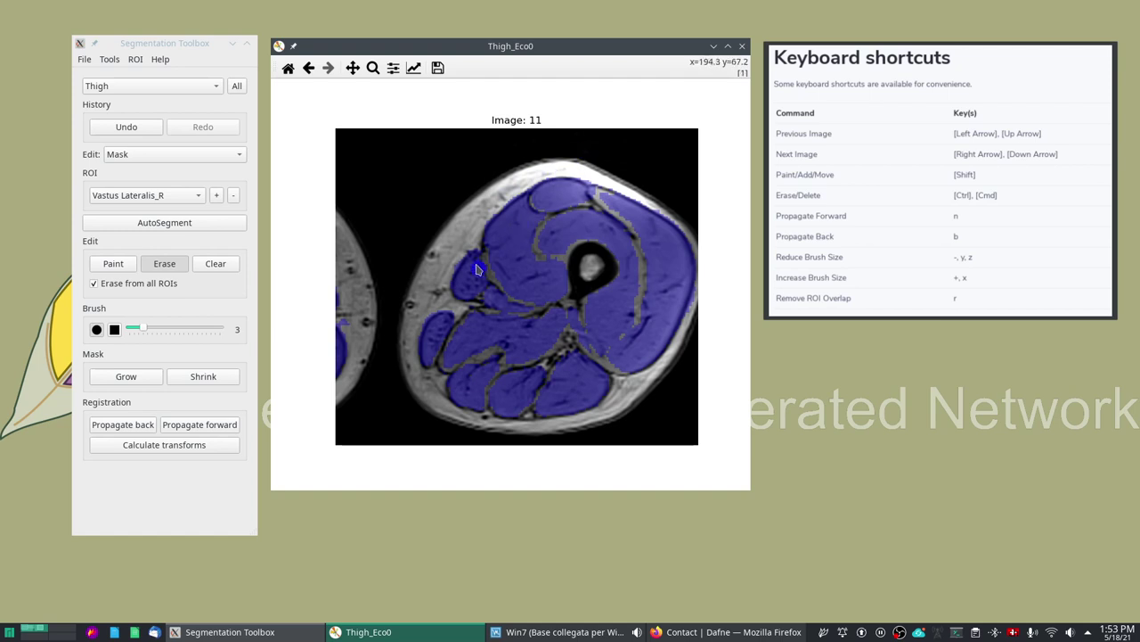
# On the other thigh in image 11, paint the missing tip of Vastus Lateralis_R towards the rectus femoris with a small brush
pyautogui.click(355, 68)
pyautogui.moveTo(424, 218); pyautogui.dragTo(587, 332)
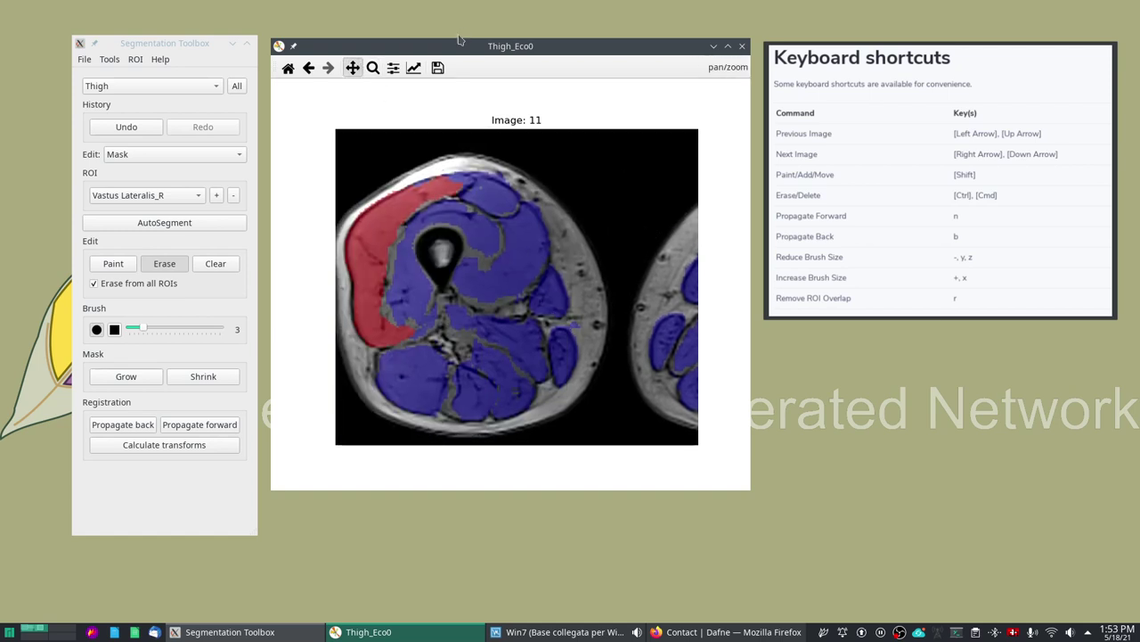
pyautogui.click(353, 67)
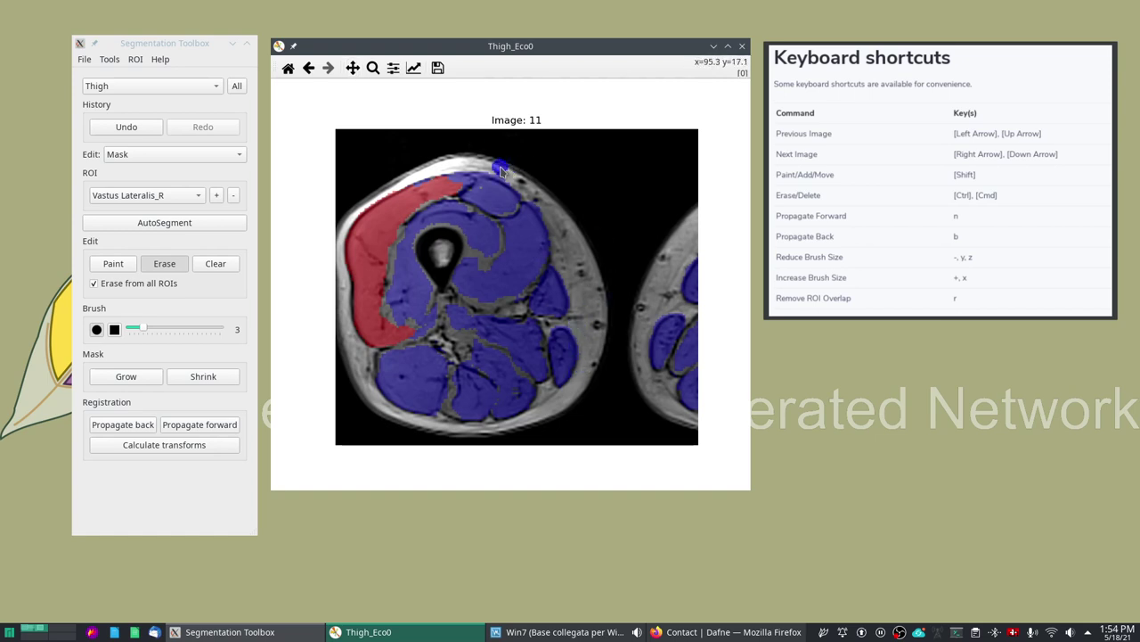
pyautogui.click(353, 67)
pyautogui.moveTo(418, 172)
pyautogui.mouseDown()
pyautogui.moveTo(470, 162)
pyautogui.moveTo(519, 179)
pyautogui.moveTo(499, 175)
pyautogui.mouseUp()
pyautogui.click(353, 68)
pyautogui.click(113, 267)
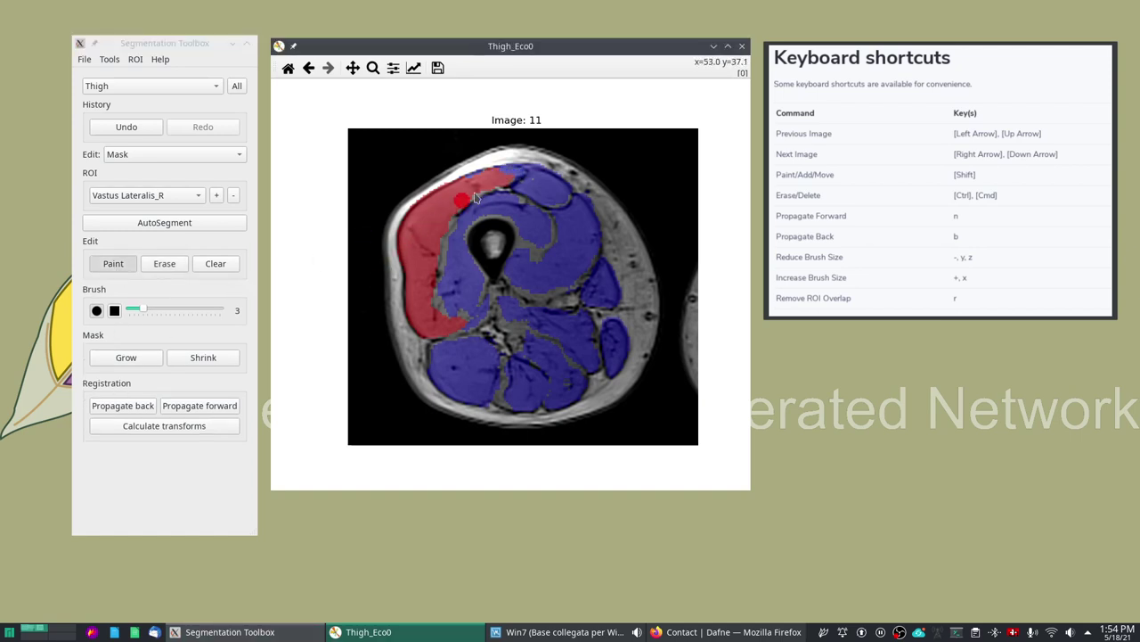
pyautogui.press('-')
pyautogui.press('-')
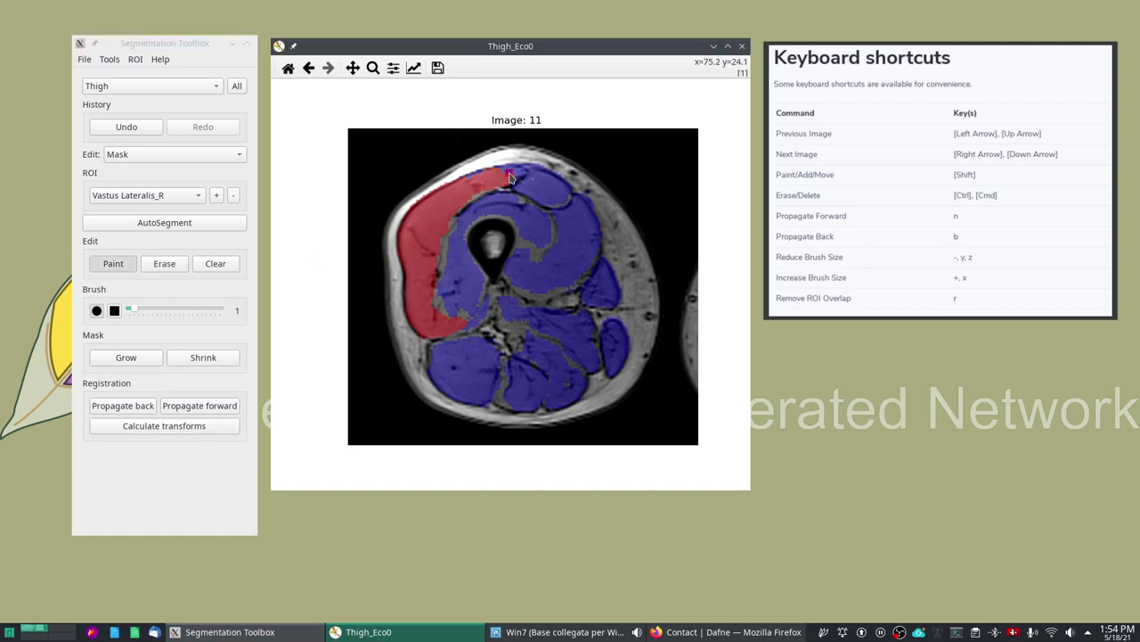
pyautogui.moveTo(506, 182)
pyautogui.mouseDown()
pyautogui.moveTo(515, 178)
pyautogui.moveTo(466, 186)
pyautogui.mouseUp()
# Remove the overlap between the painted Vastus Lateralis_R mask and the neighbouring ROIs
pyautogui.click(135, 59)
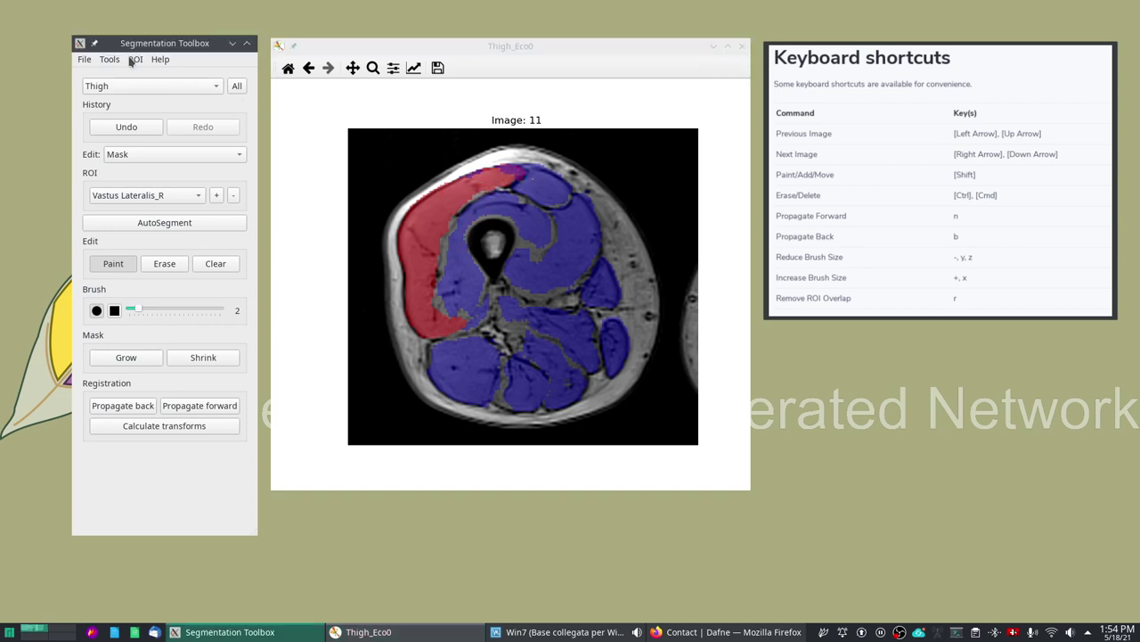
pyautogui.click(458, 47)
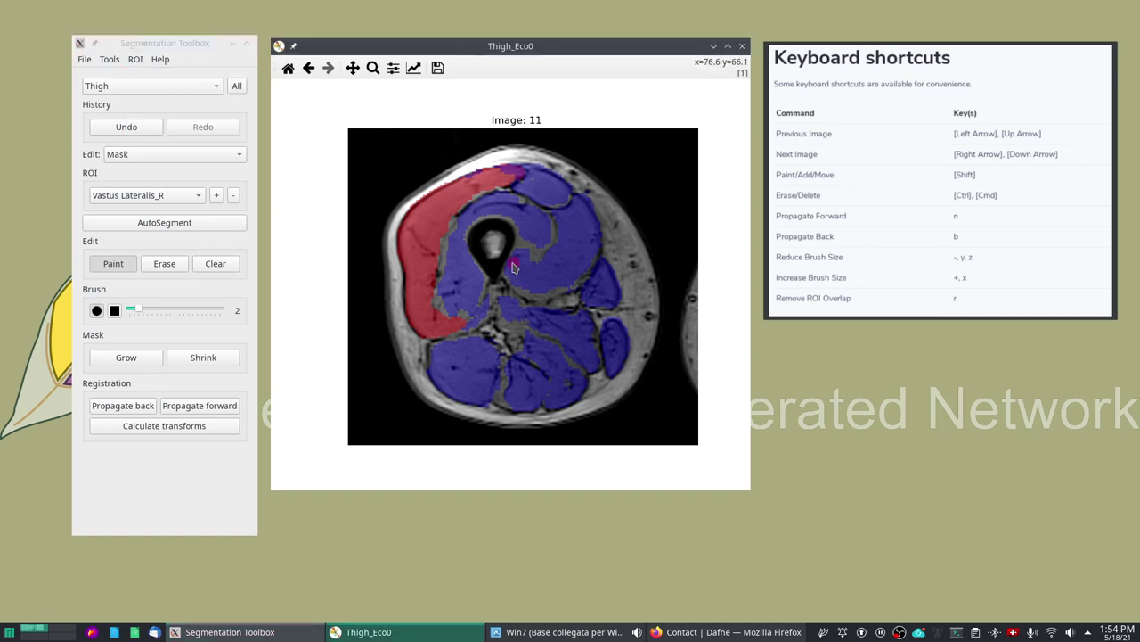
pyautogui.press('r')
pyautogui.moveTo(501, 180)
pyautogui.mouseDown()
pyautogui.moveTo(525, 181)
pyautogui.moveTo(473, 191)
pyautogui.mouseUp()
# Combine Vastus Lateralis_R and Rectus Femoris_R with the Union operation into a new ROI named VL+RF
pyautogui.click(138, 59)
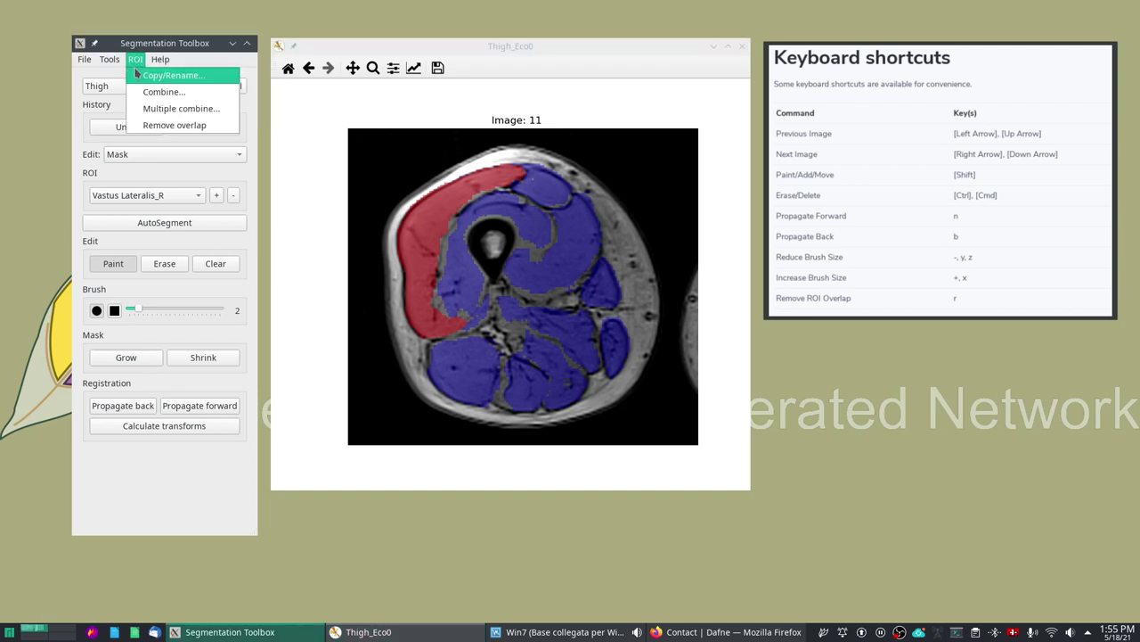
pyautogui.click(153, 93)
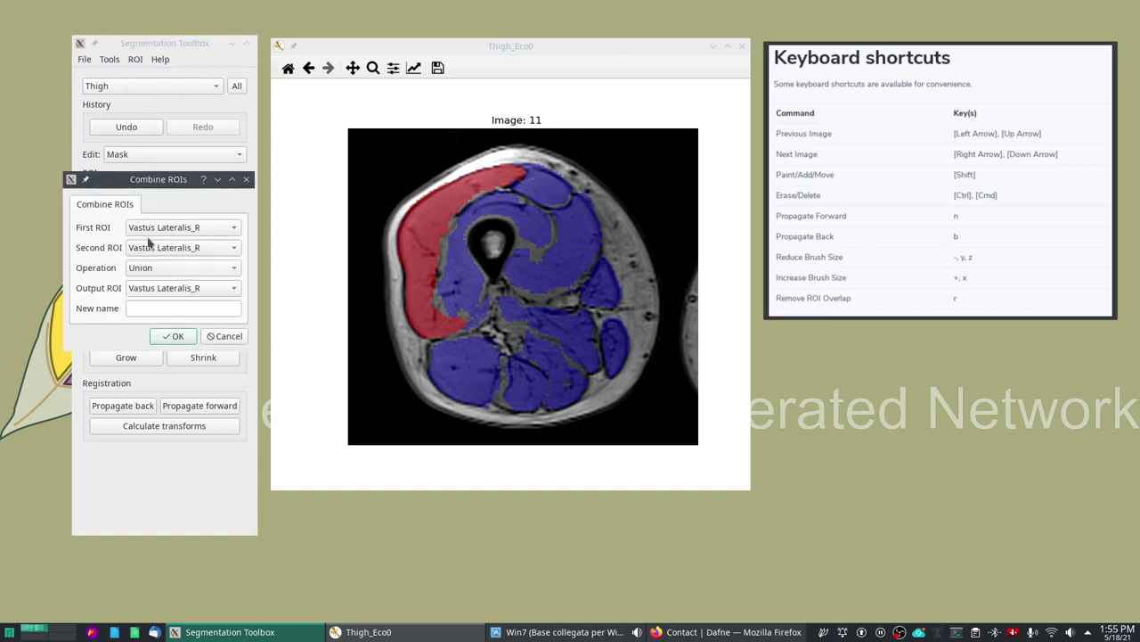
pyautogui.click(201, 251)
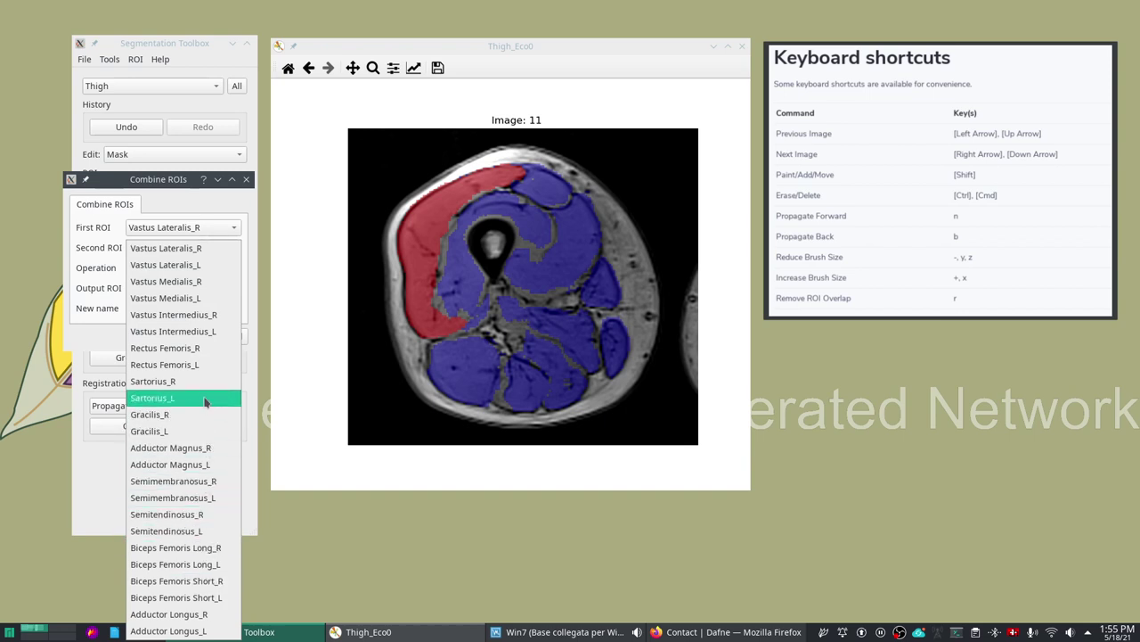
pyautogui.click(202, 350)
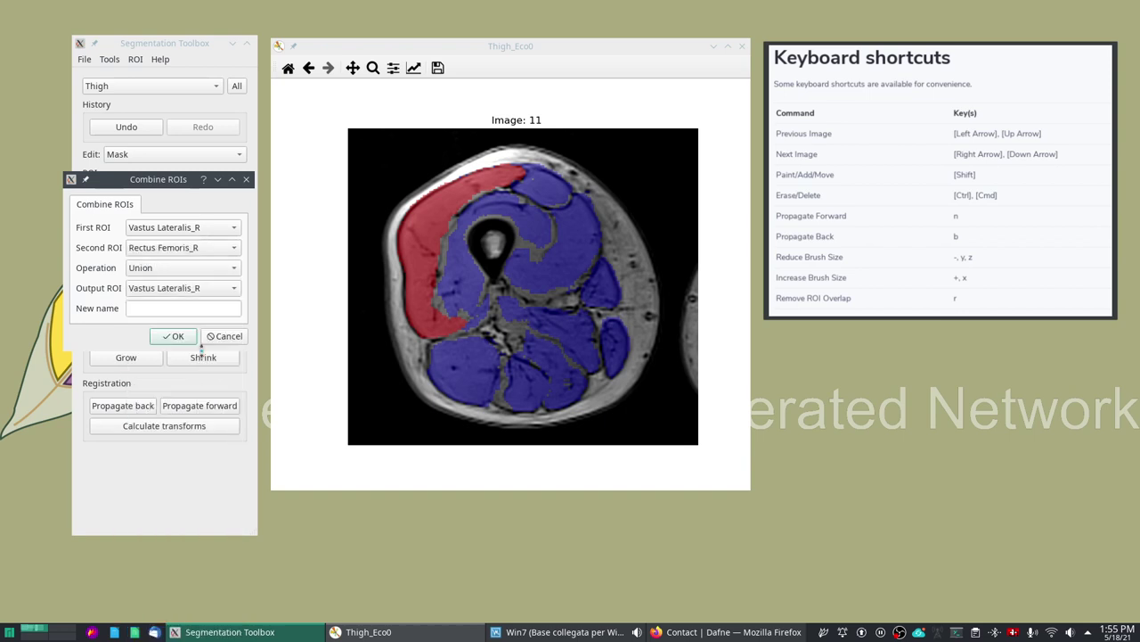
pyautogui.click(203, 291)
pyautogui.click(202, 283)
pyautogui.click(155, 295)
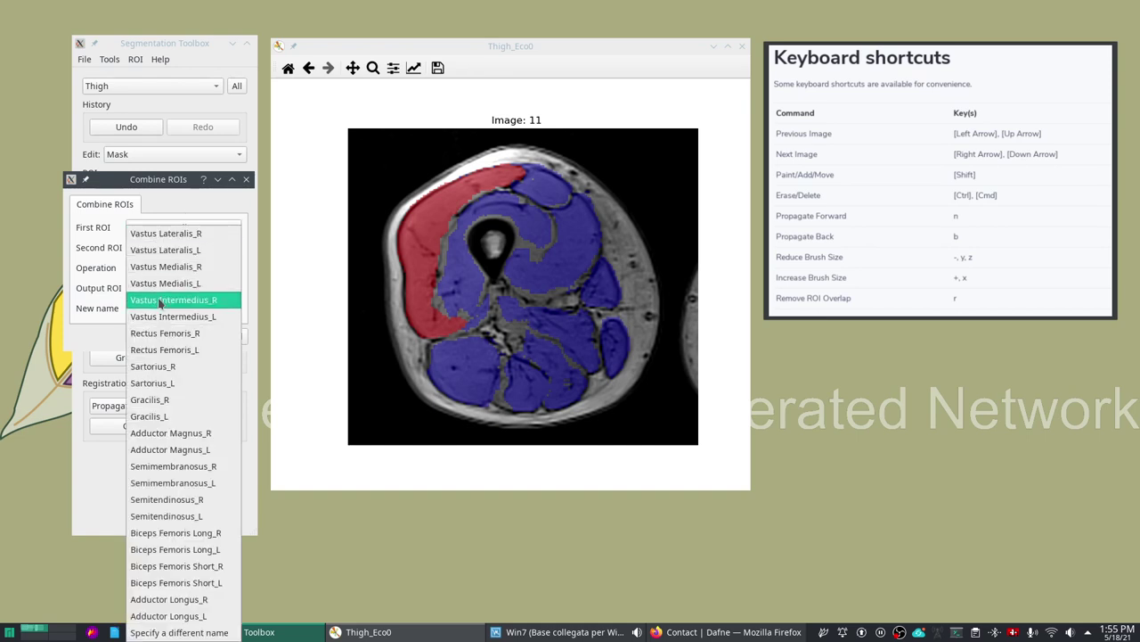
pyautogui.click(179, 632)
pyautogui.click(140, 309)
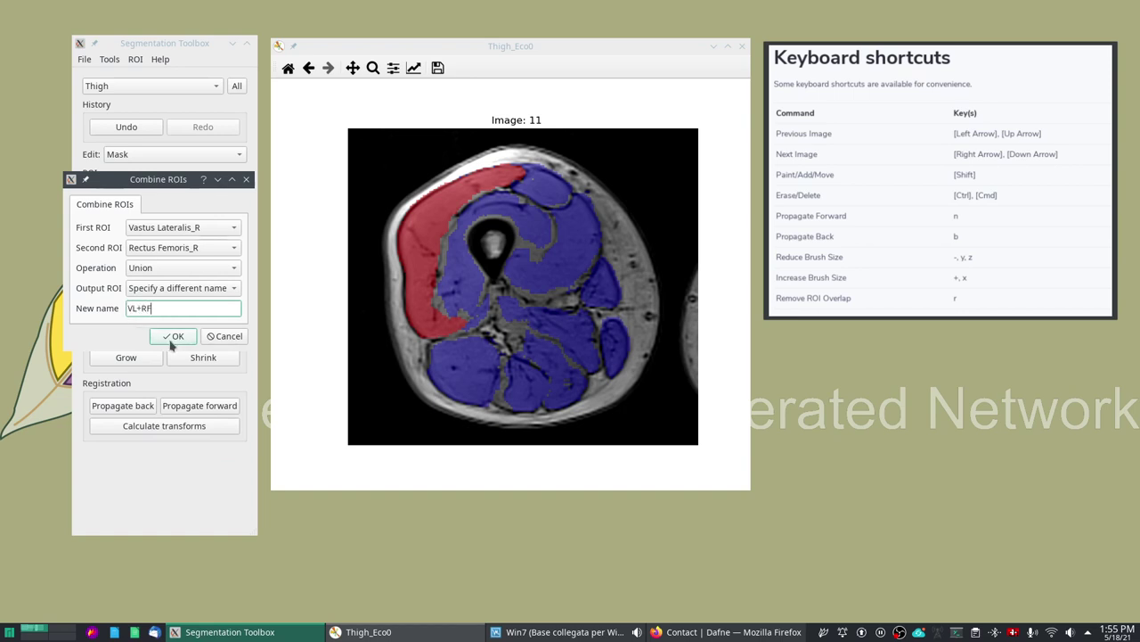
pyautogui.click(173, 335)
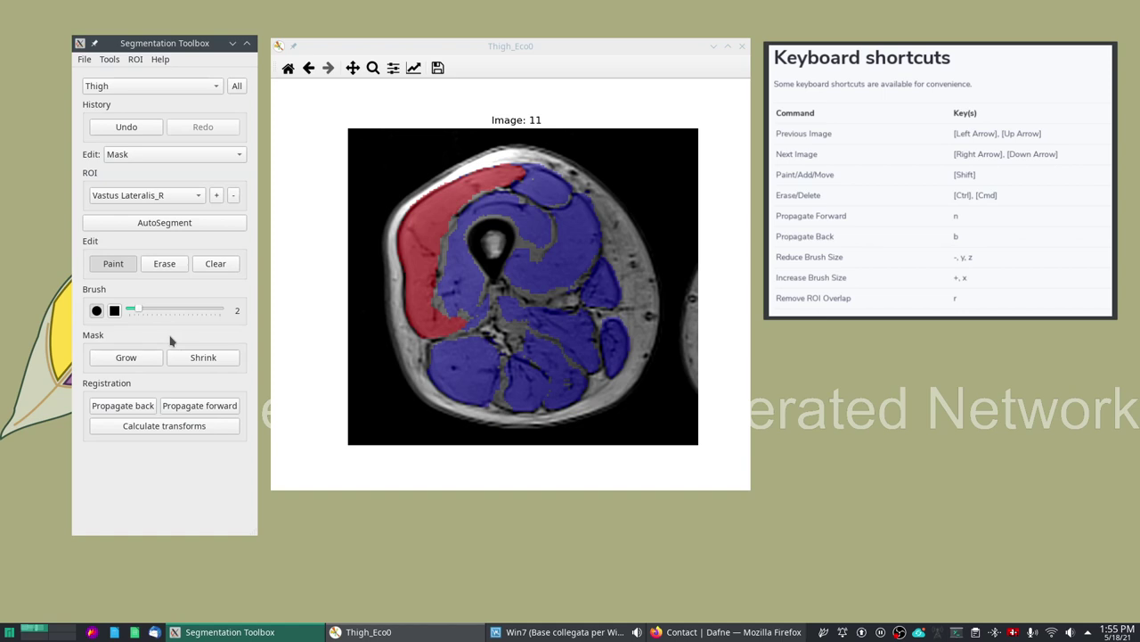
# Select the VL+RF ROI to view its combined mask, and delete it
pyautogui.click(171, 196)
pyautogui.click(147, 595)
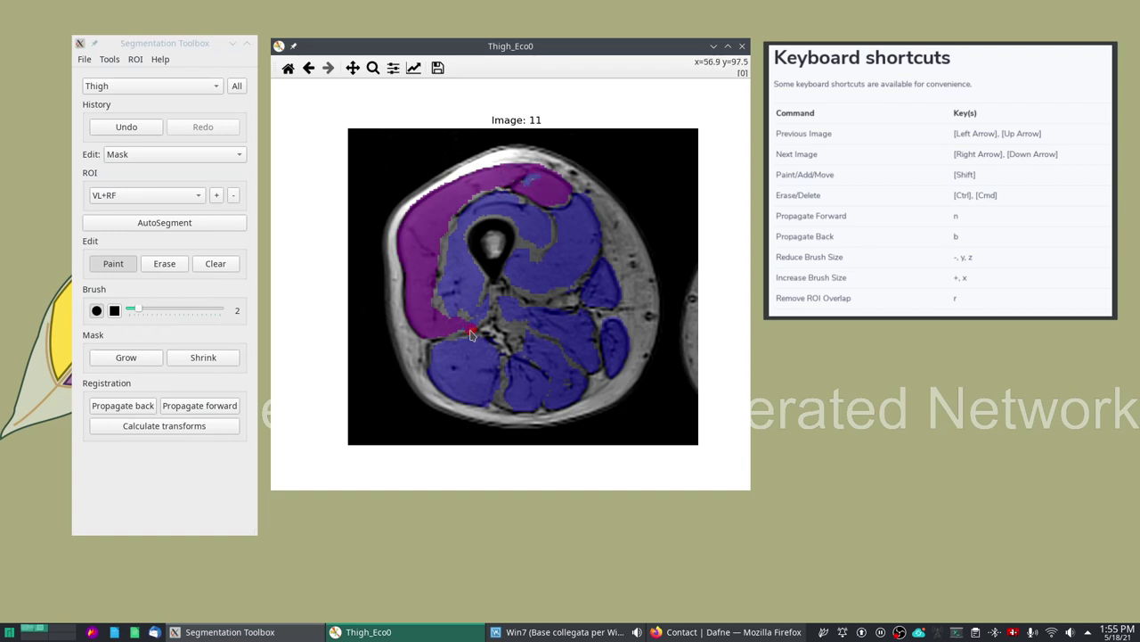
pyautogui.click(233, 196)
pyautogui.click(174, 287)
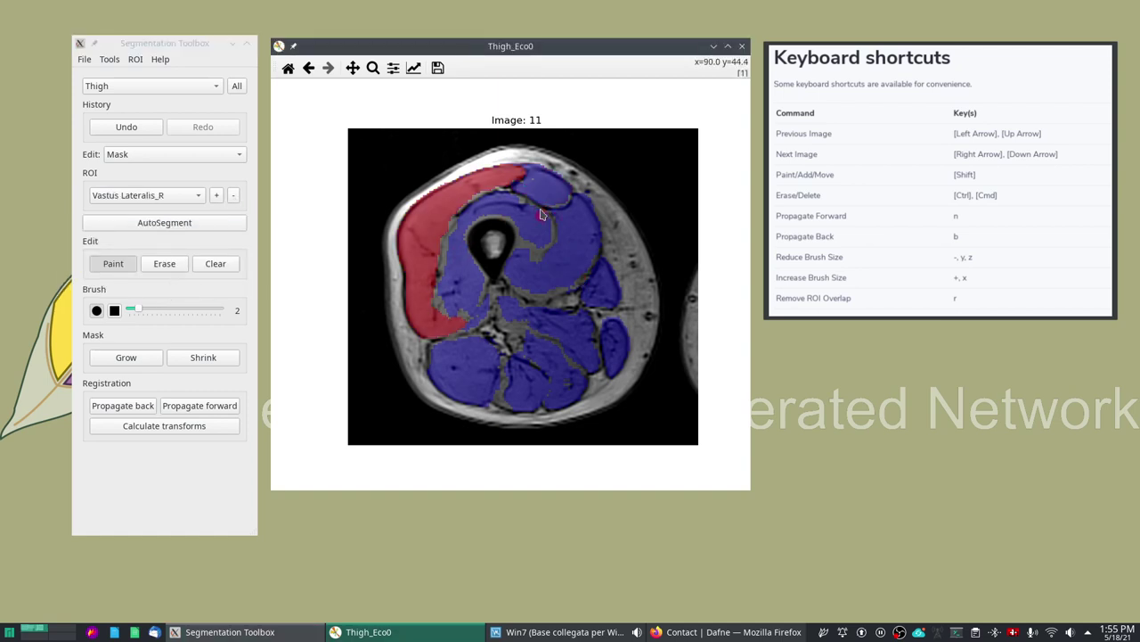
# Make Rectus Femoris_R the active ROI and switch to erasing from that ROI only
pyautogui.click(140, 195)
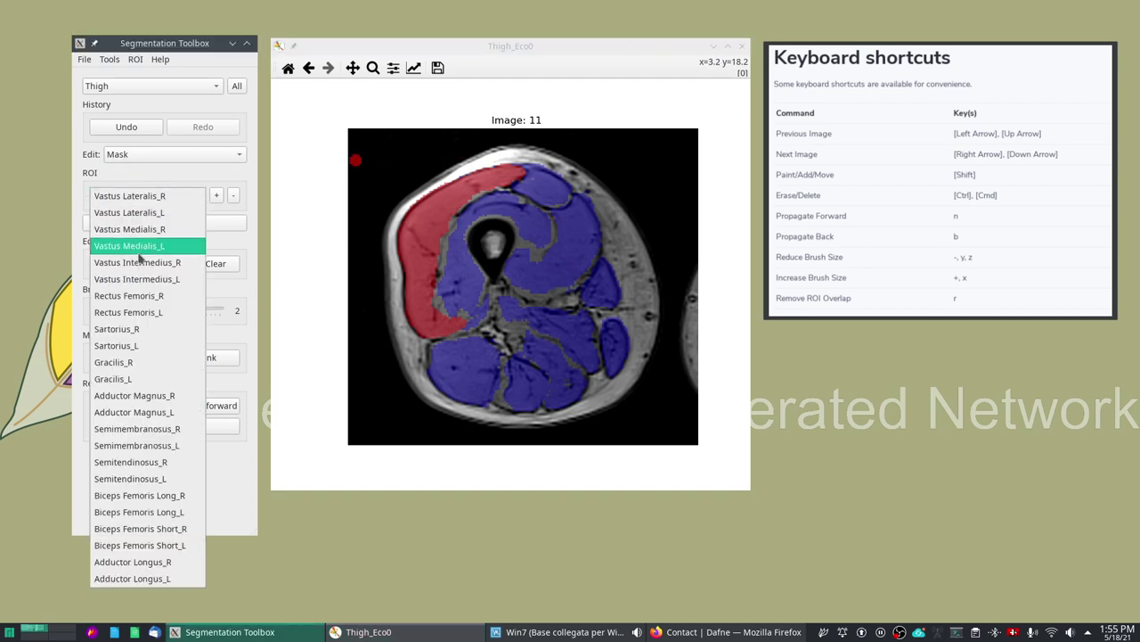
pyautogui.click(143, 295)
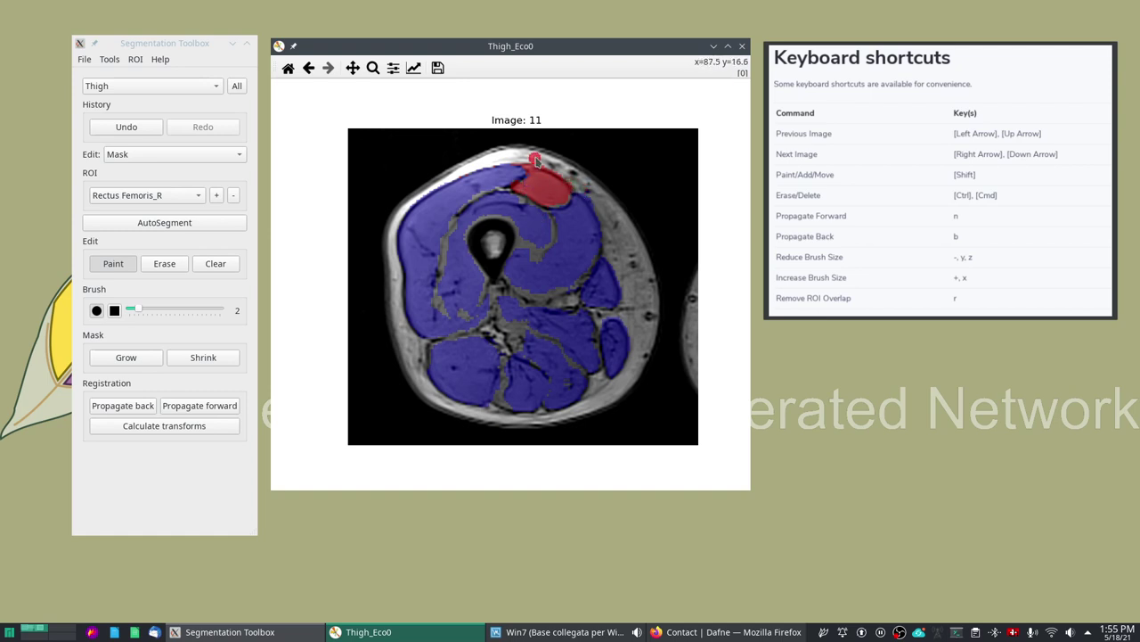
pyautogui.press('ctrl')
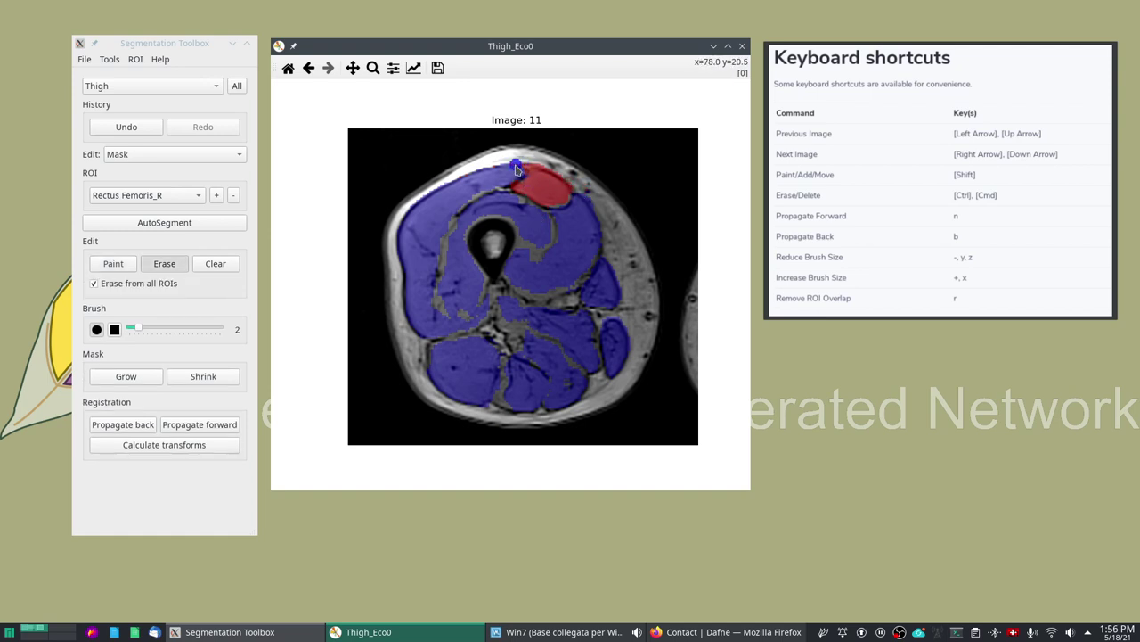
pyautogui.click(160, 266)
# Run AutoSegment on slices 12 to 14 and check the masks from image 11 through image 13
pyautogui.press('Down')
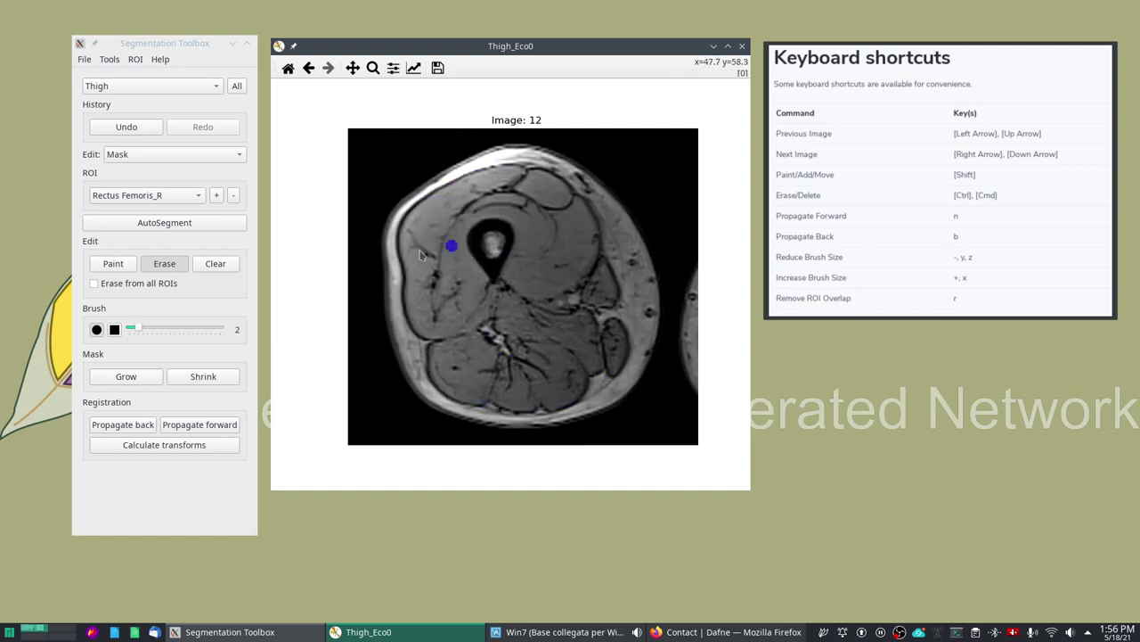
pyautogui.click(143, 225)
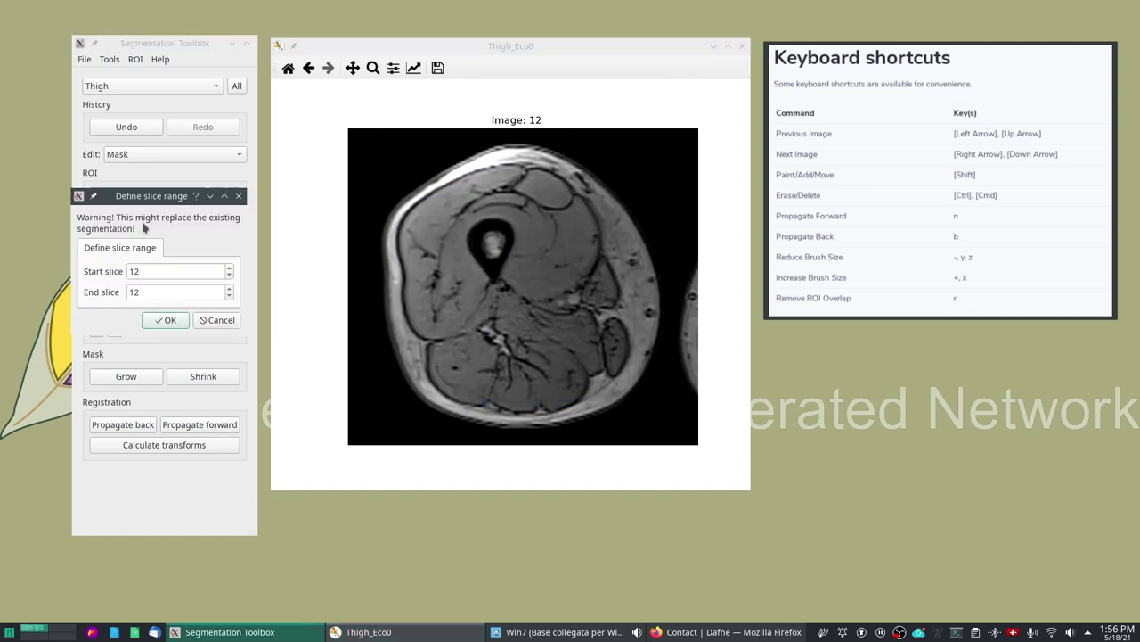
pyautogui.doubleClick(229, 290)
pyautogui.click(171, 321)
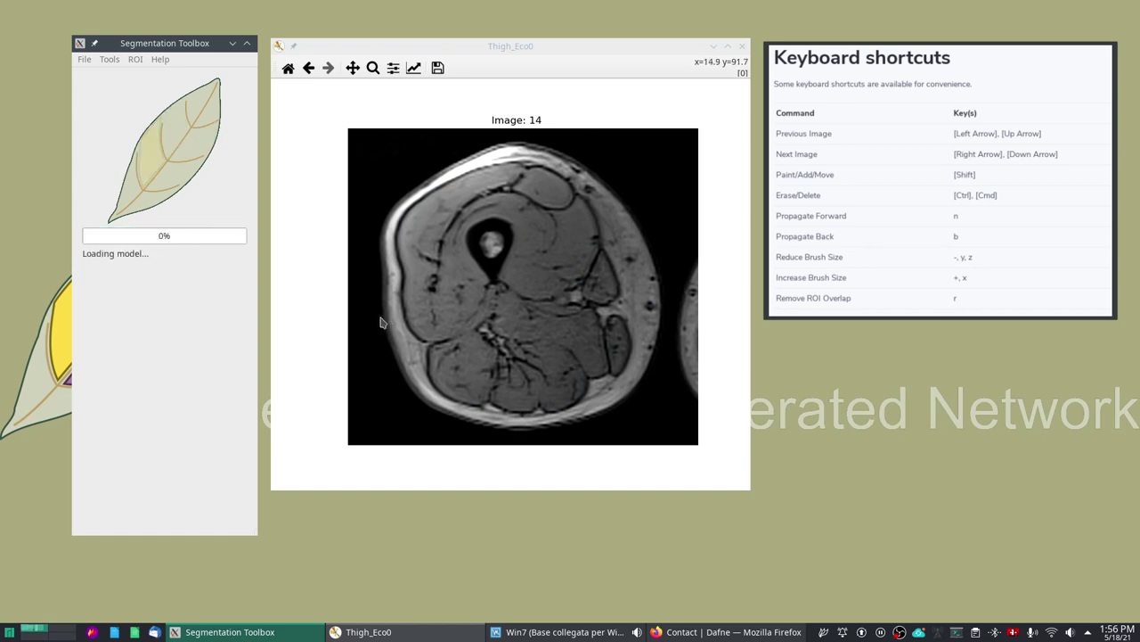
pyautogui.press('Left')
pyautogui.press('Left')
pyautogui.press('Left')
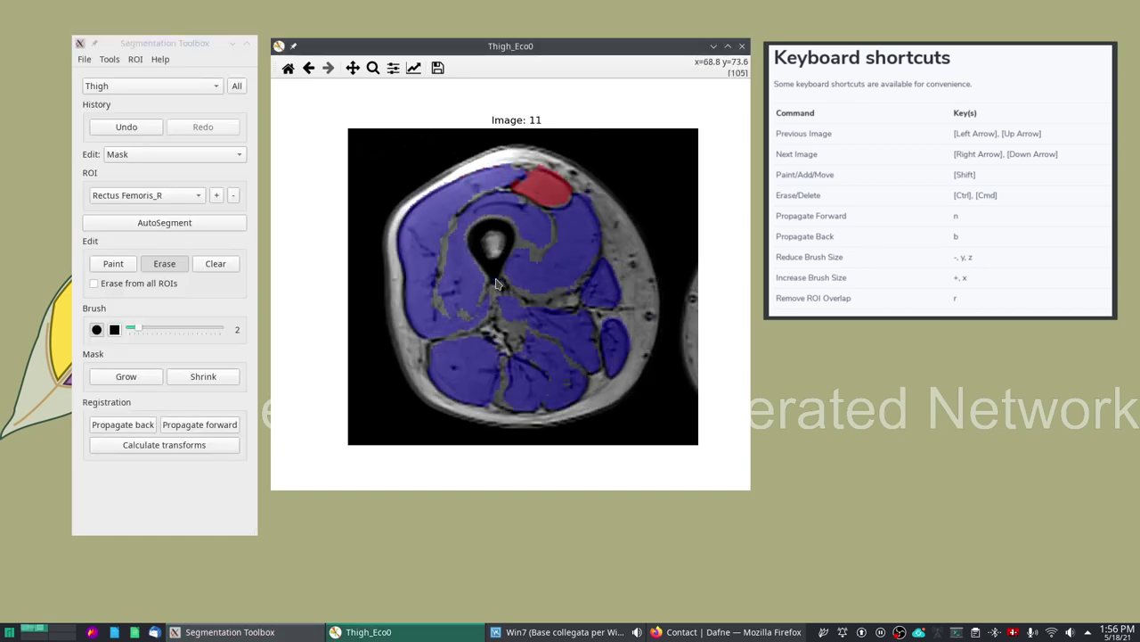
pyautogui.press('Right')
pyautogui.press('Right')
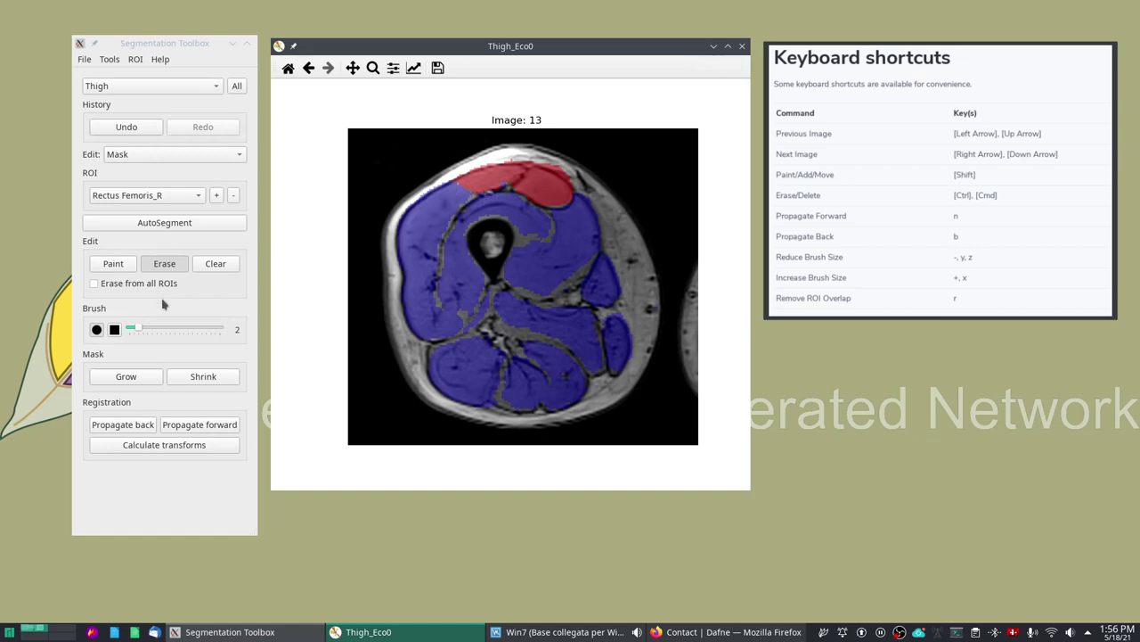
# In image 13, paint the missing anterior part of Vastus Lateralis_R with brush size 4 and remove its overlap with the other ROIs
pyautogui.press('x')
pyautogui.press('x')
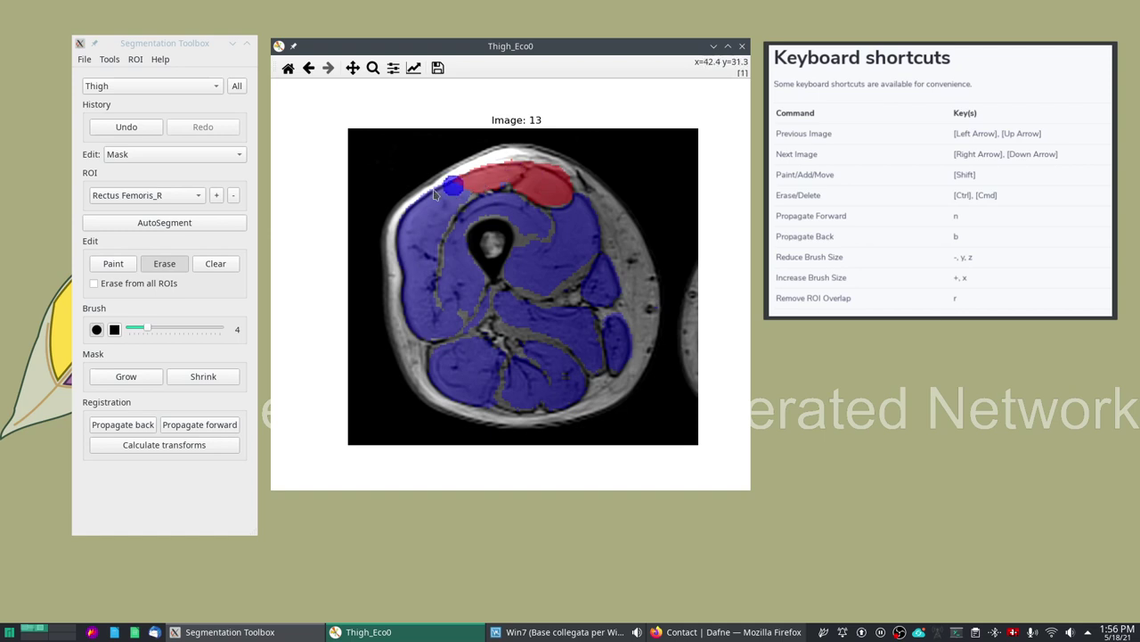
pyautogui.click(194, 202)
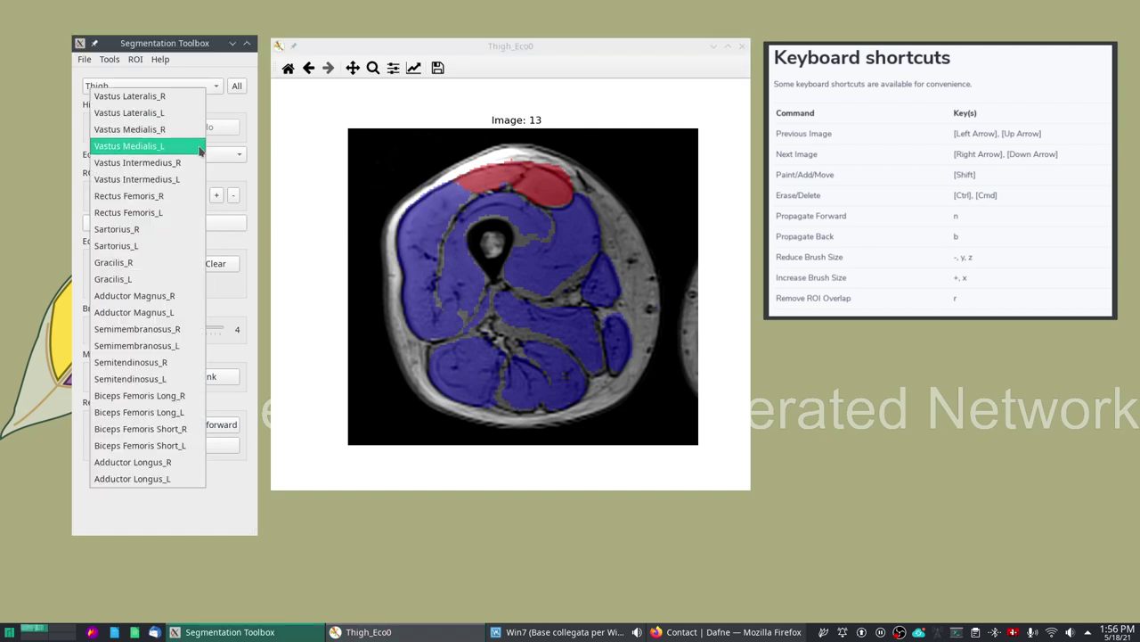
pyautogui.click(133, 96)
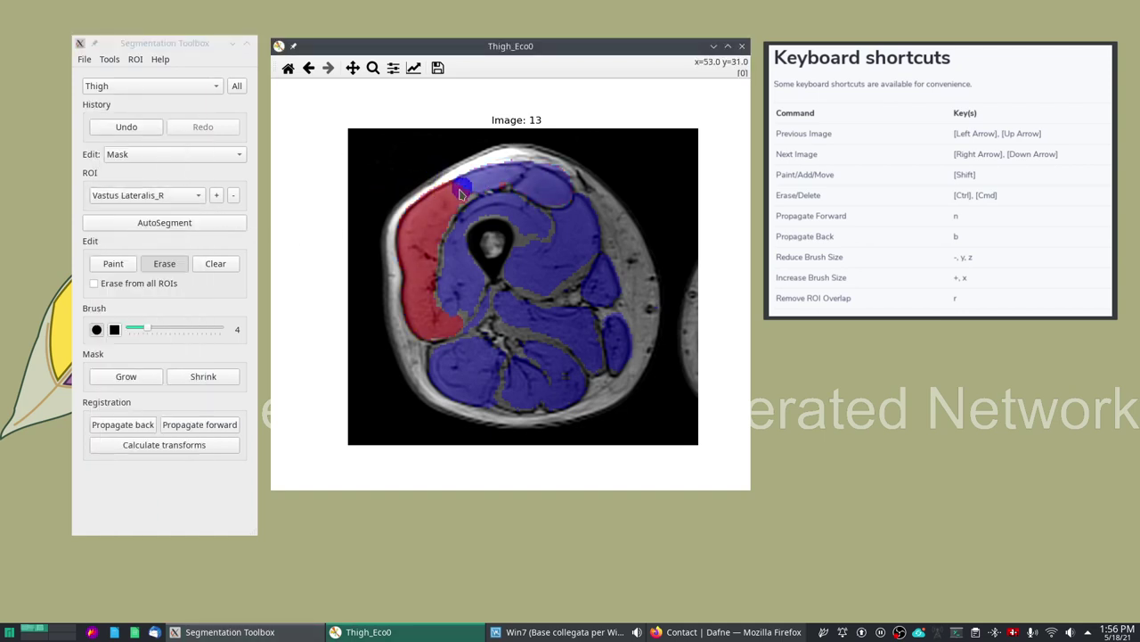
pyautogui.click(111, 264)
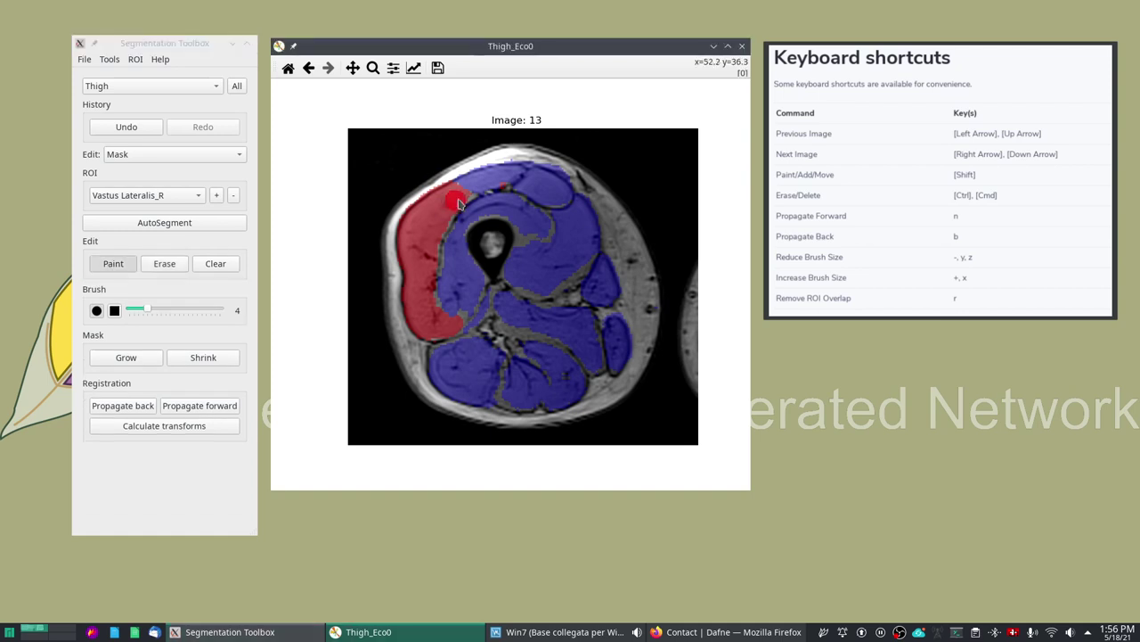
pyautogui.moveTo(487, 184)
pyautogui.mouseDown()
pyautogui.moveTo(512, 178)
pyautogui.moveTo(470, 190)
pyautogui.mouseUp()
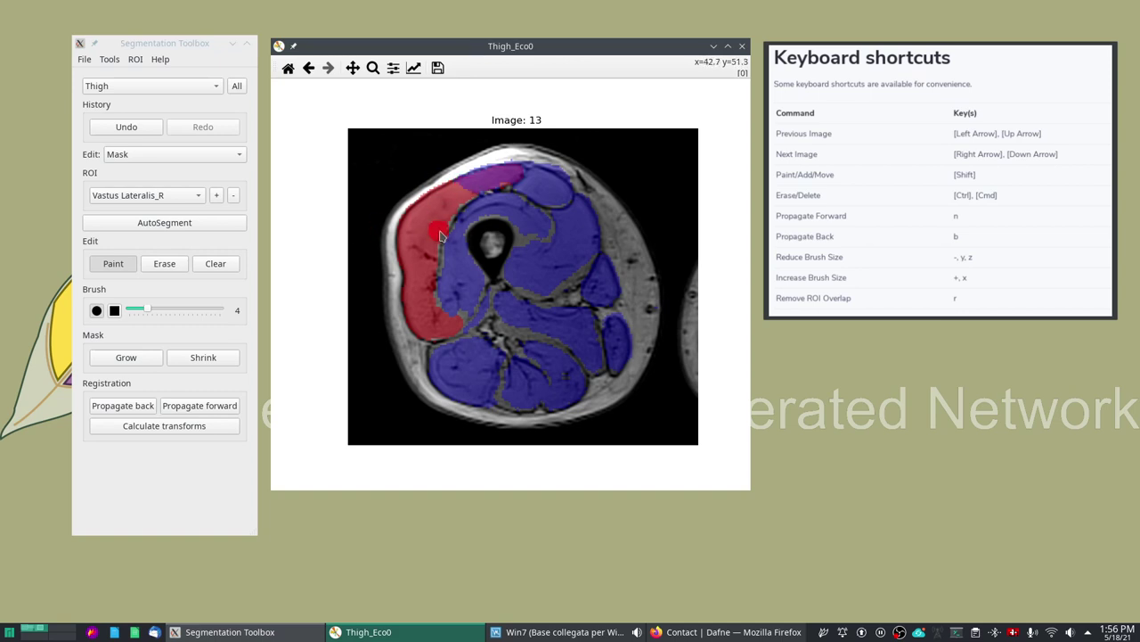
pyautogui.press('r')
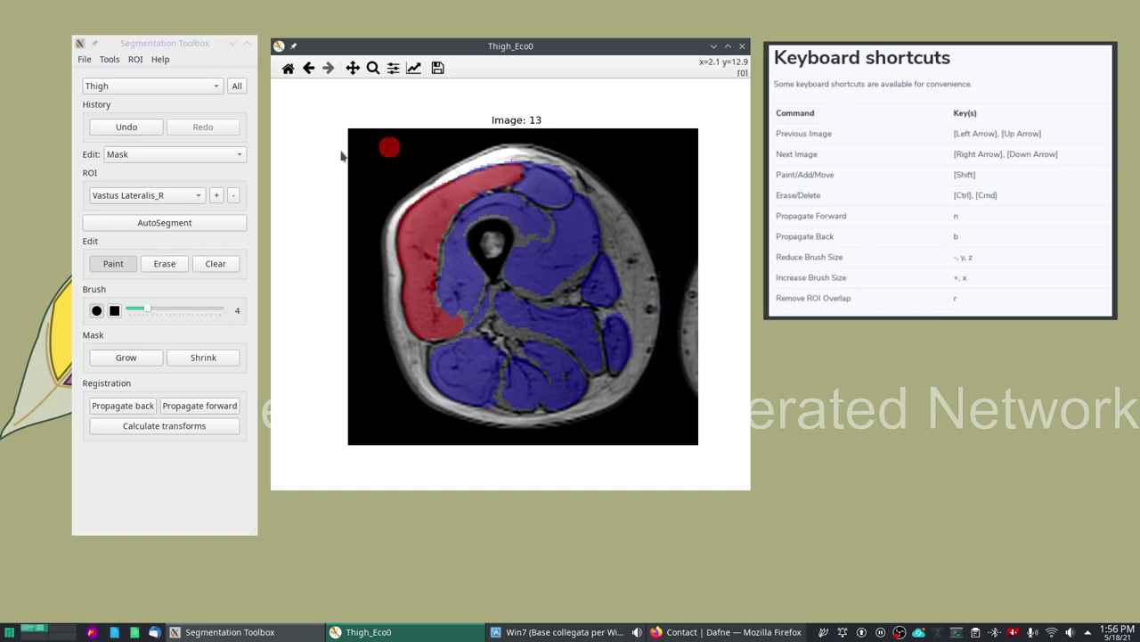
# Make Rectus Femoris_R the active ROI and erase its stray part over the anterior Vastus Lateralis_R in image 13
pyautogui.click(156, 194)
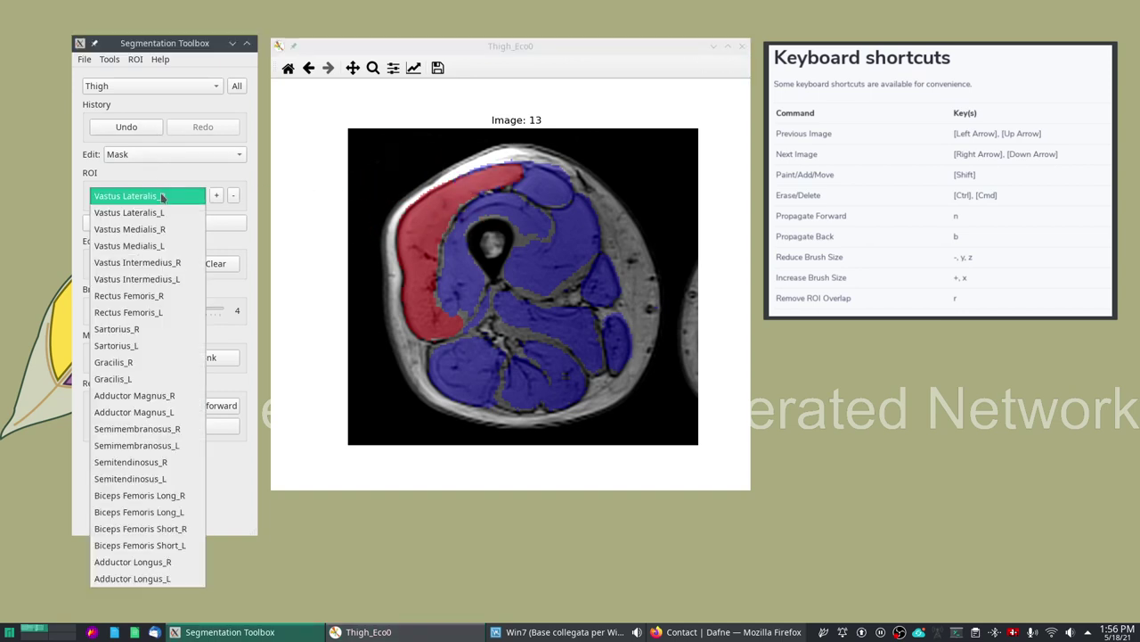
pyautogui.click(165, 295)
pyautogui.press('ctrl')
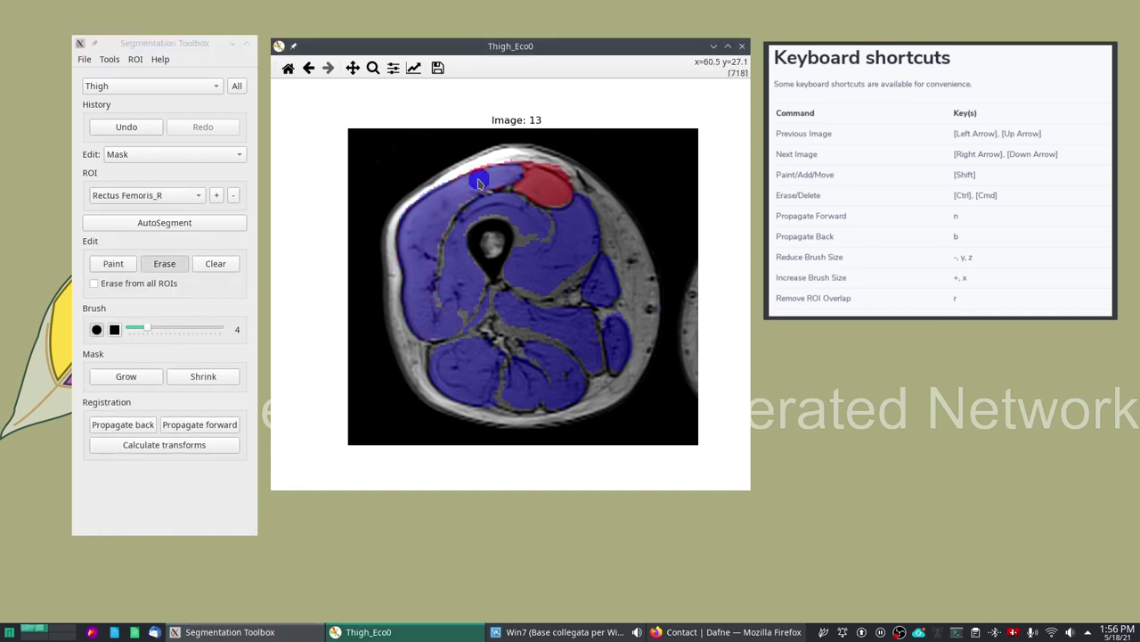
pyautogui.moveTo(494, 175)
pyautogui.mouseDown()
pyautogui.moveTo(530, 174)
pyautogui.moveTo(454, 181)
pyautogui.mouseUp()
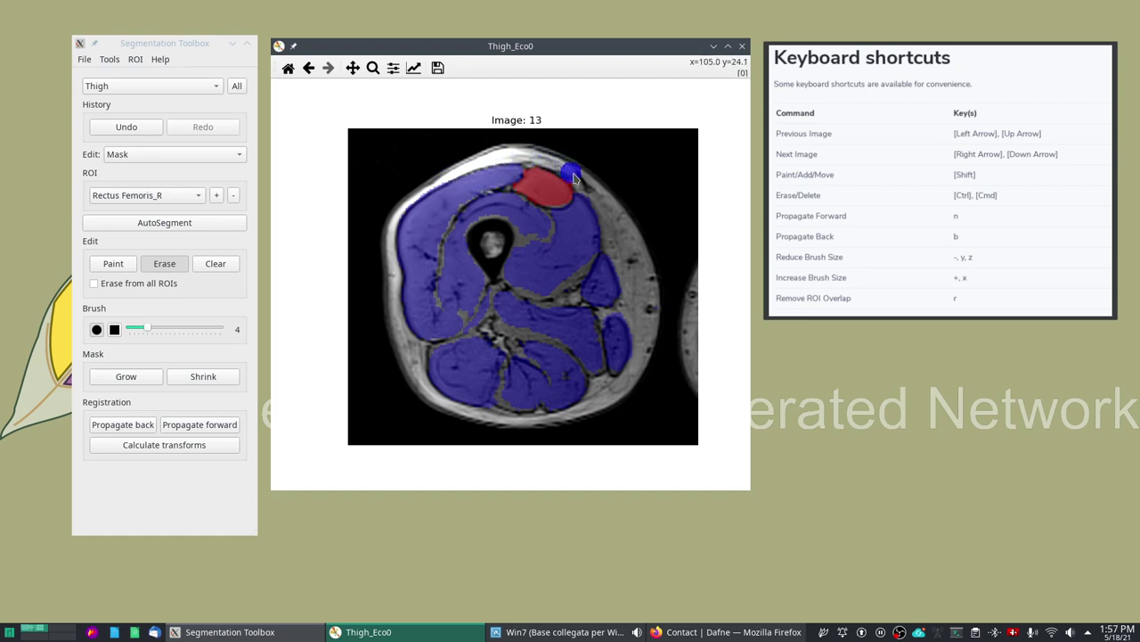
pyautogui.press('ctrl')
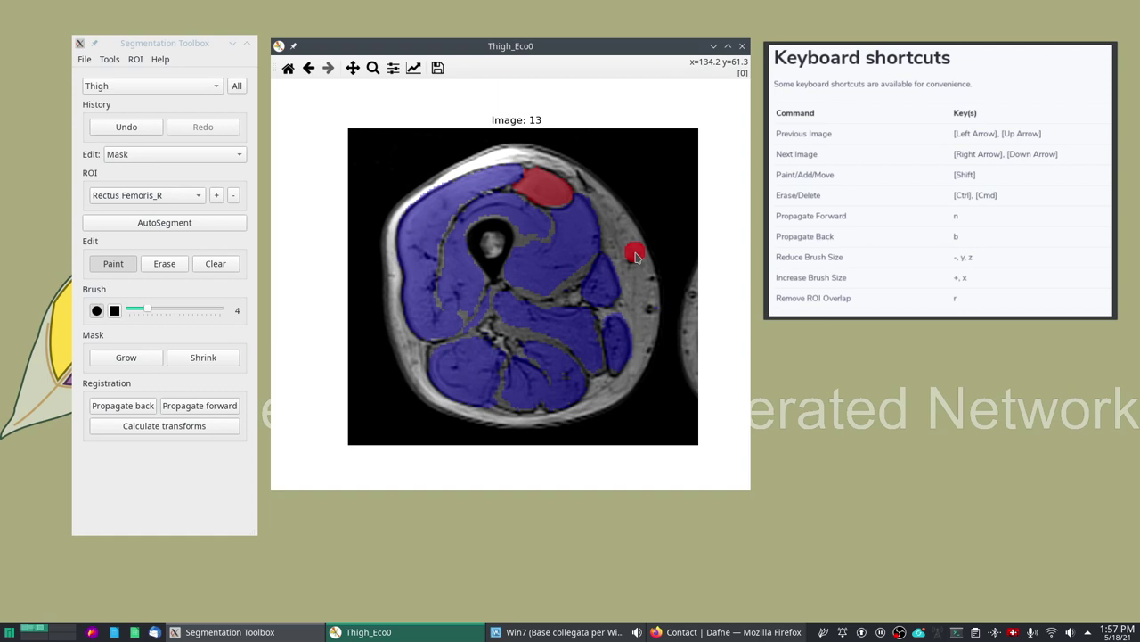
# Start saving the masks as DICOM with masks as the directory name, and cancel the export
pyautogui.click(133, 60)
pyautogui.moveTo(110, 61)
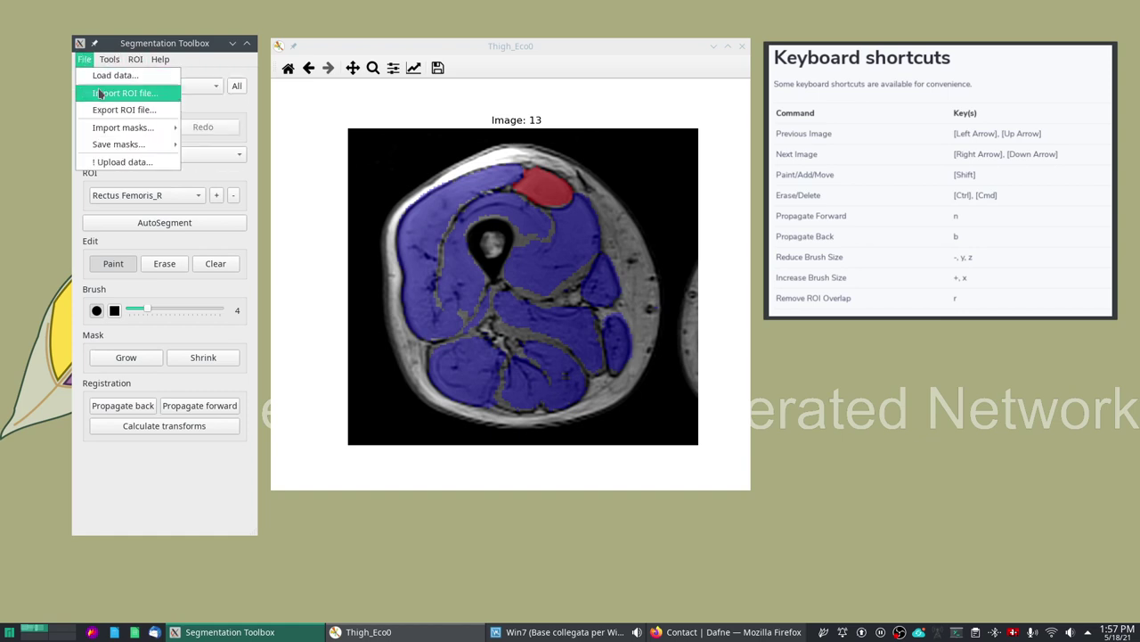
pyautogui.moveTo(122, 144)
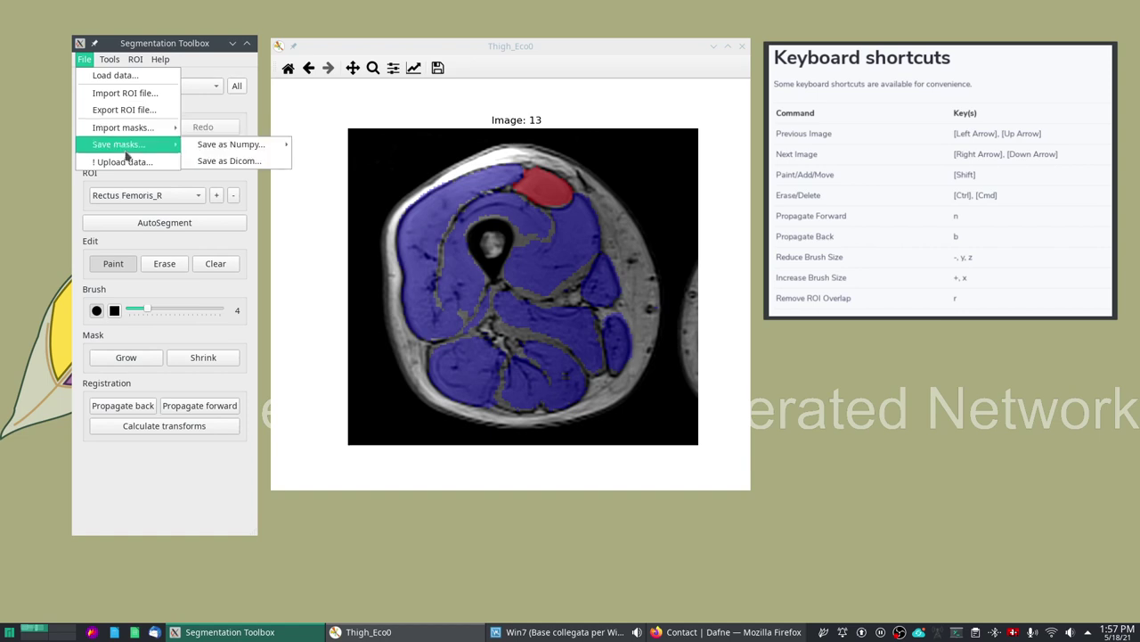
pyautogui.click(239, 164)
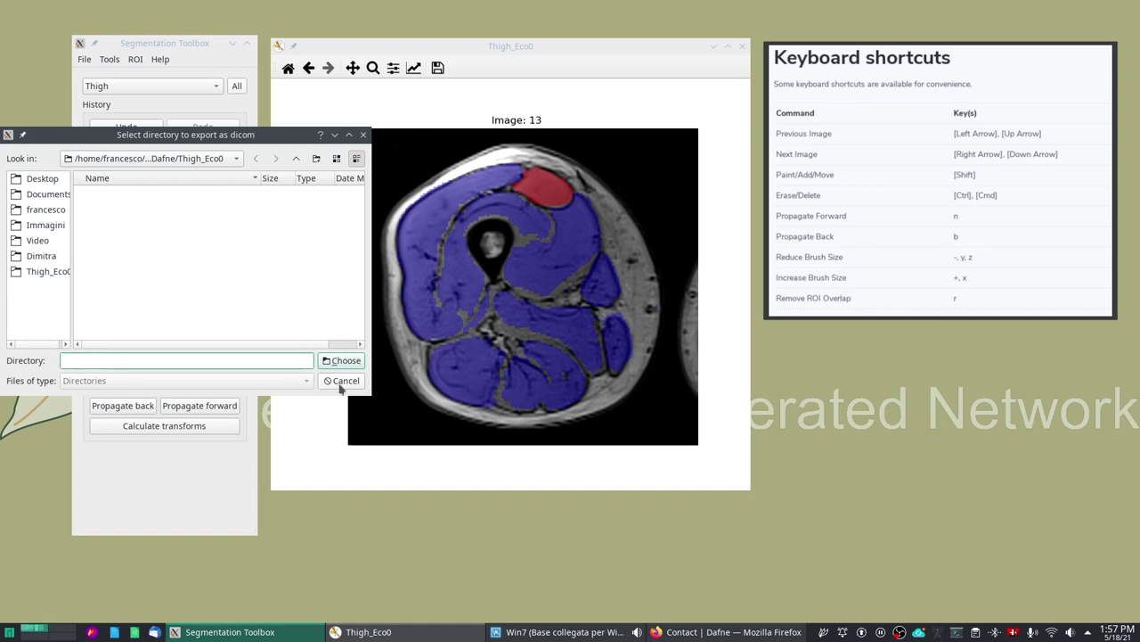
pyautogui.write('masks')
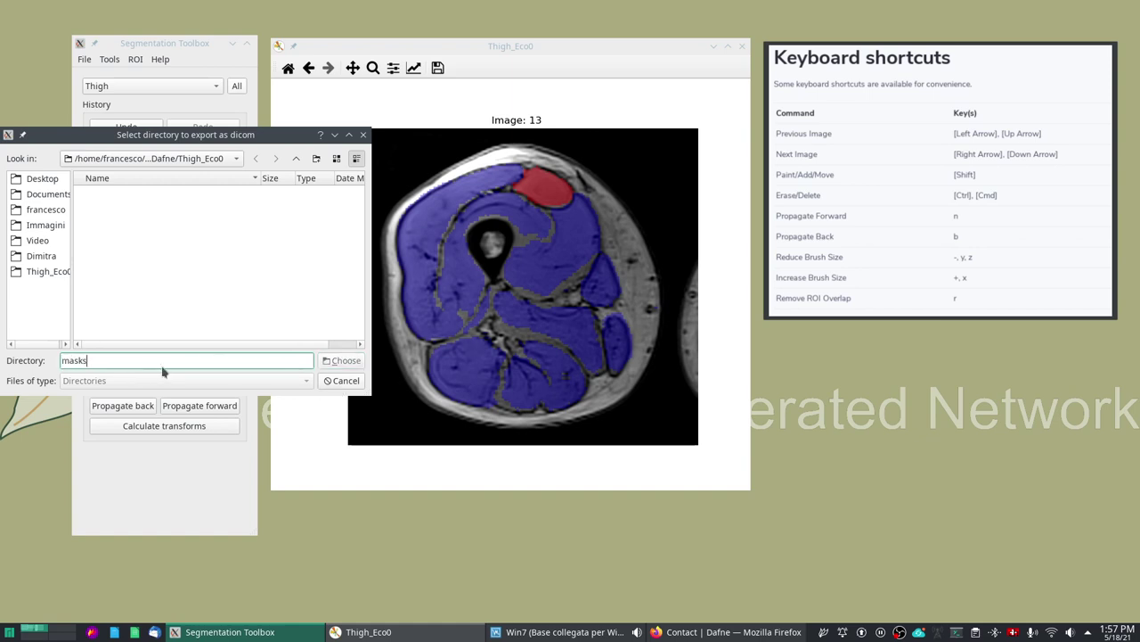
pyautogui.click(344, 382)
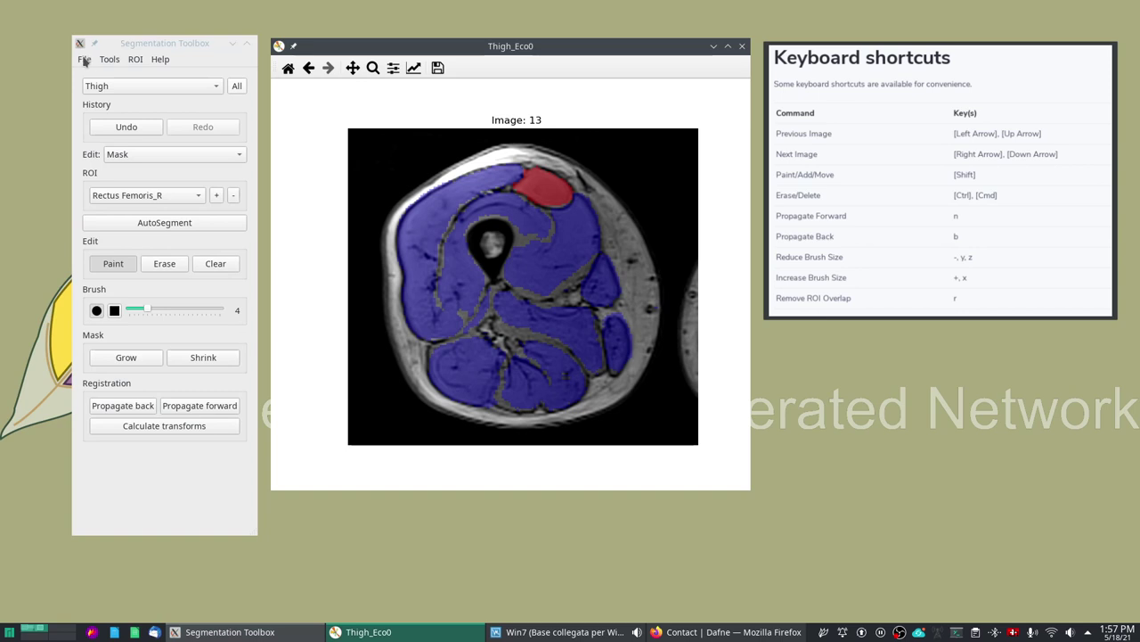
# Export the ROIs to a pickle file named my_rois in the Thigh_Eco0 folder
pyautogui.click(83, 60)
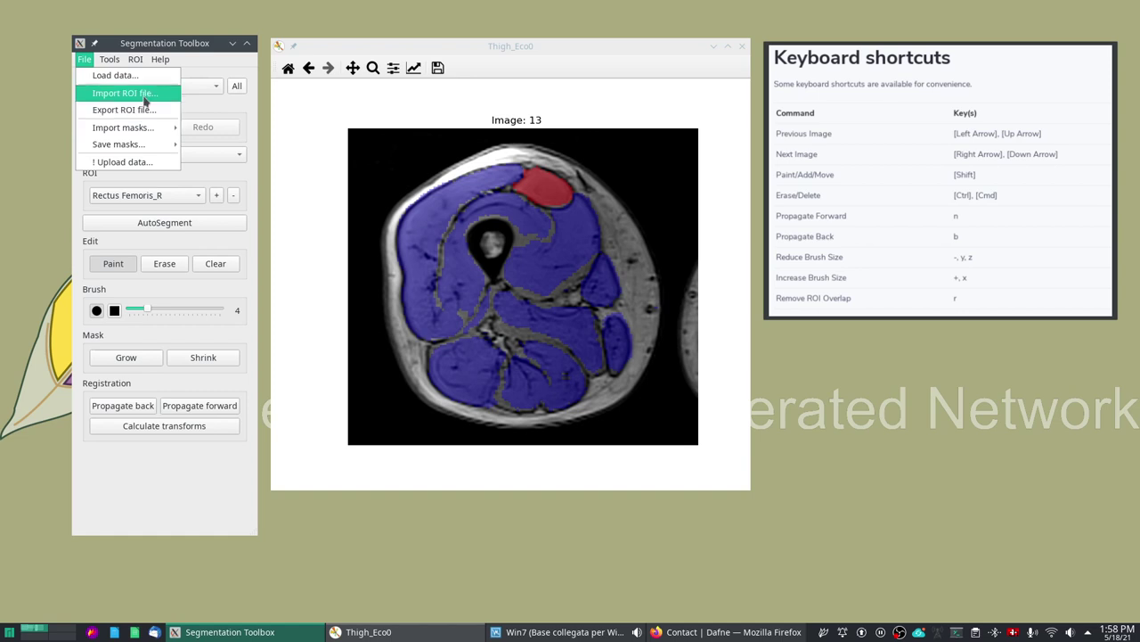
pyautogui.click(149, 109)
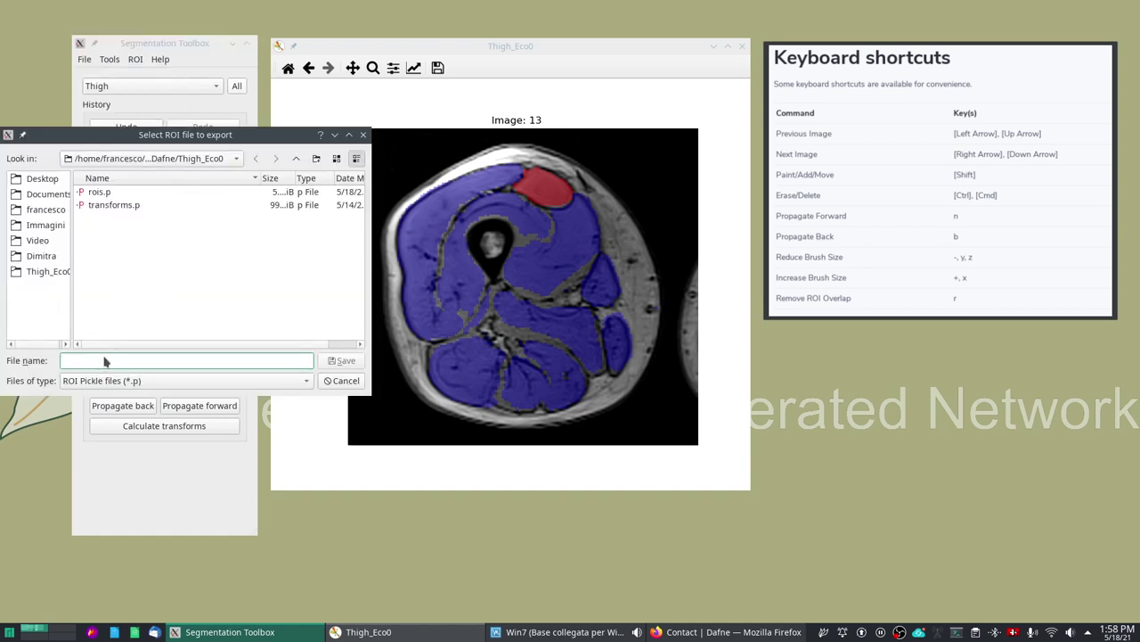
pyautogui.write('myroi')
pyautogui.press('BackSpace')
pyautogui.press('BackSpace')
pyautogui.press('BackSpace')
pyautogui.write('_rois')
pyautogui.click(341, 361)
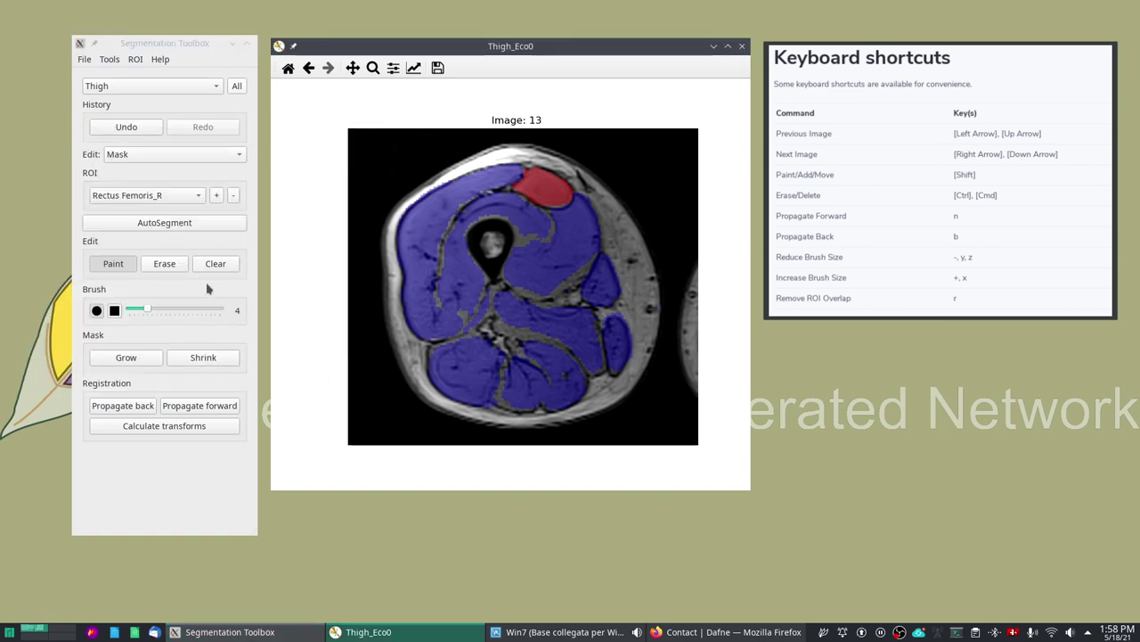
pyautogui.click(85, 61)
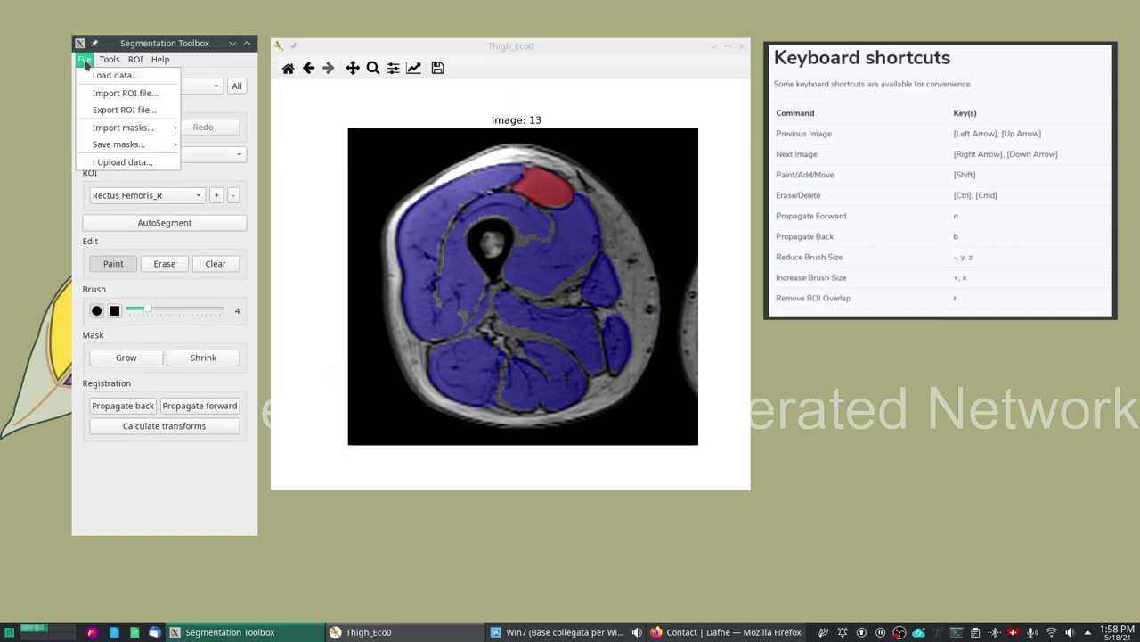
pyautogui.click(85, 60)
pyautogui.click(608, 191)
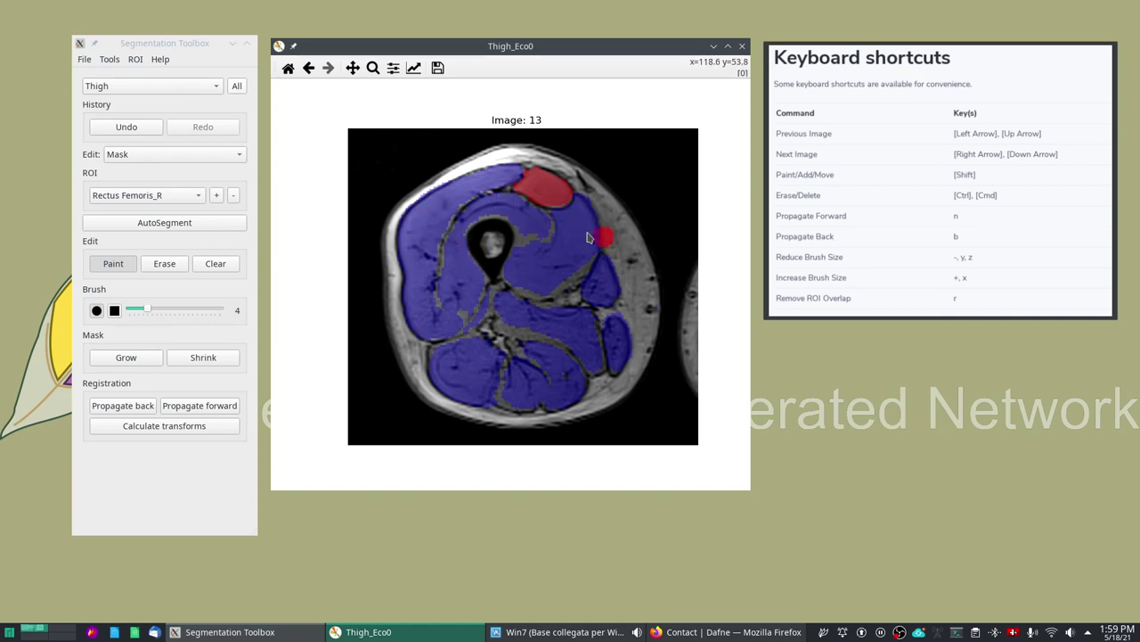
pyautogui.click(84, 58)
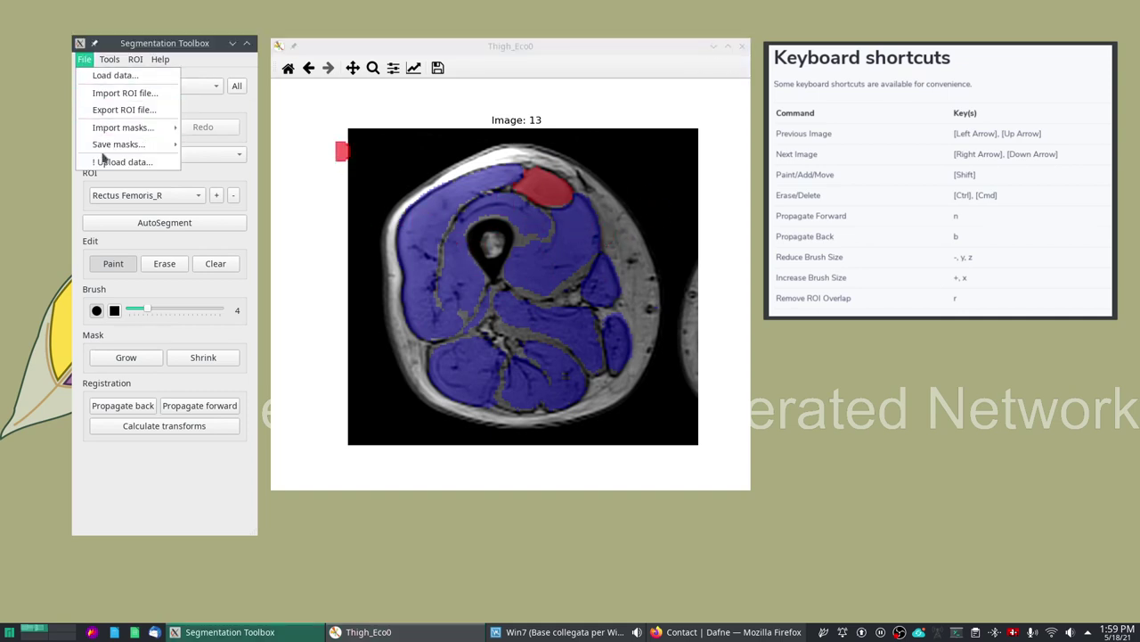
pyautogui.moveTo(119, 143)
pyautogui.moveTo(230, 144)
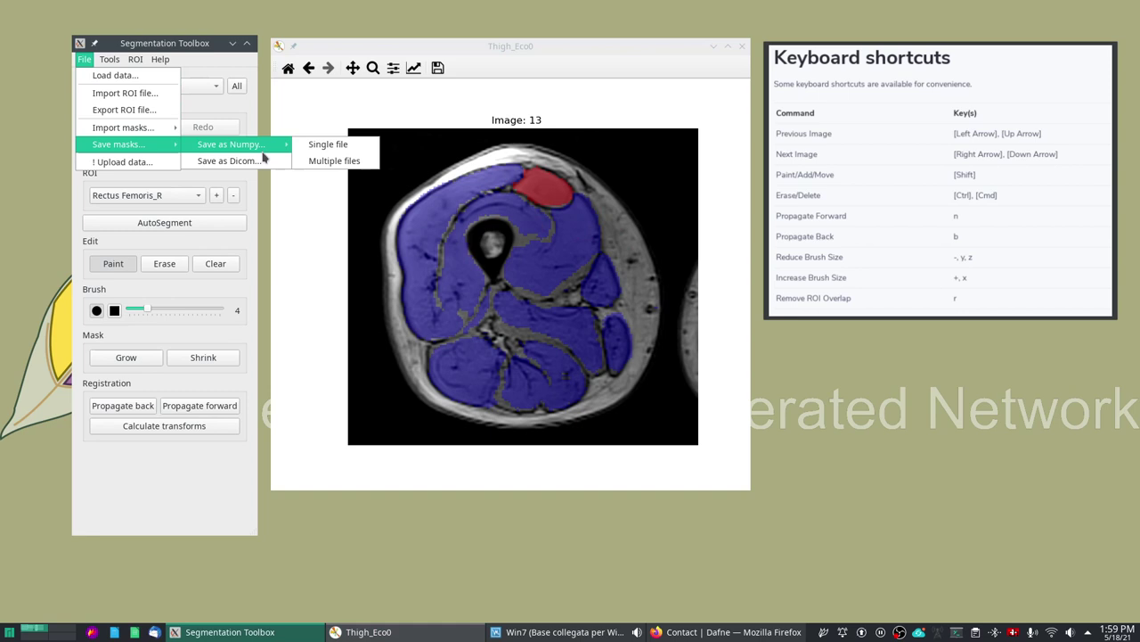
pyautogui.click(247, 67)
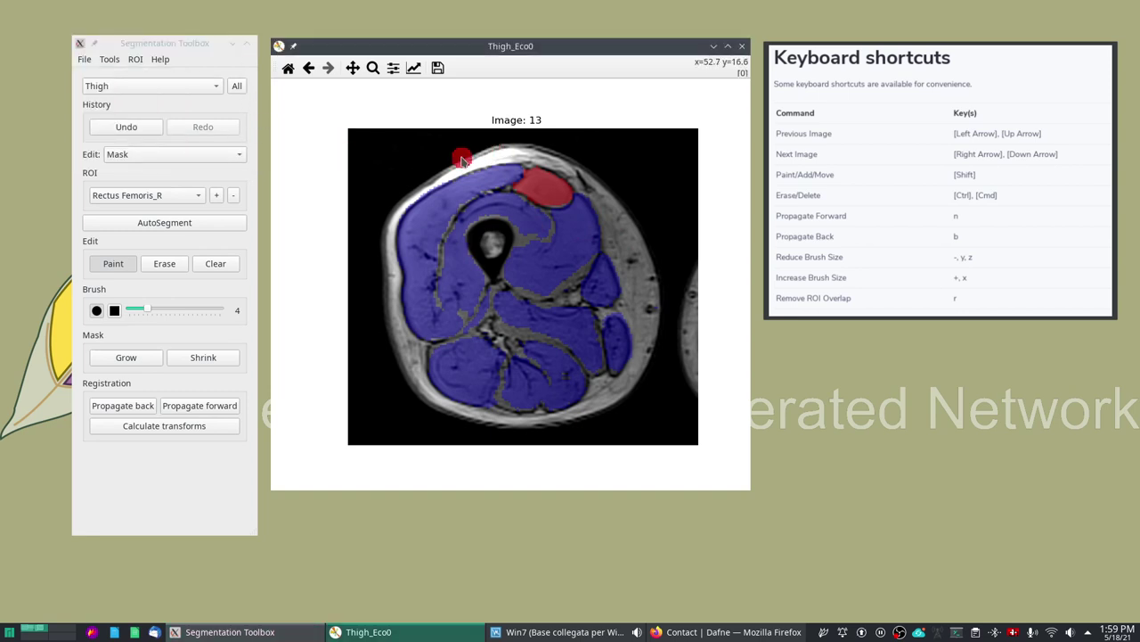
# Open the data upload warning, read its notice about data anonymity, and cancel the upload
pyautogui.click(84, 60)
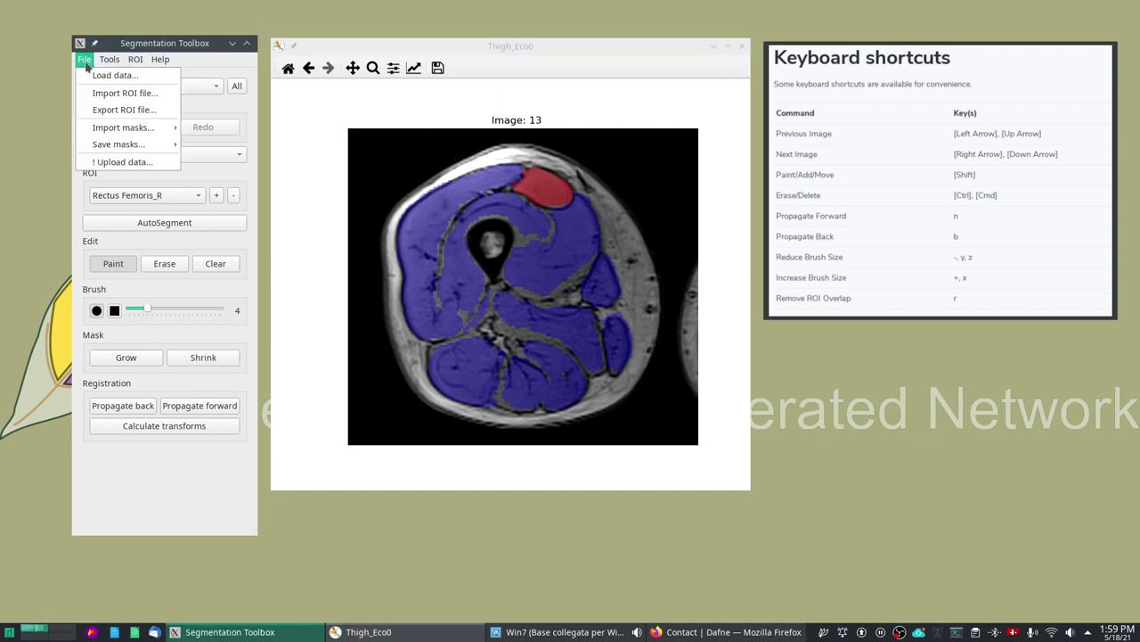
pyautogui.click(136, 163)
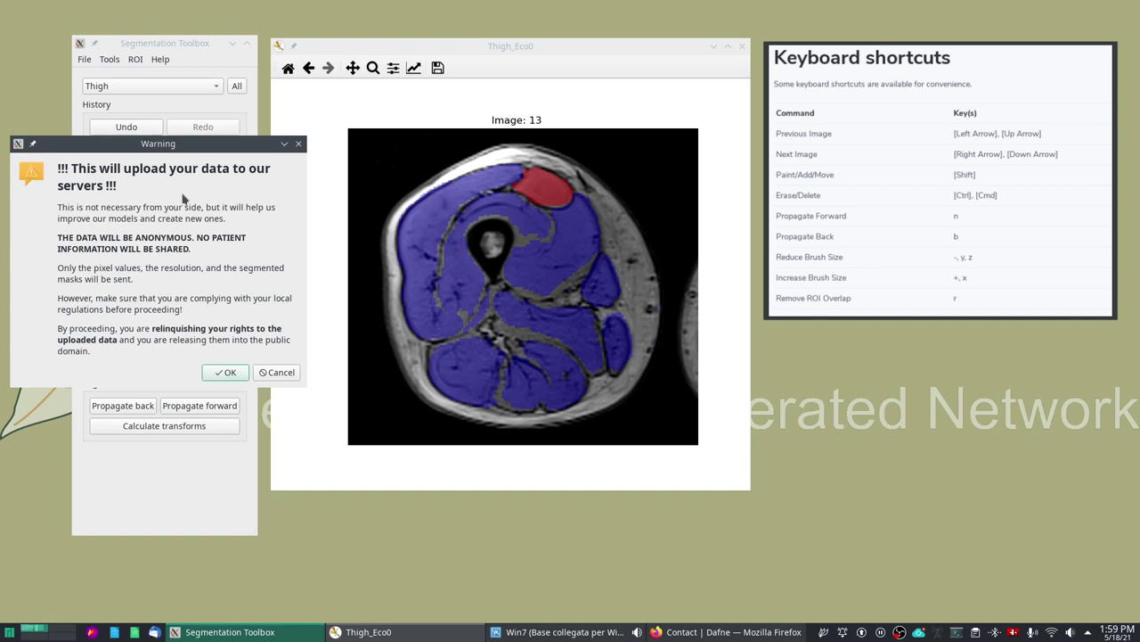
pyautogui.moveTo(59, 237); pyautogui.dragTo(194, 252)
pyautogui.click(197, 252)
pyautogui.click(278, 373)
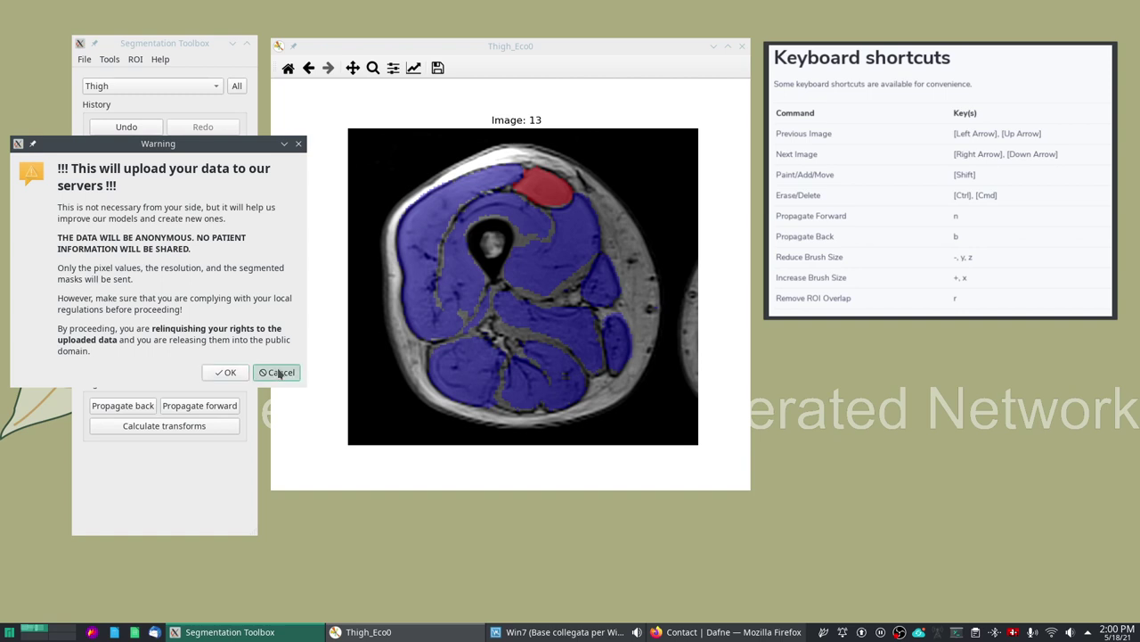
# View the CSV save dialog for the ROI statistics and the PyRadiomics options, cancelling each
pyautogui.click(106, 60)
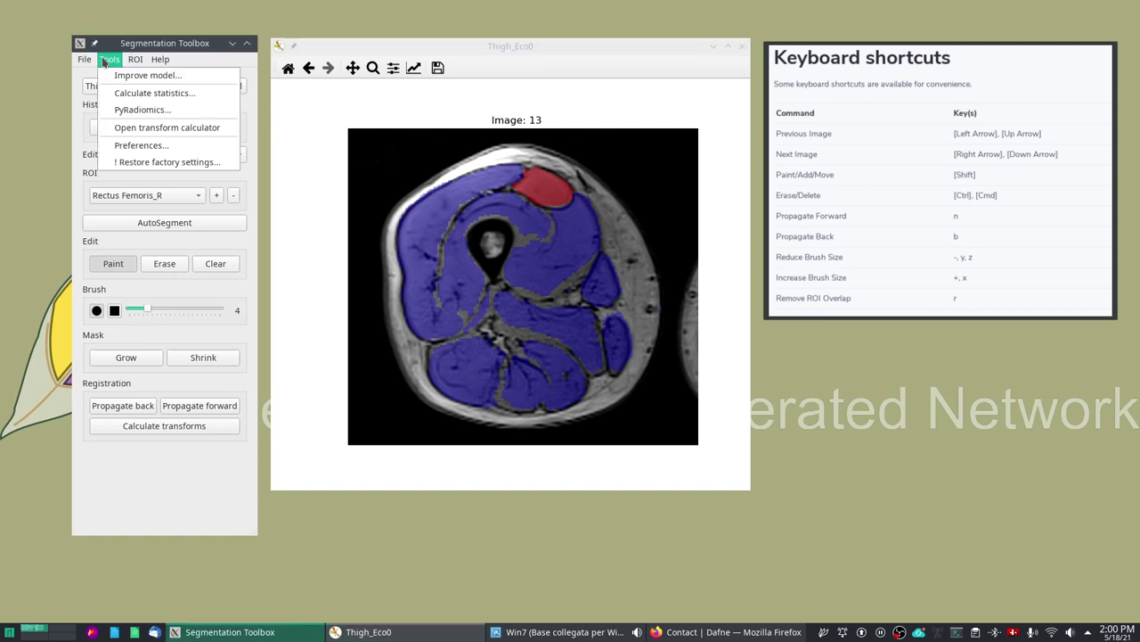
pyautogui.click(172, 101)
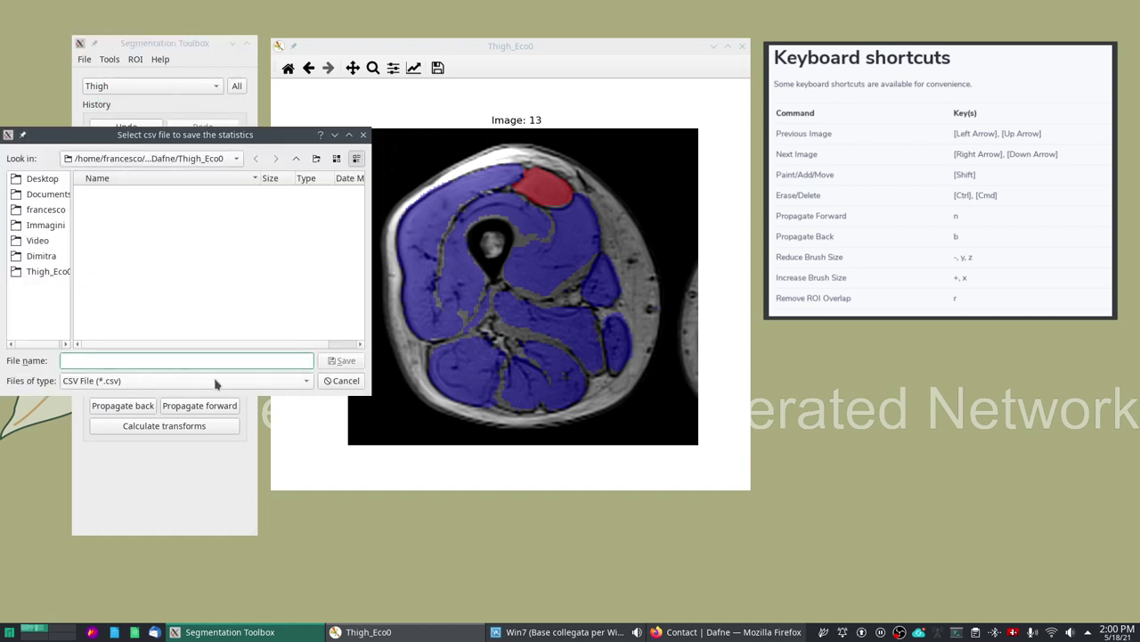
pyautogui.click(352, 381)
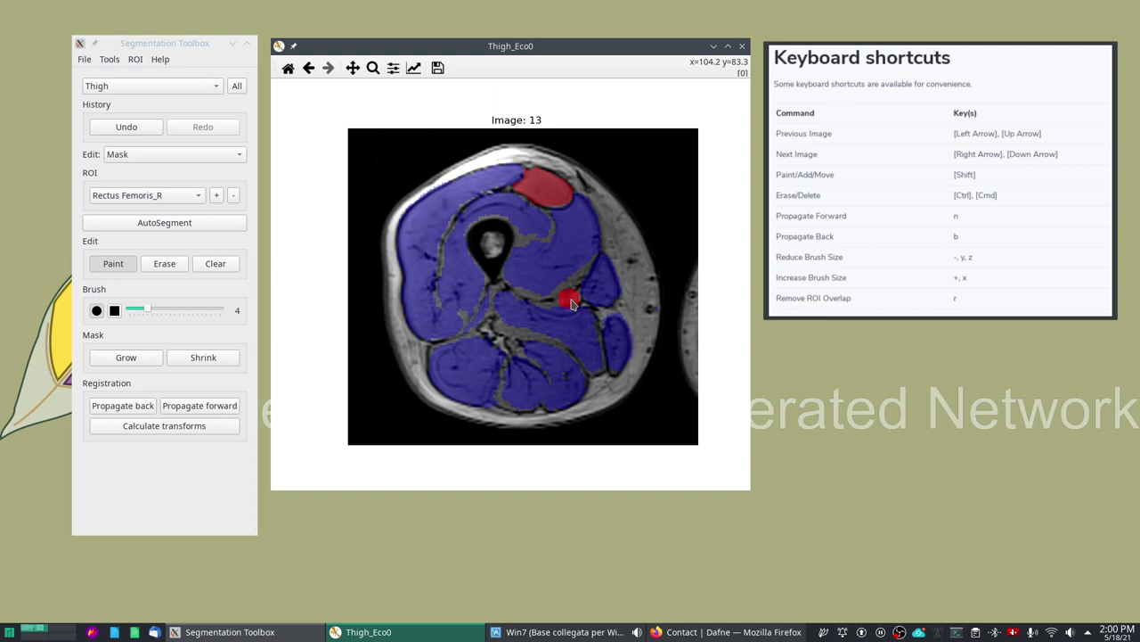
pyautogui.click(109, 60)
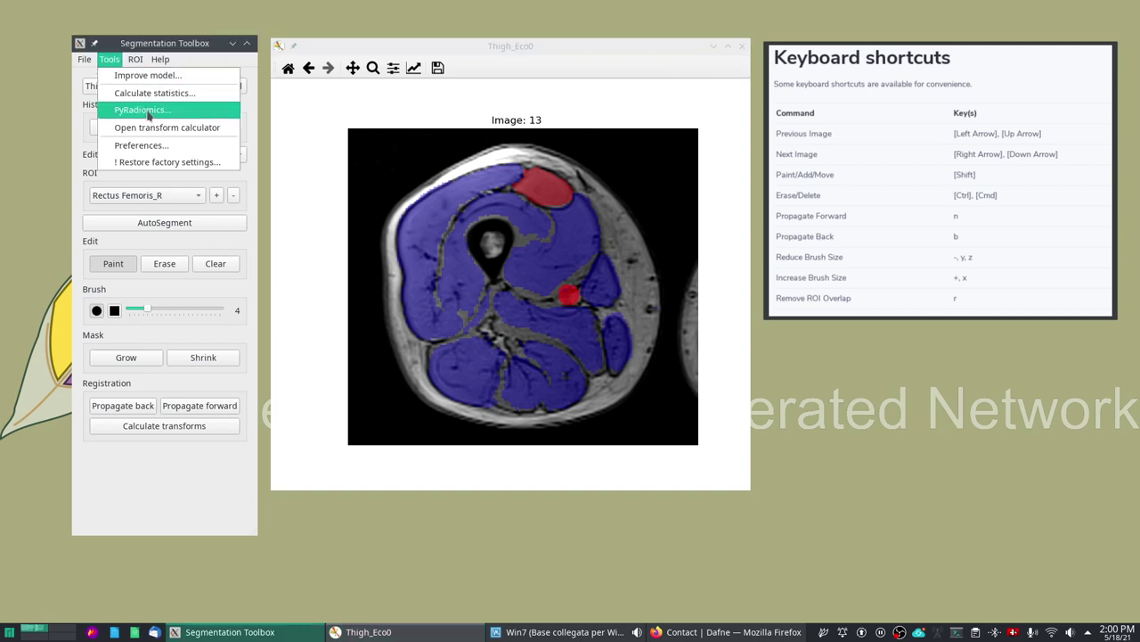
pyautogui.click(150, 113)
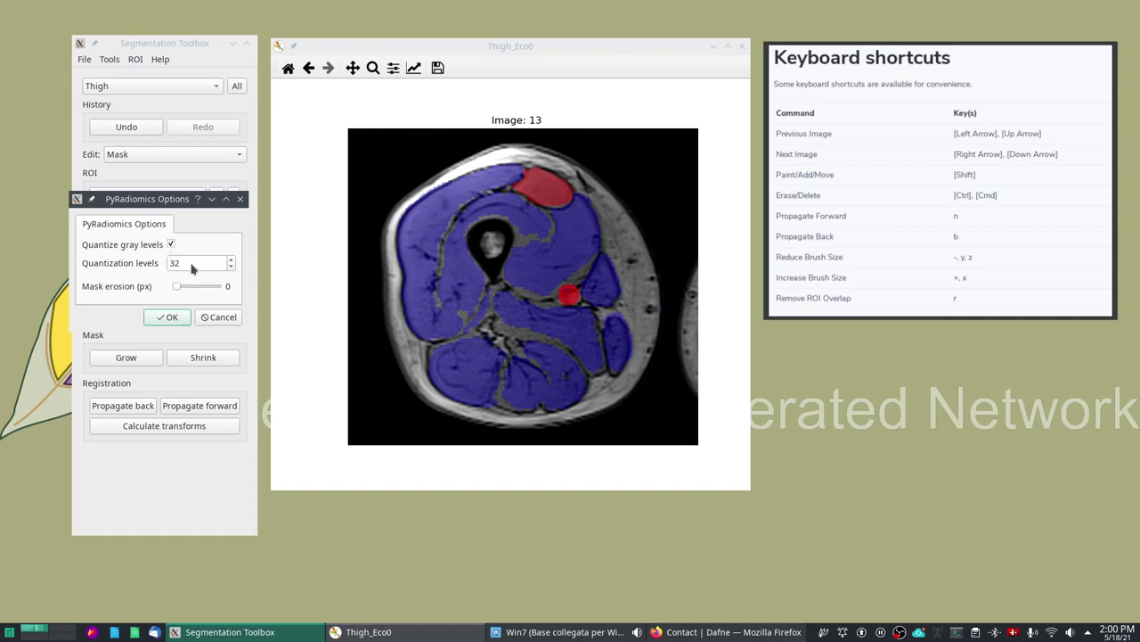
pyautogui.click(223, 316)
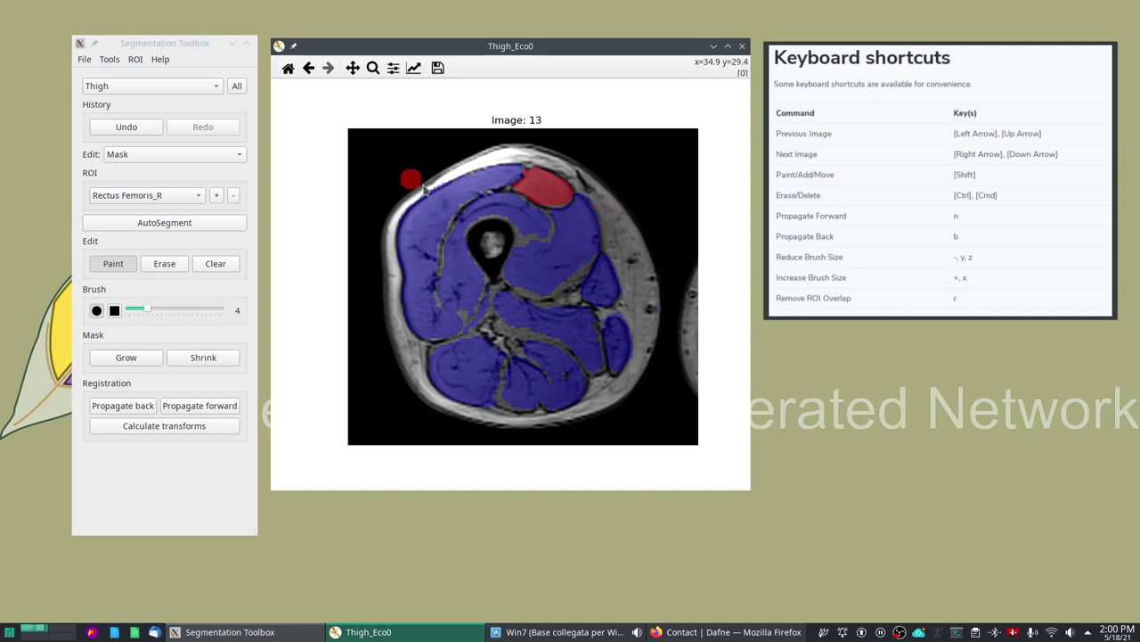
# View the built-in keyboard shortcuts list and the program's About information, closing each window
pyautogui.click(110, 60)
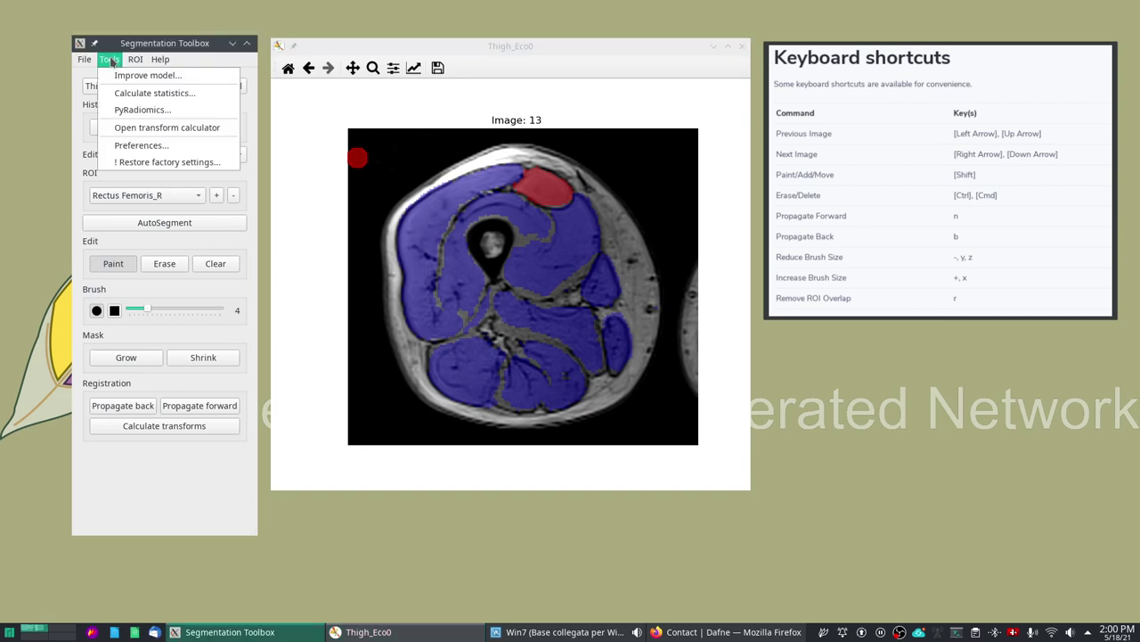
pyautogui.moveTo(135, 60)
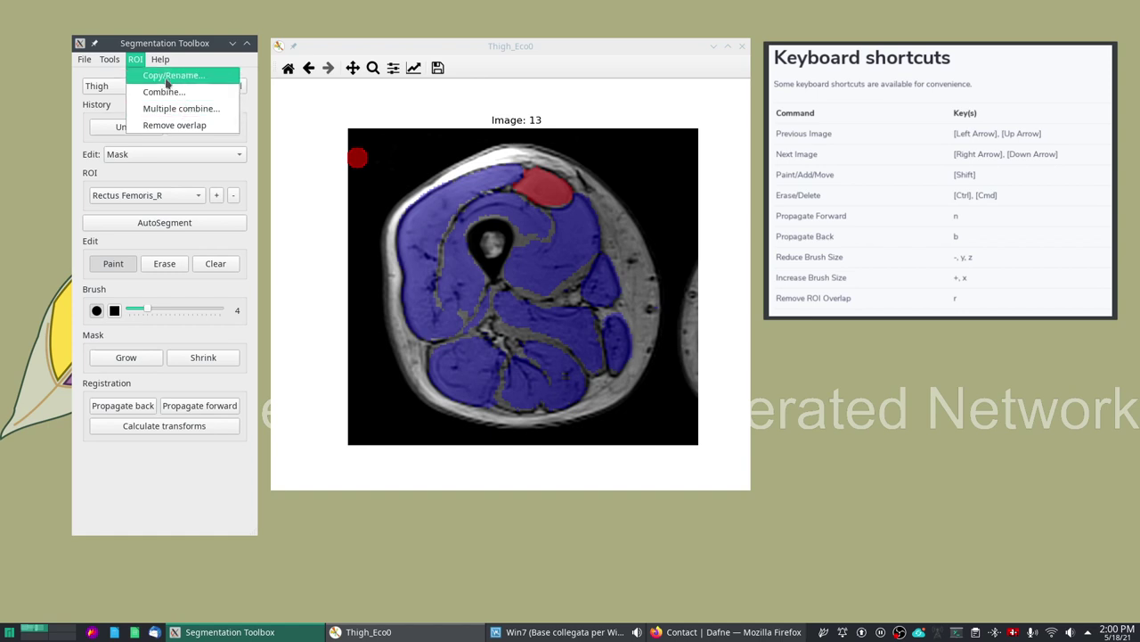
pyautogui.moveTo(164, 63)
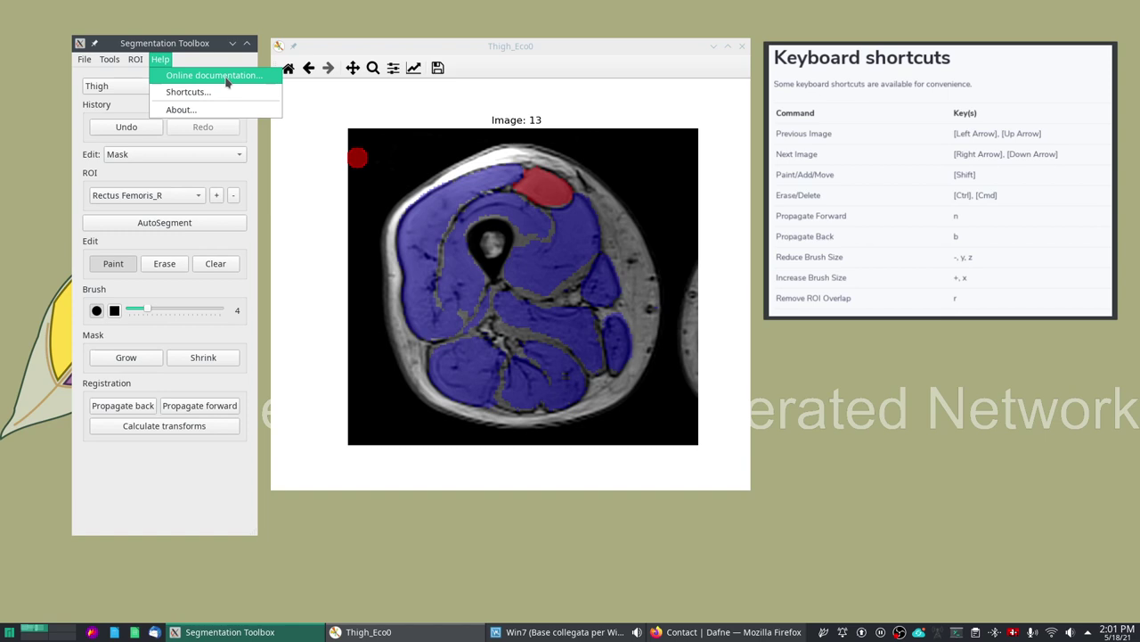
pyautogui.click(202, 96)
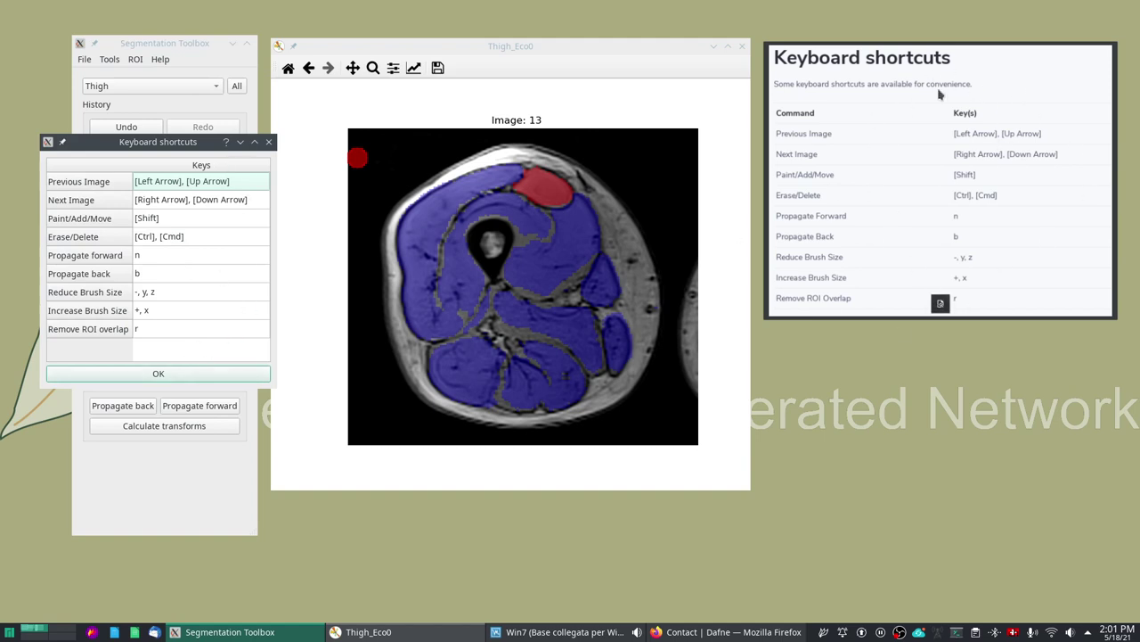
pyautogui.click(206, 375)
pyautogui.click(160, 59)
pyautogui.click(169, 109)
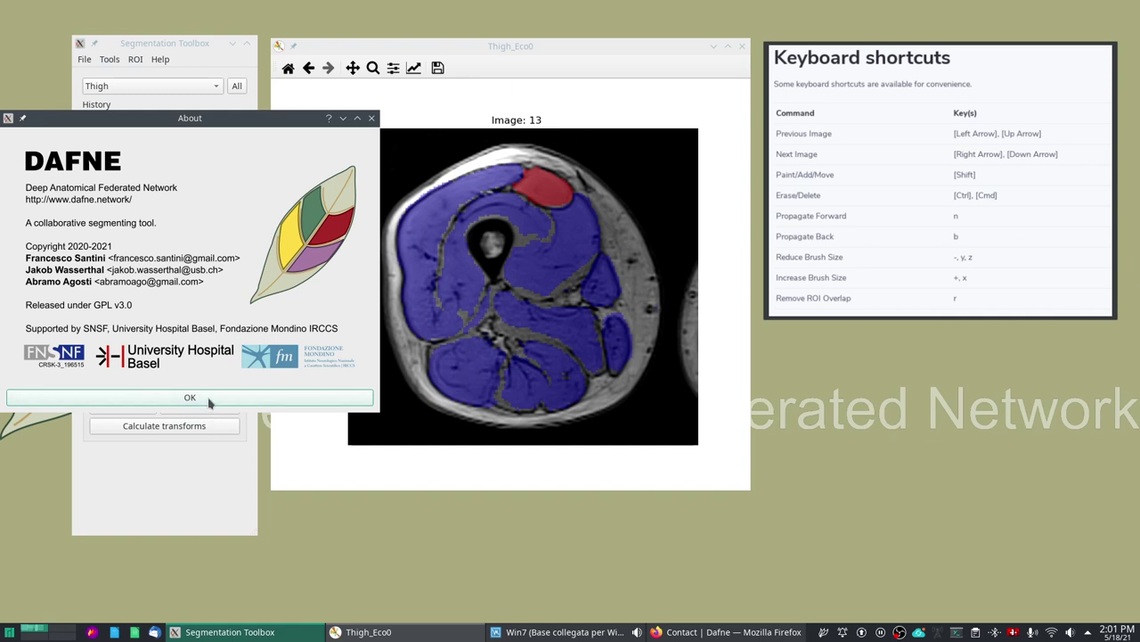
pyautogui.click(267, 397)
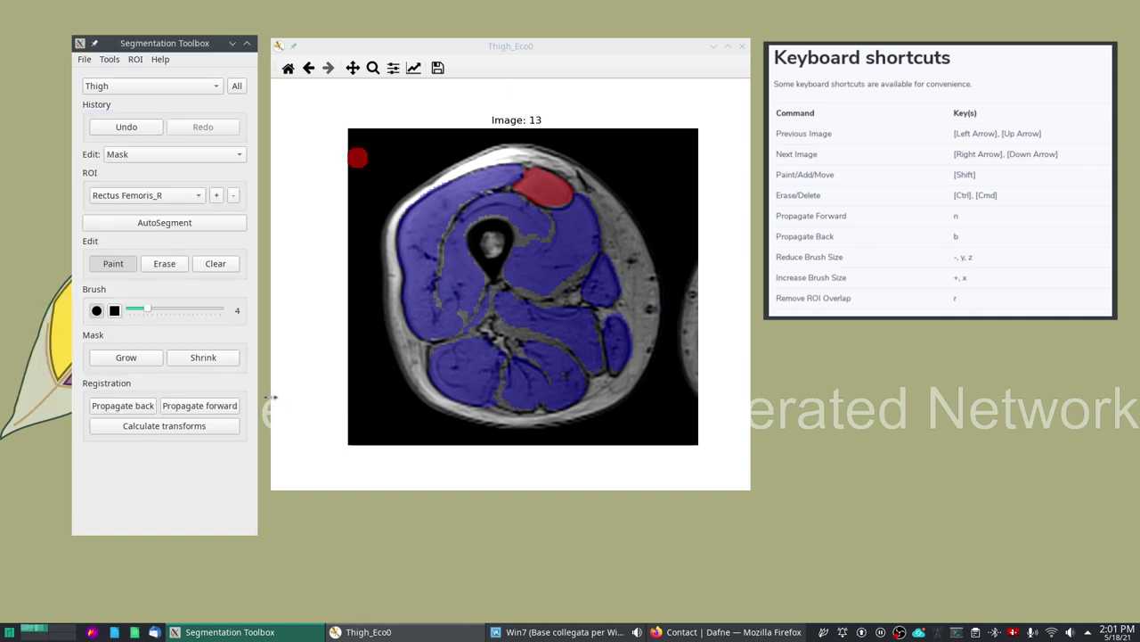